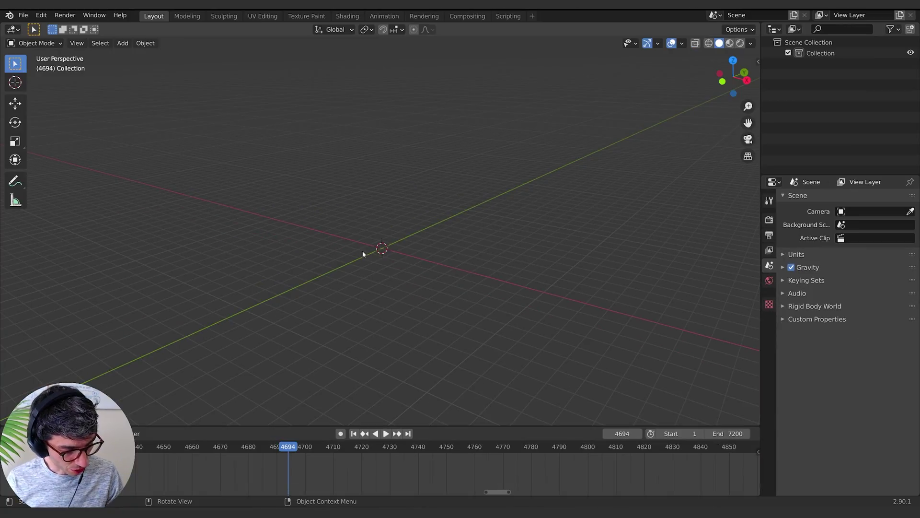
# - Add a UV sphere at the scene's origin and give it a new emitter particle system
pyautogui.hotkey('shift', 'a')
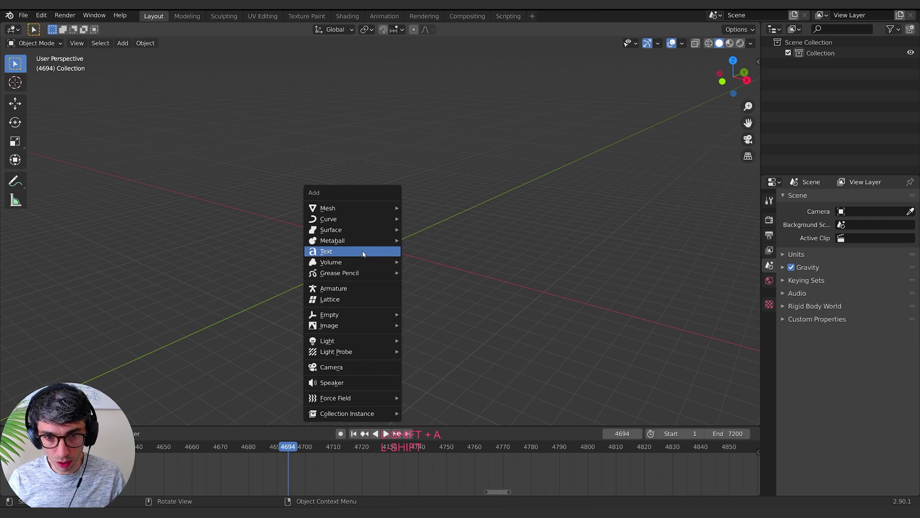
pyautogui.moveTo(368, 207)
pyautogui.click(434, 240)
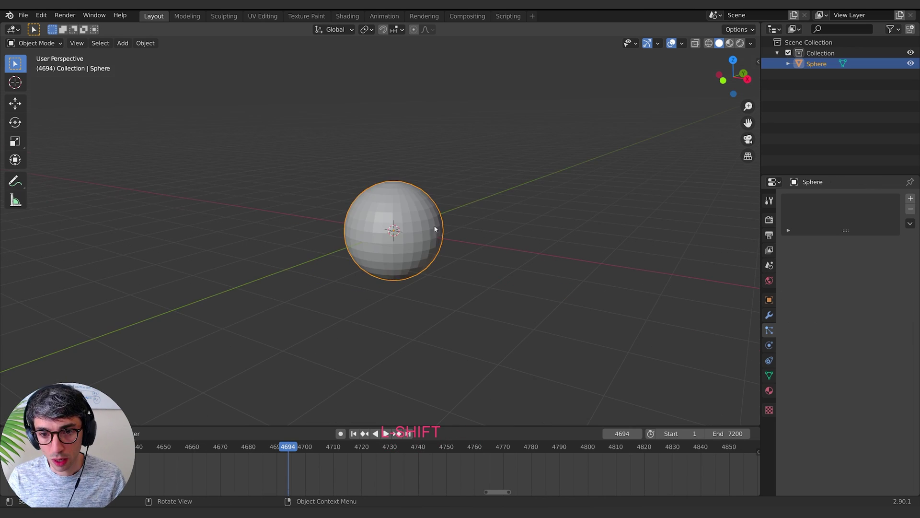
pyautogui.click(911, 198)
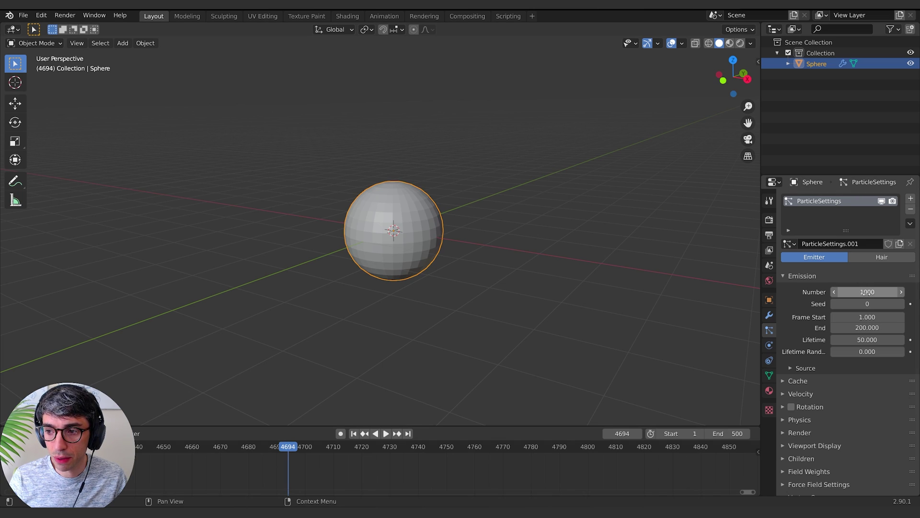
# - Configure the sphere's particle emission with 10000 particles, an end frame of 500 and a lifetime of 100
pyautogui.click(866, 328)
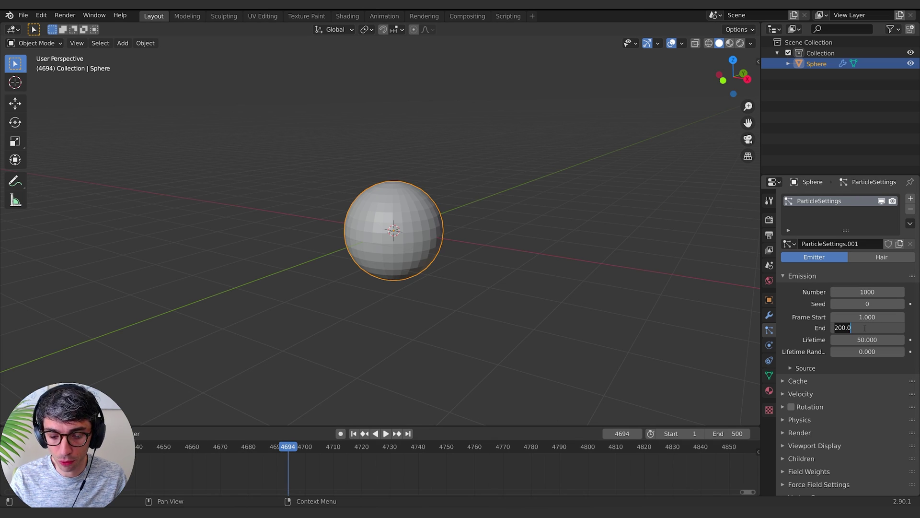
pyautogui.write('500')
pyautogui.press('Return')
pyautogui.click(866, 292)
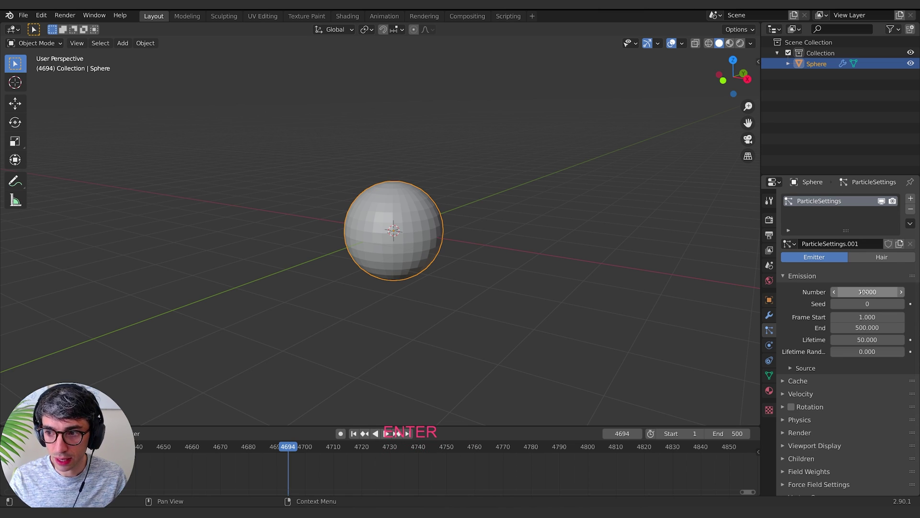
pyautogui.click(868, 340)
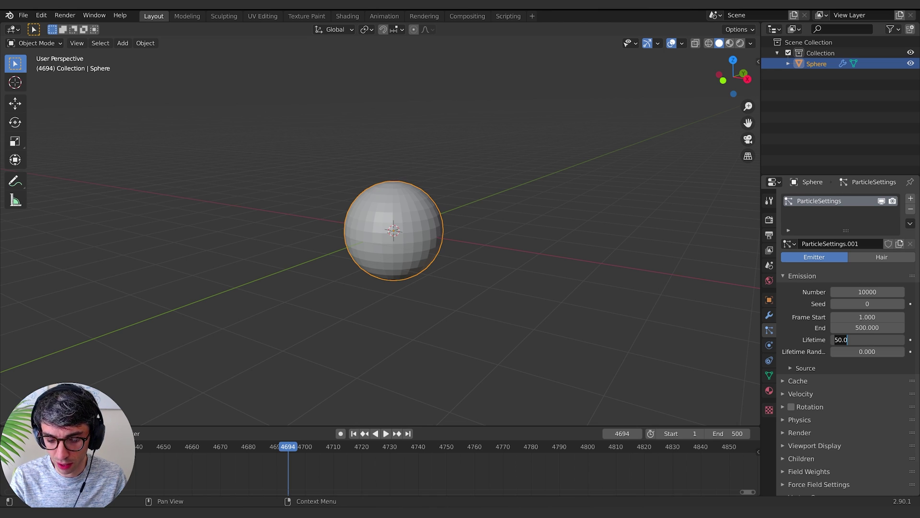
pyautogui.write('100')
pyautogui.press('Return')
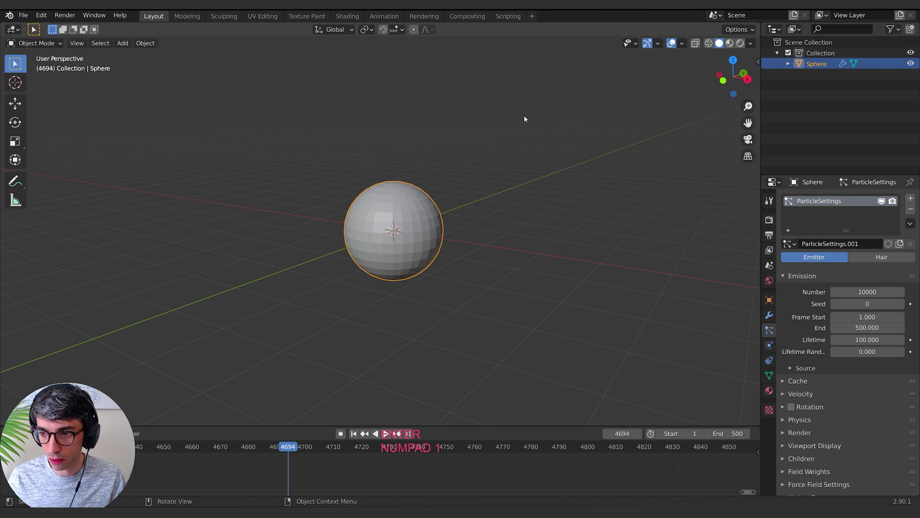
# - Play the particle simulation from the first frame to examine how the particles fall, and return to the start
pyautogui.hotkey('shift', 'Left')
pyautogui.press('space')
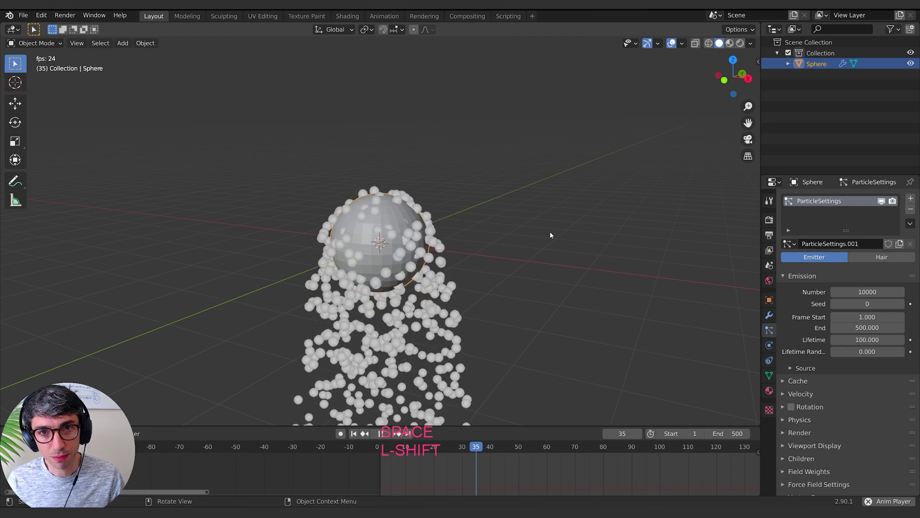
pyautogui.scroll(-1, 508, 263)
pyautogui.keyDown('shift'); pyautogui.moveTo(503, 287); pyautogui.dragTo(515, 213, button='middle'); pyautogui.keyUp('shift')
pyautogui.press('space')
pyautogui.hotkey('shift', 'Left')
# - Change the physics type of the sphere's particle system to Boids
pyautogui.scroll(-2, 808, 395)
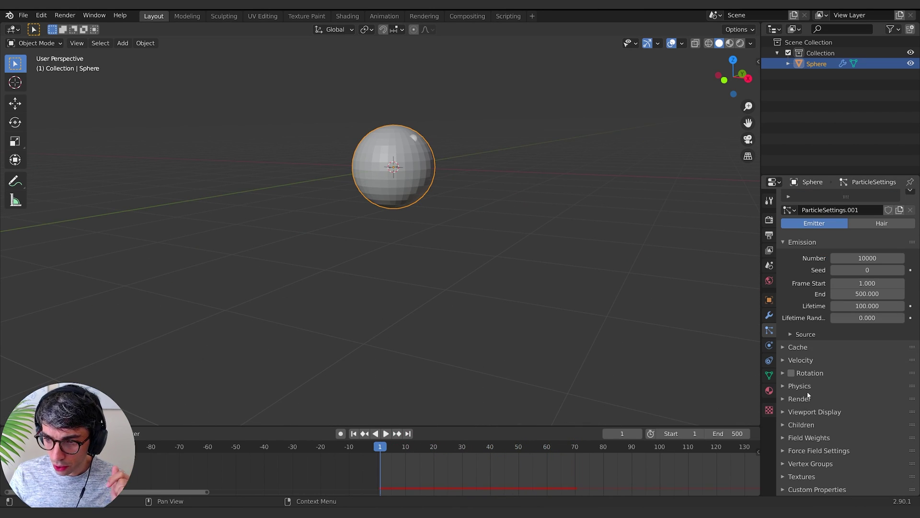
pyautogui.click(810, 387)
pyautogui.scroll(-3, 811, 390)
pyautogui.scroll(3, 798, 364)
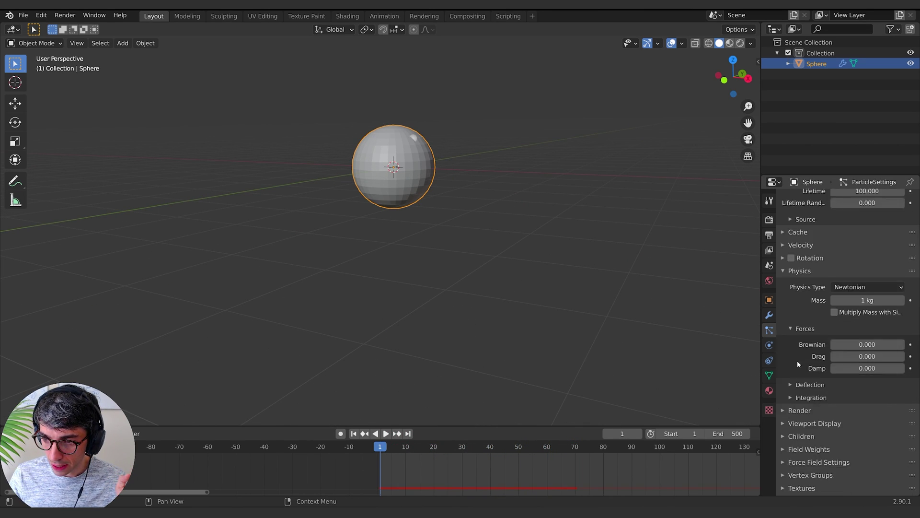
pyautogui.click(862, 402)
pyautogui.click(848, 452)
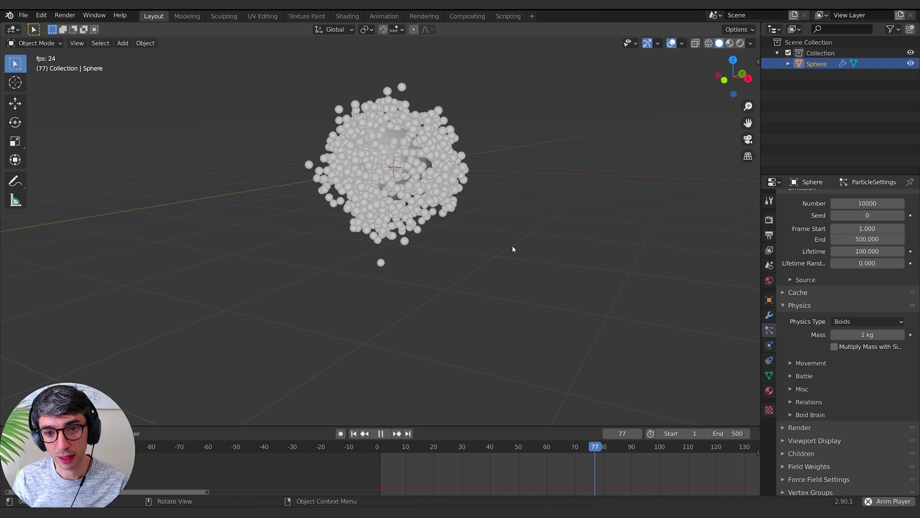
# - Add a Turbulence force field at the origin and show its physics settings
pyautogui.hotkey('shift', 'a')
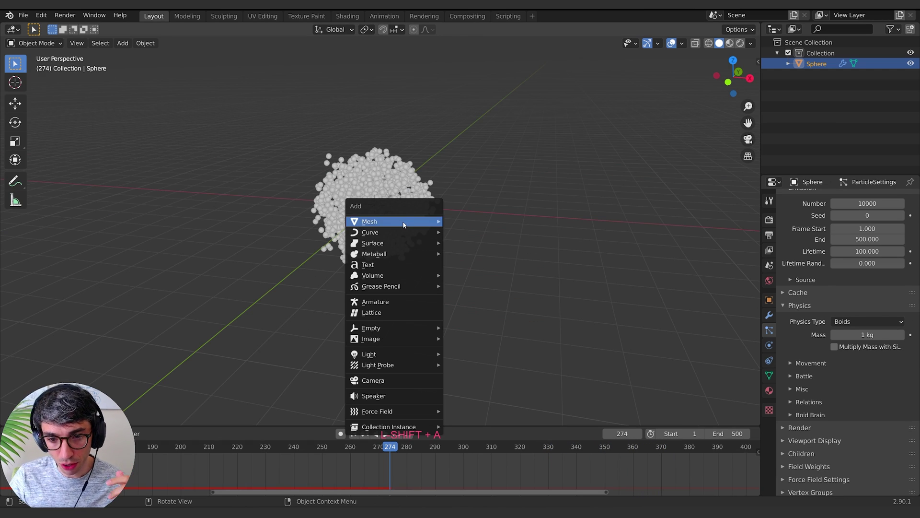
pyautogui.moveTo(402, 413)
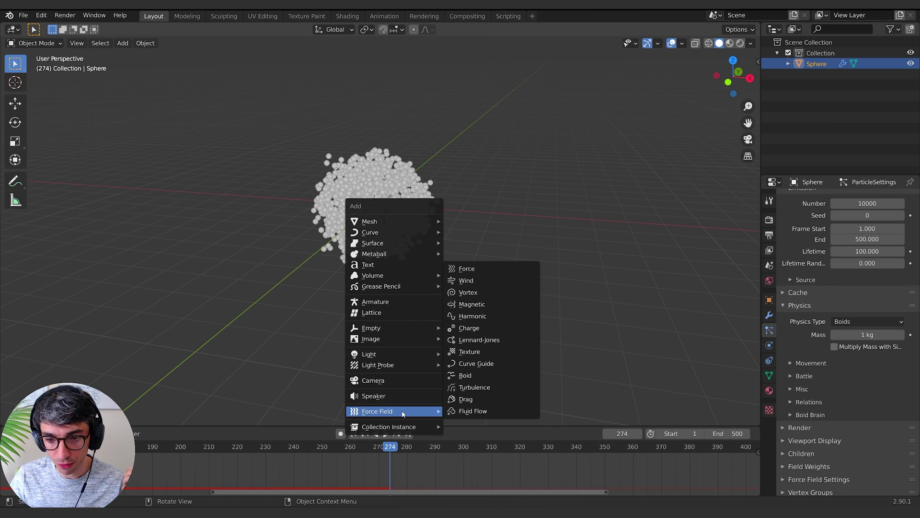
pyautogui.click(495, 387)
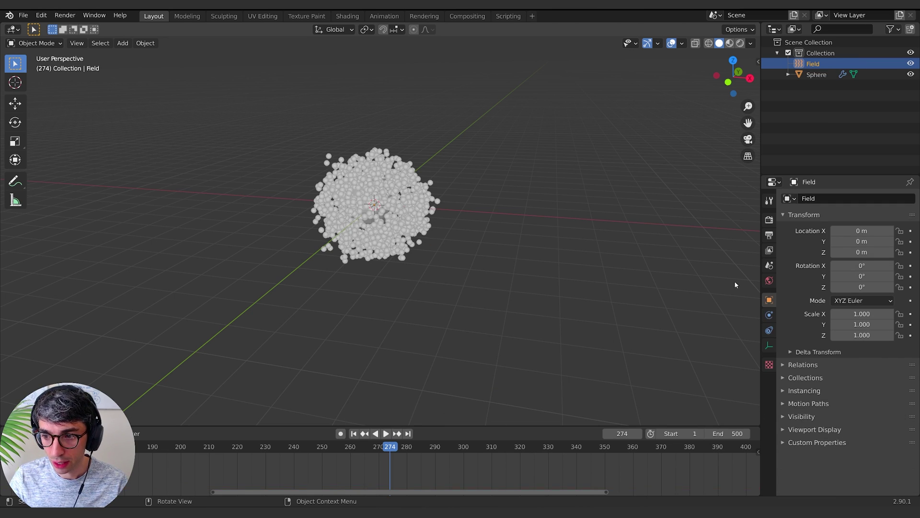
pyautogui.click(769, 330)
pyautogui.click(769, 315)
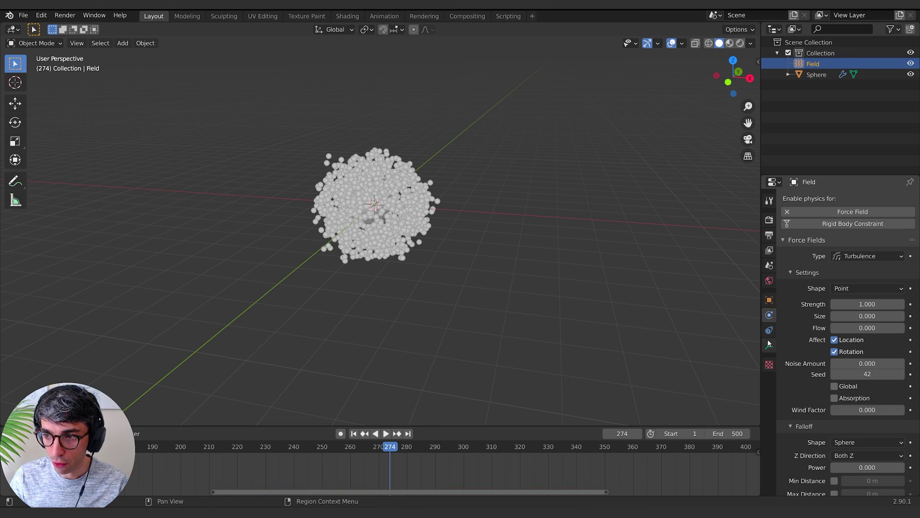
# - Preview the simulation from the first frame and set the turbulence field's strength to 10
pyautogui.hotkey('shift', 'Left')
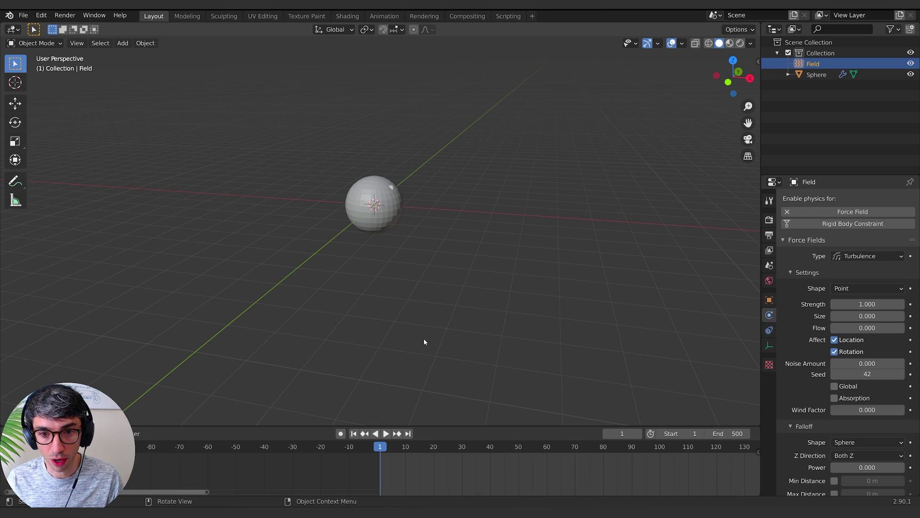
pyautogui.press('space')
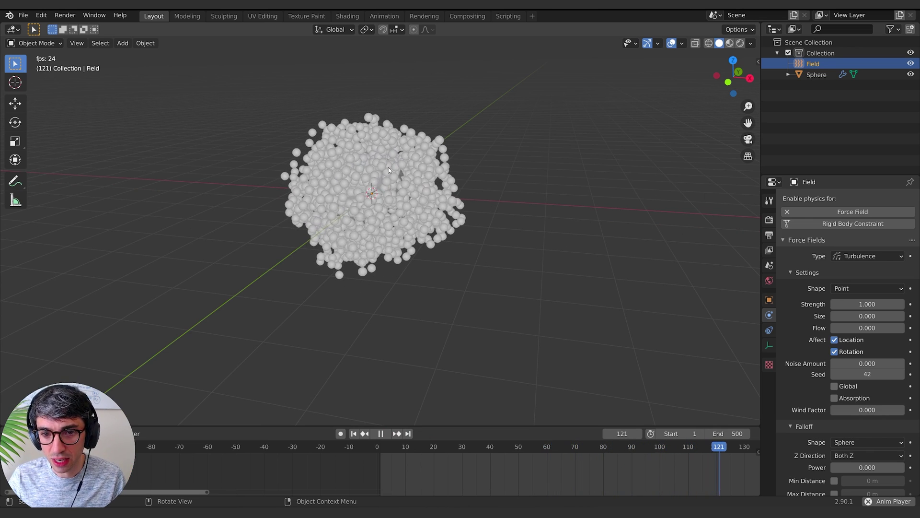
pyautogui.press('space')
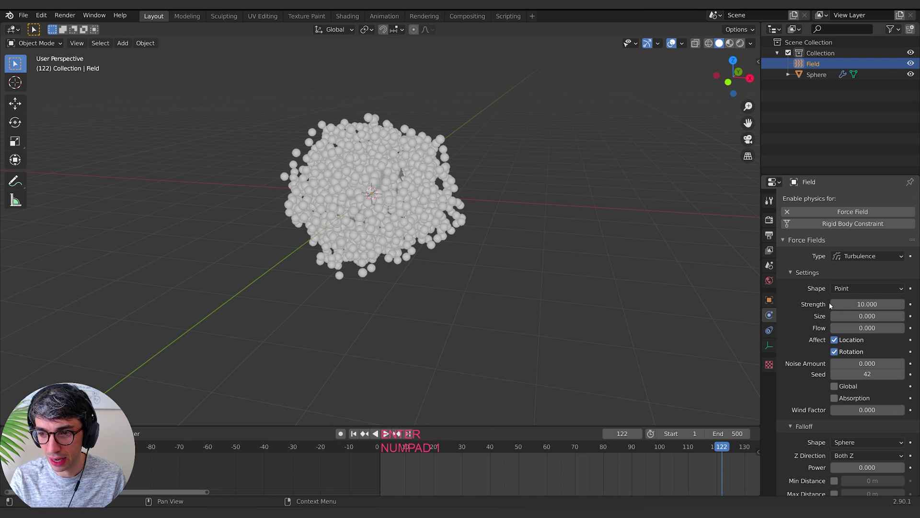
# - Replay the simulation from the first frame and examine how the turbulence scatters the particles from another angle
pyautogui.hotkey('shift', 'Left')
pyautogui.press('space')
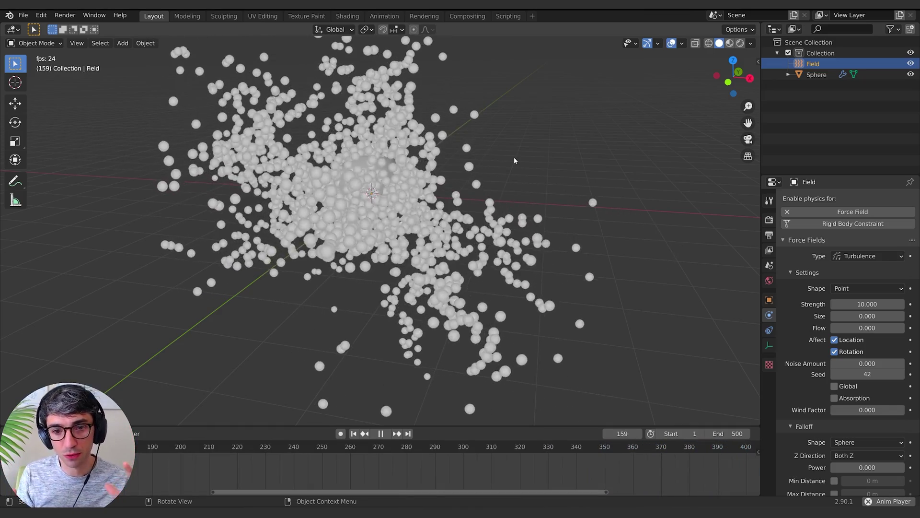
pyautogui.moveTo(544, 141); pyautogui.dragTo(468, 163, button='middle')
pyautogui.scroll(-4, 469, 163)
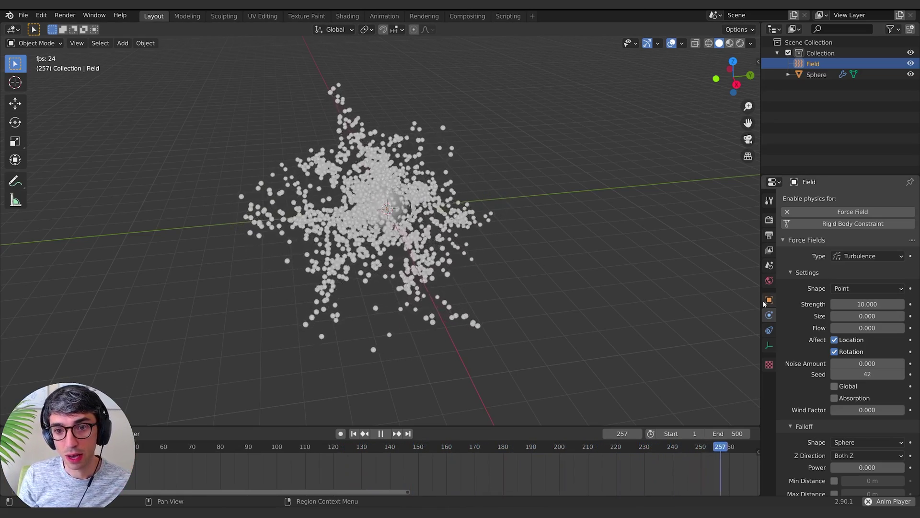
pyautogui.press('space')
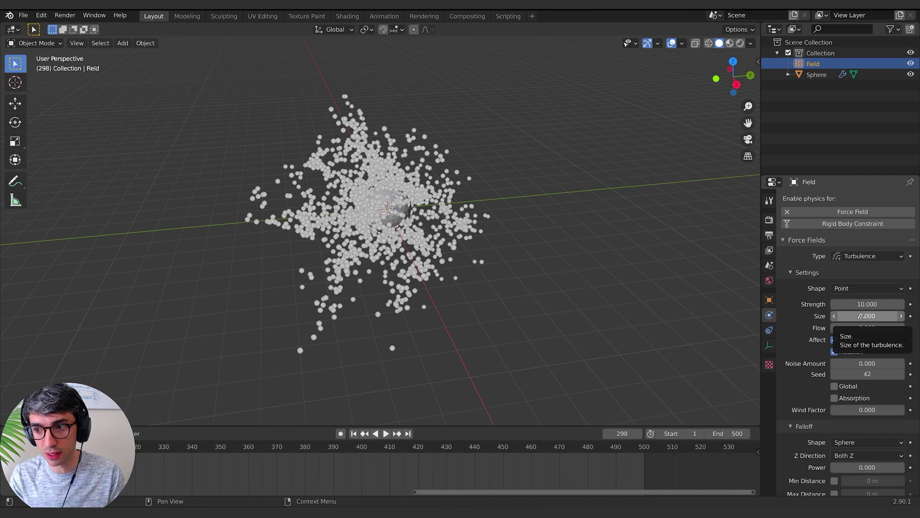
# - Set the turbulence field's size to 10
pyautogui.moveTo(870, 318); pyautogui.dragTo(882, 318)
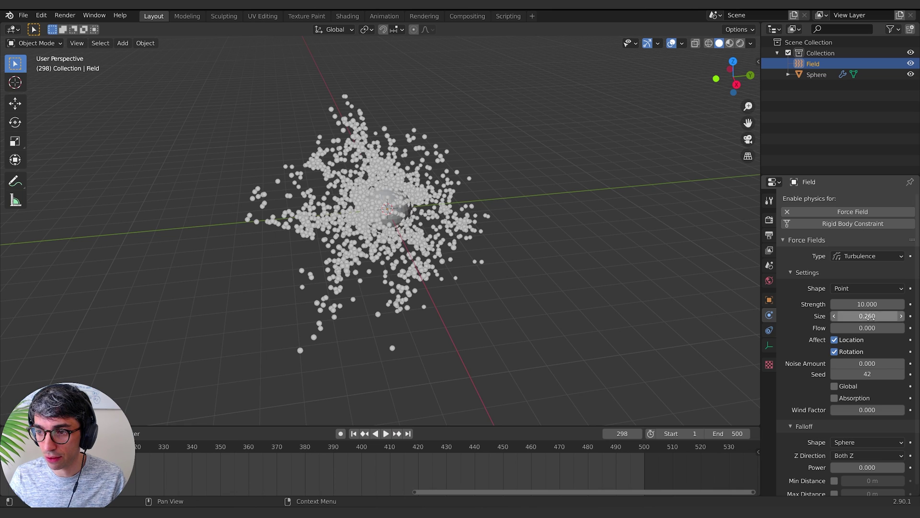
pyautogui.press('BackSpace')
pyautogui.press('BackSpace')
pyautogui.press('BackSpace')
pyautogui.press('BackSpace')
pyautogui.write('10')
pyautogui.press('Return')
# - Play the simulation from the first frame and inspect the effect of the larger turbulence size from different angles
pyautogui.press('space')
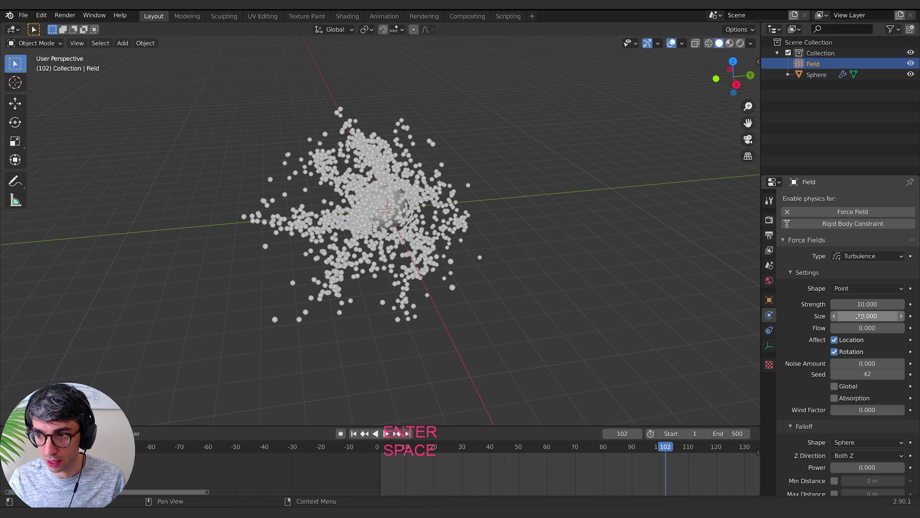
pyautogui.click(353, 434)
pyautogui.press('space')
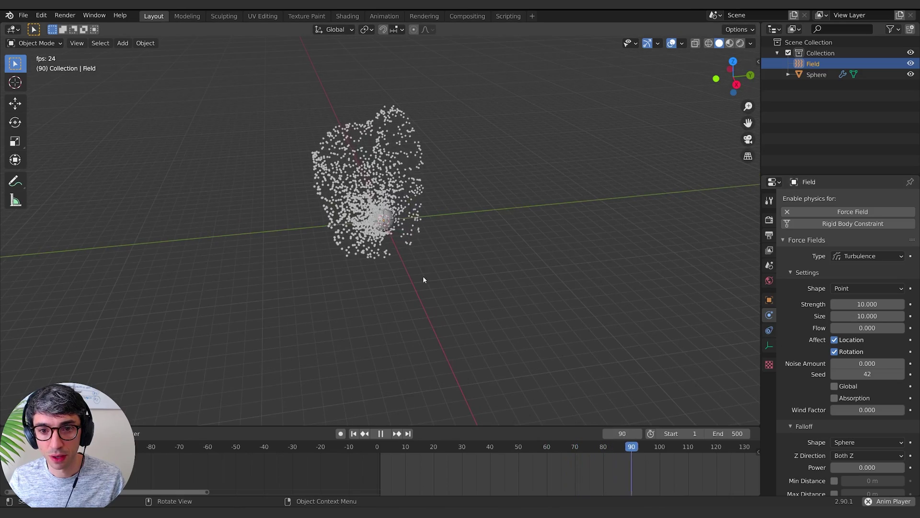
pyautogui.moveTo(600, 300); pyautogui.dragTo(499, 256, button='middle')
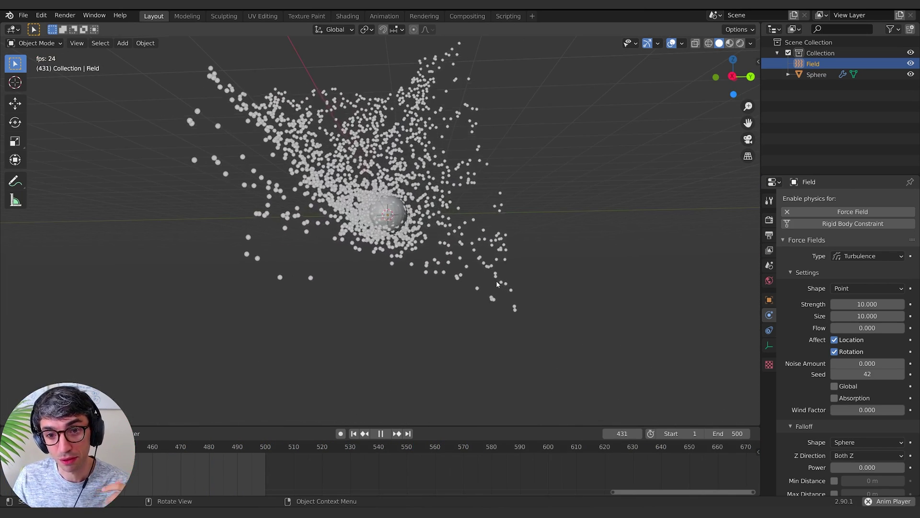
# - Try a turbulence size of 1, and reset the size to 0
pyautogui.doubleClick(868, 315)
pyautogui.write('1')
pyautogui.press('Return')
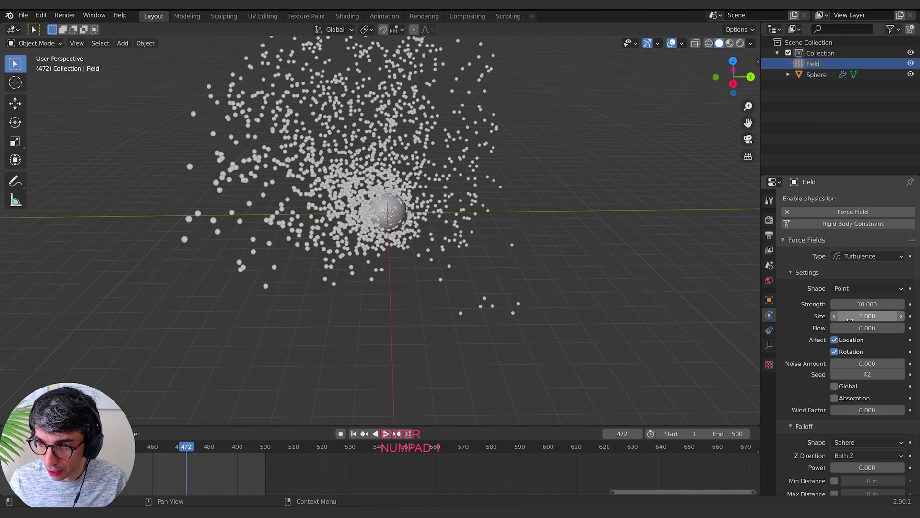
pyautogui.click(867, 314)
pyautogui.write('0')
pyautogui.press('Return')
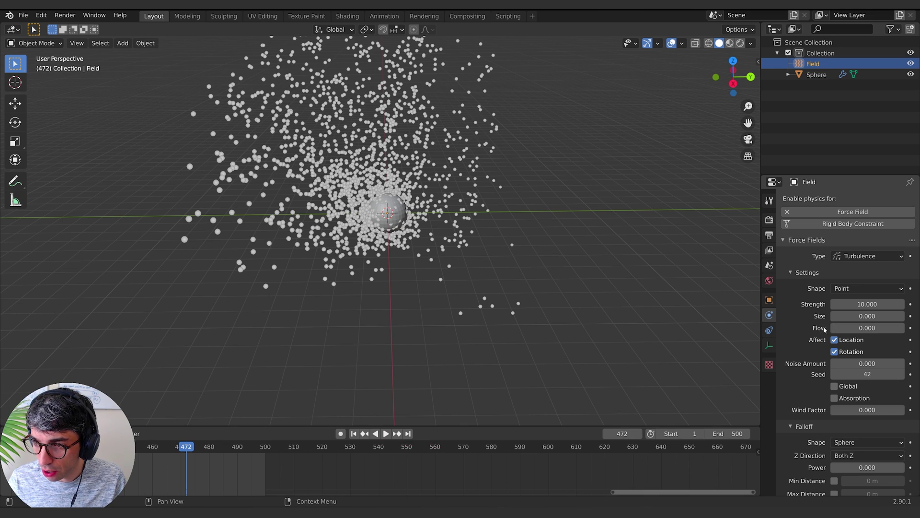
# - Set the turbulence field's flow to 8.8 and replay the simulation from the first frame
pyautogui.write('1')
pyautogui.press('Return')
pyautogui.click(353, 433)
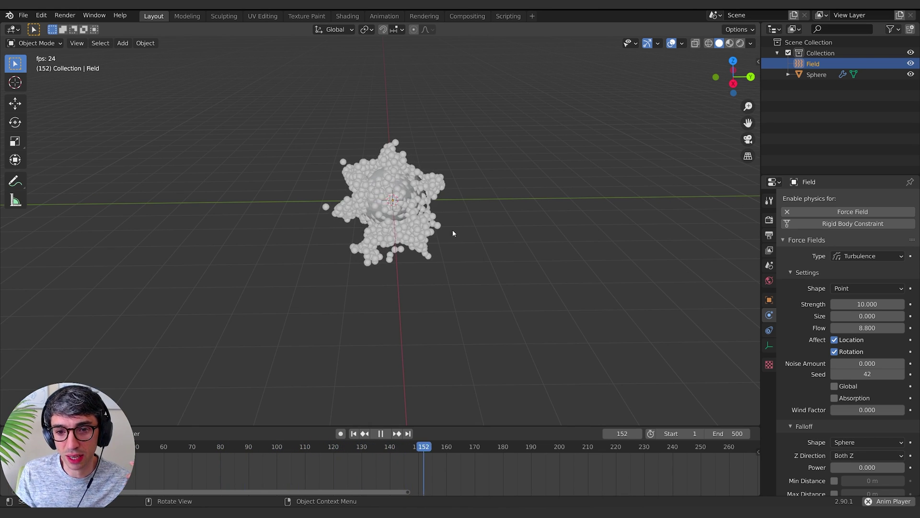
pyautogui.moveTo(510, 243); pyautogui.dragTo(447, 234, button='middle')
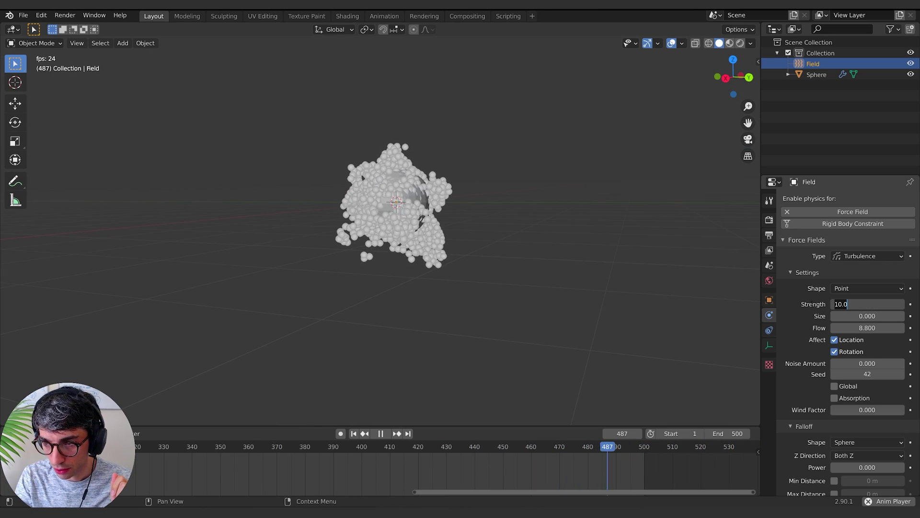
# - Set the turbulence field's strength to 50
pyautogui.click(868, 304)
pyautogui.write('1')
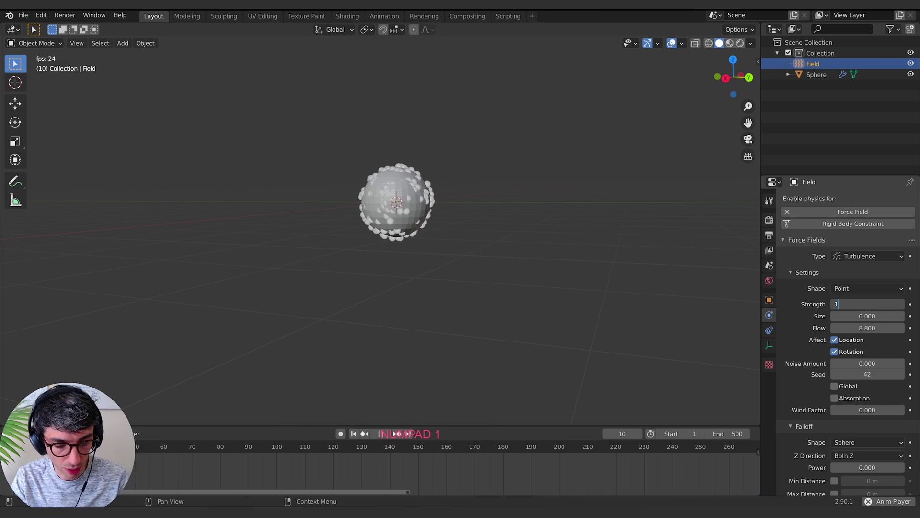
pyautogui.press('BackSpace')
pyautogui.write('50')
pyautogui.press('Return')
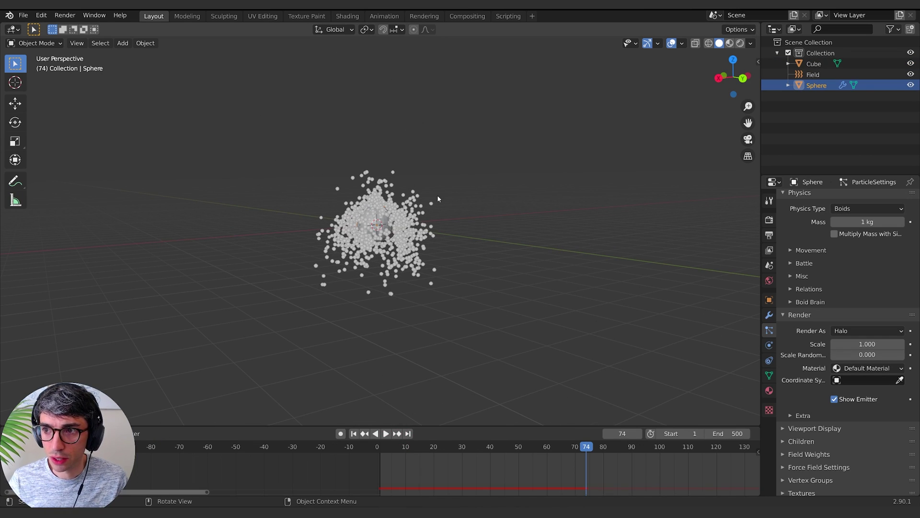
# - Scale the emitter sphere up to about 3.8 times its size
pyautogui.press('s')
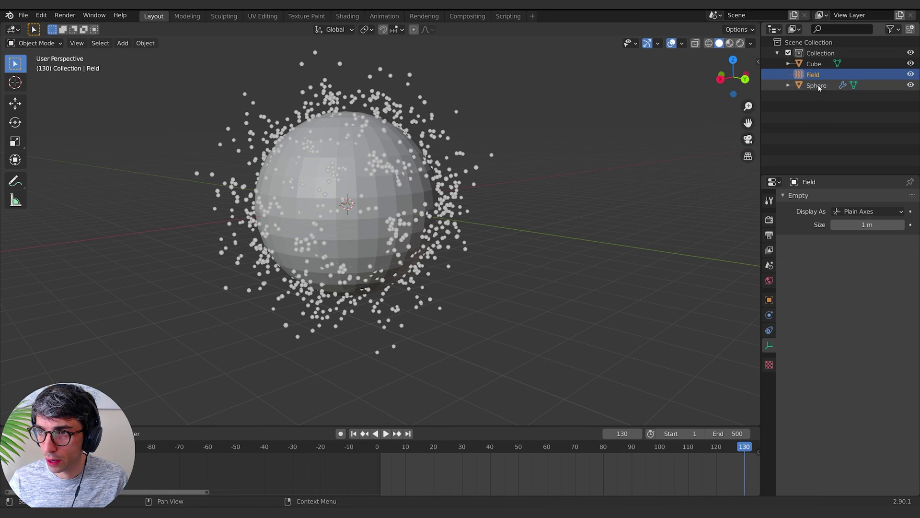
# - Select the sphere and change the physics type of its particle system to Newtonian
pyautogui.click(837, 64)
pyautogui.click(853, 84)
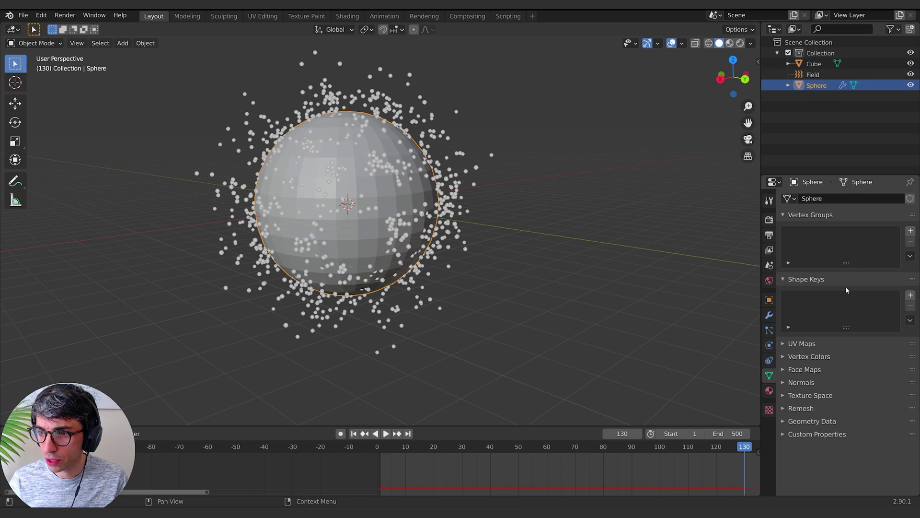
pyautogui.click(770, 330)
pyautogui.scroll(4, 844, 209)
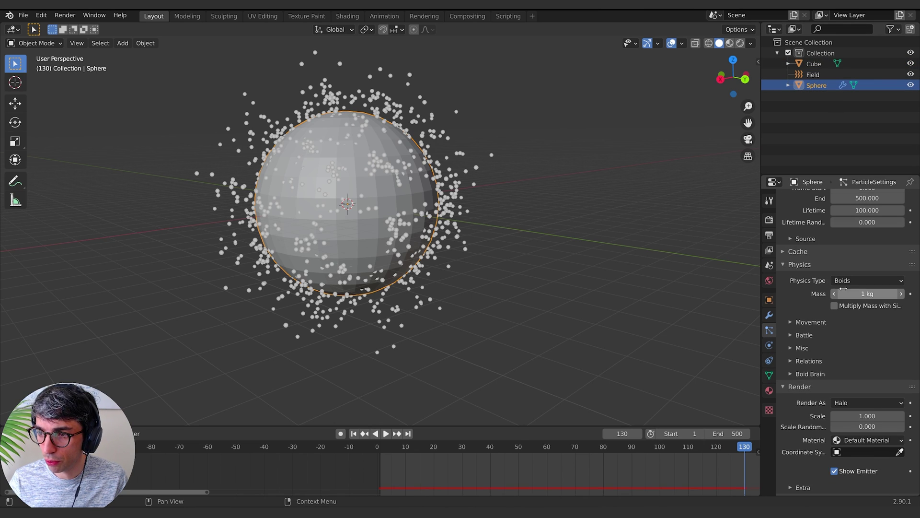
pyautogui.click(845, 282)
pyautogui.click(851, 305)
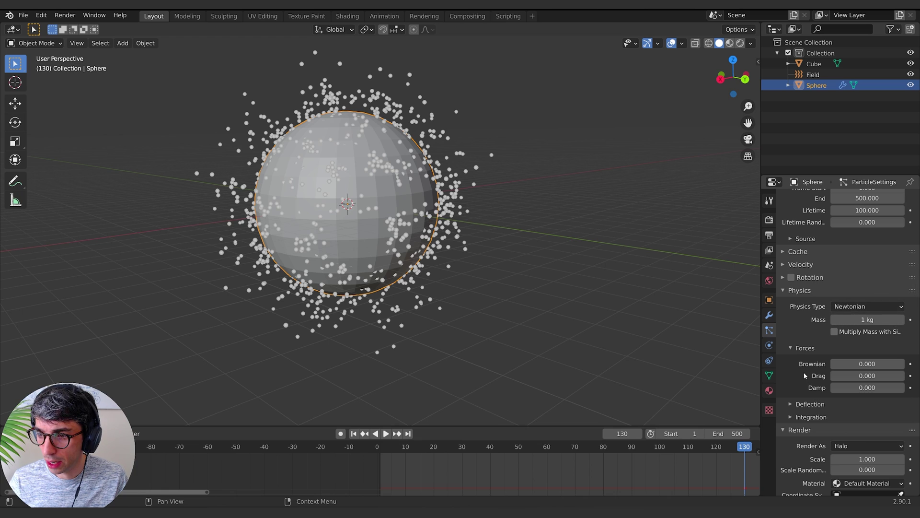
# - Show the sphere's particle field weights and replay the simulation from the first frame
pyautogui.scroll(-6, 805, 375)
pyautogui.click(786, 438)
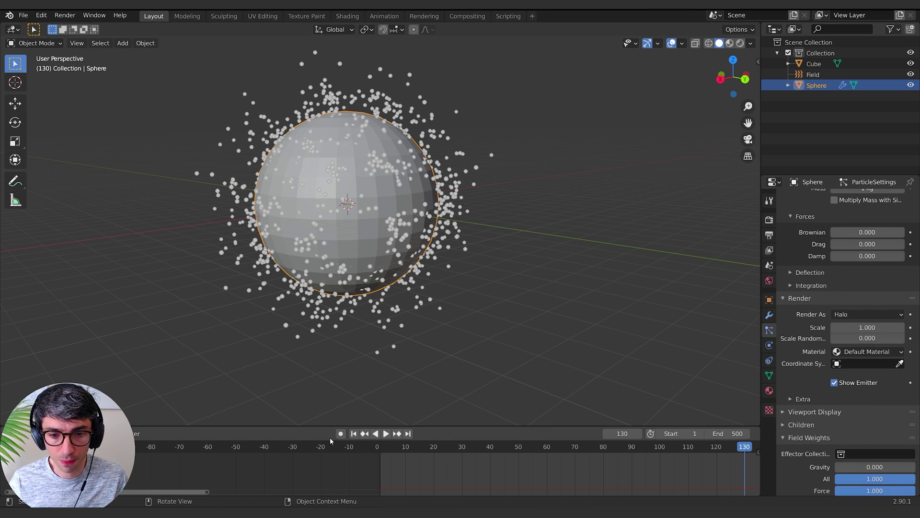
pyautogui.click(354, 433)
pyautogui.press('space')
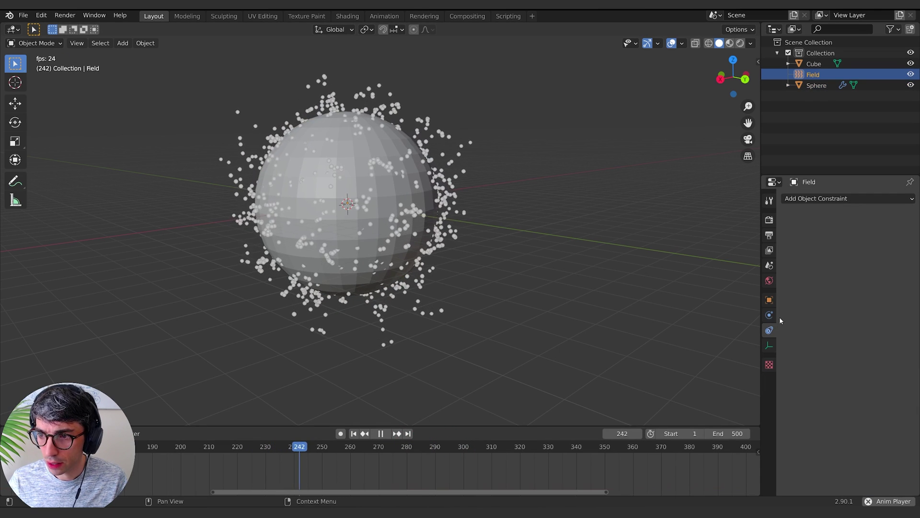
# - Select the turbulence field and set its strength to 73.7
pyautogui.click(770, 315)
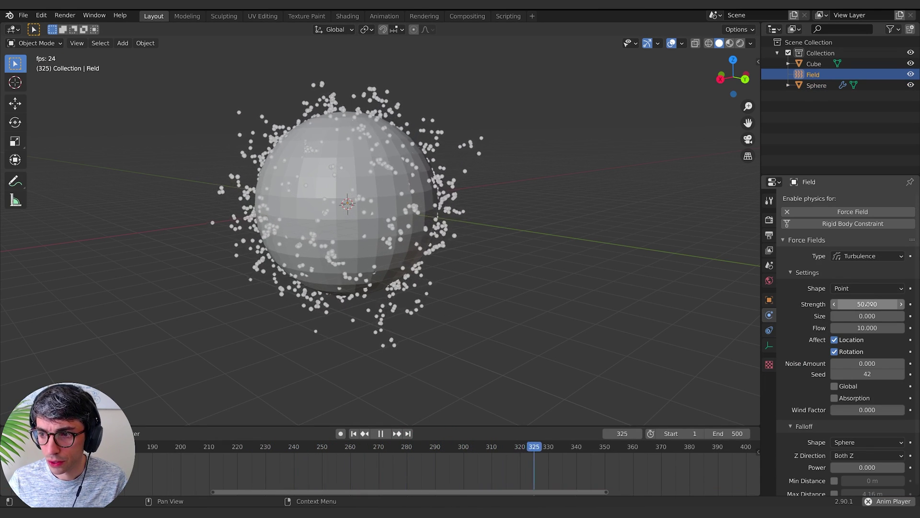
pyautogui.moveTo(868, 304); pyautogui.dragTo(891, 304)
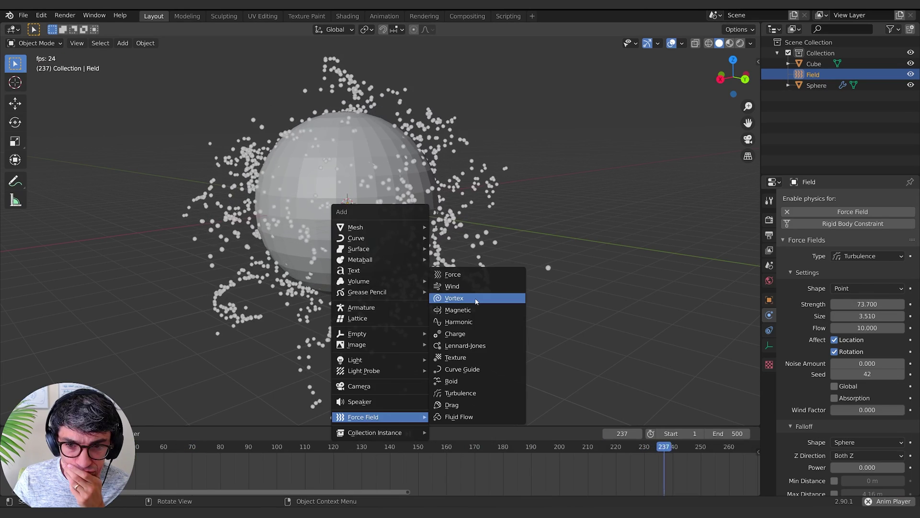
# - Add a vortex force field with strength 3.5 and shape Point, and inspect the swirling particles
pyautogui.click(476, 299)
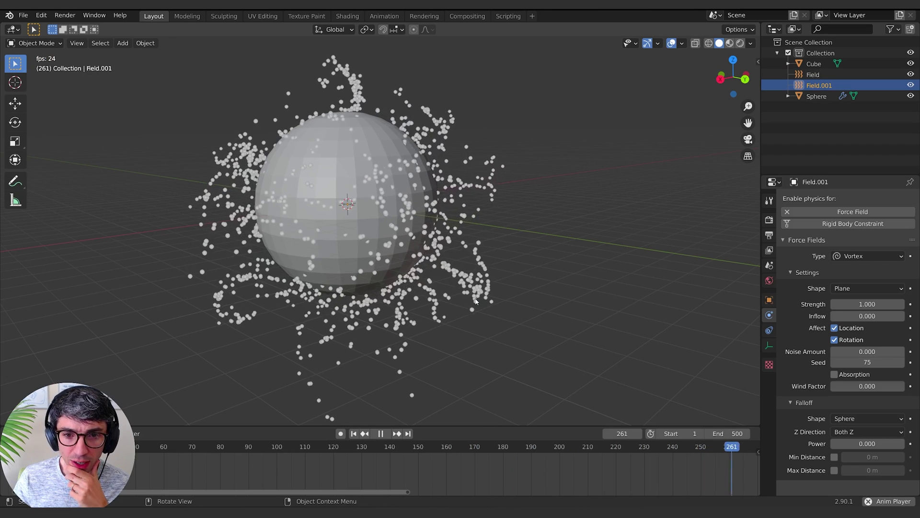
pyautogui.moveTo(868, 304); pyautogui.dragTo(887, 304)
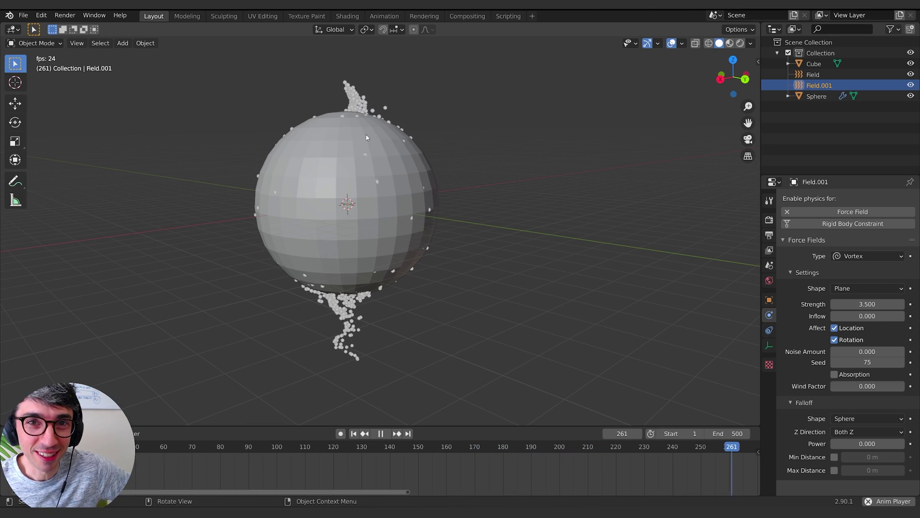
pyautogui.click(856, 288)
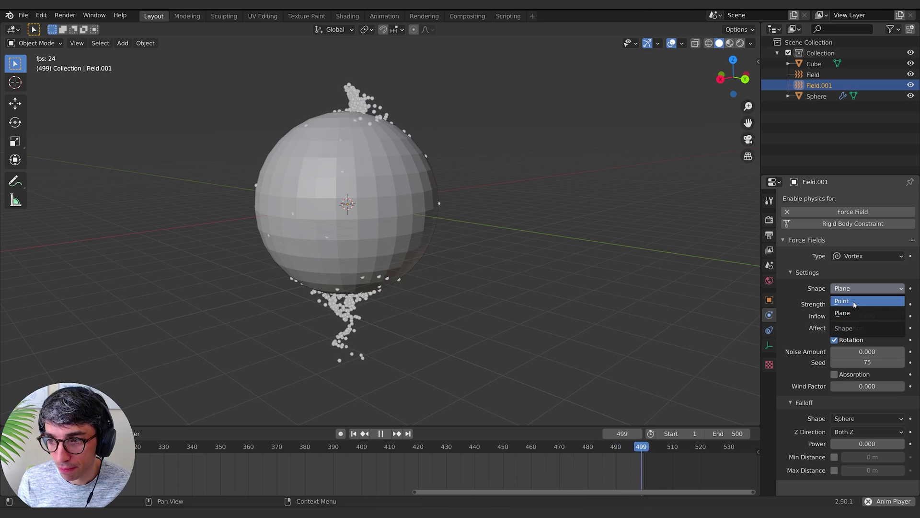
pyautogui.click(853, 301)
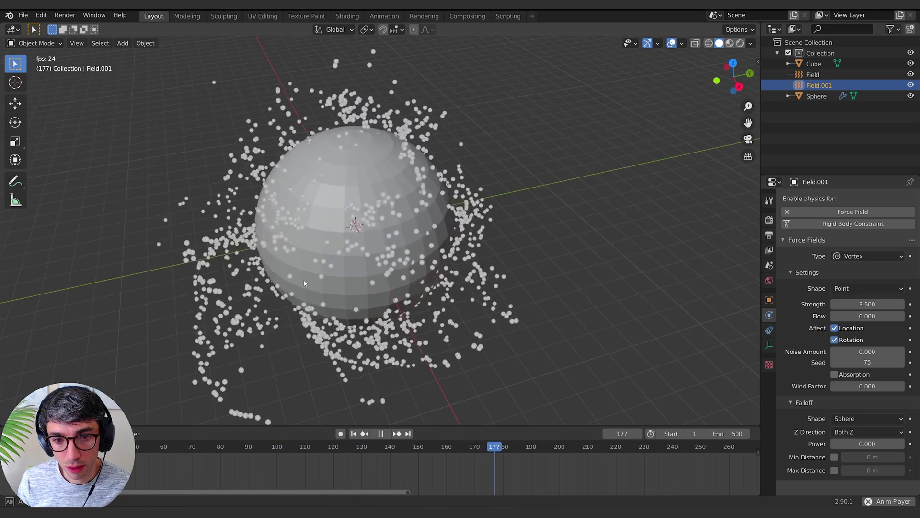
pyautogui.moveTo(391, 290); pyautogui.dragTo(355, 240, button='middle')
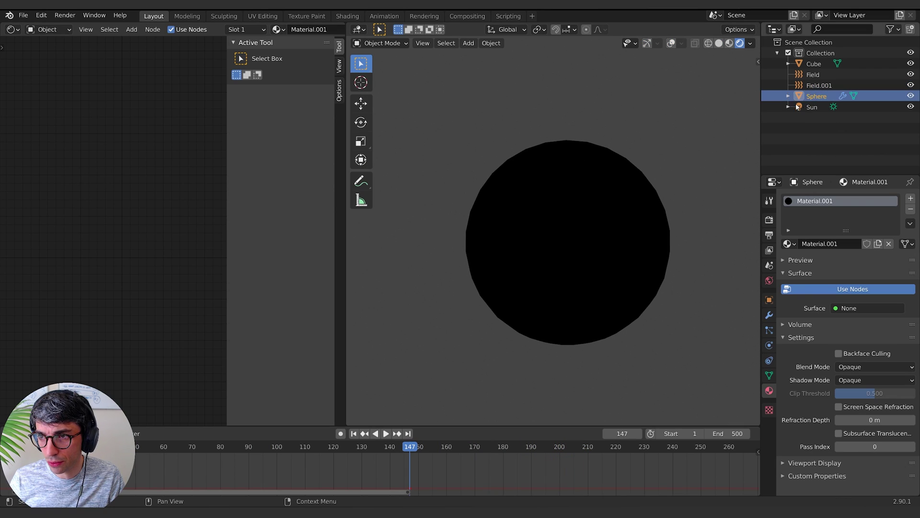
# - Switch the viewport to solid shading and render the sphere's particles as objects, using the cube as the instance object
pyautogui.click(811, 64)
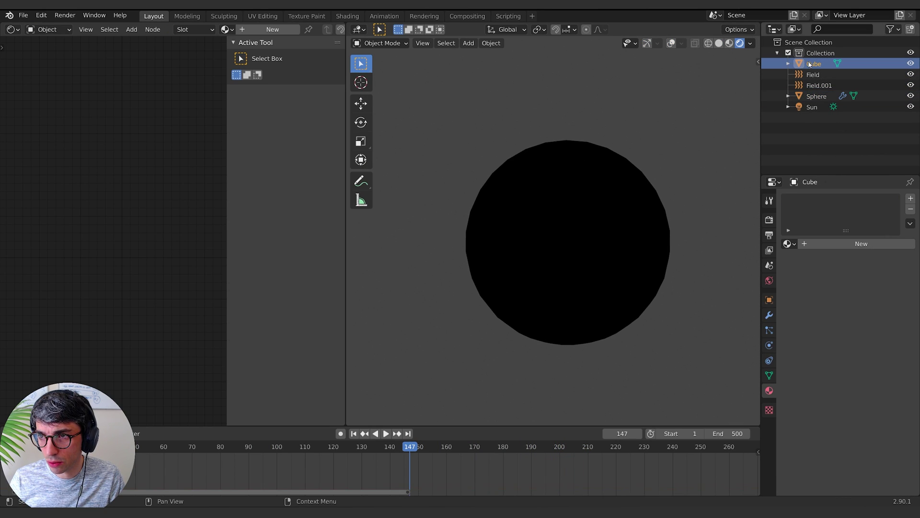
pyautogui.click(816, 96)
pyautogui.click(720, 44)
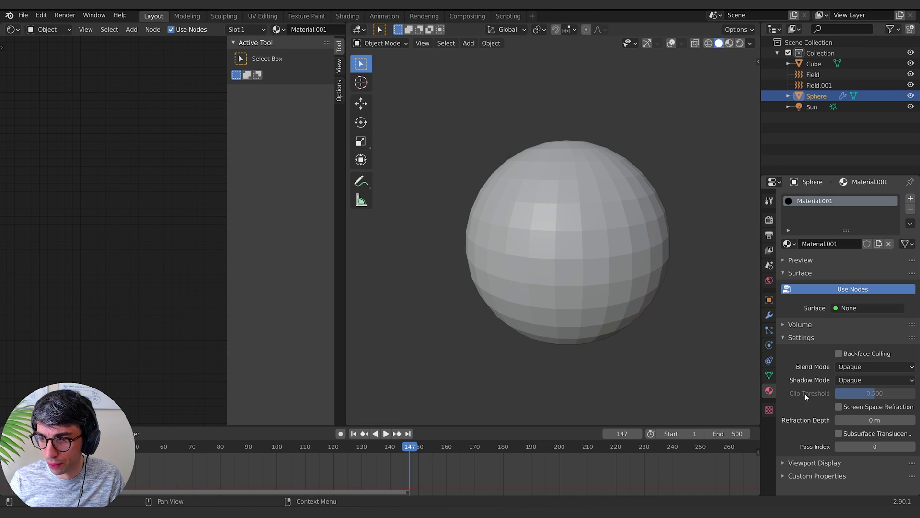
pyautogui.click(769, 330)
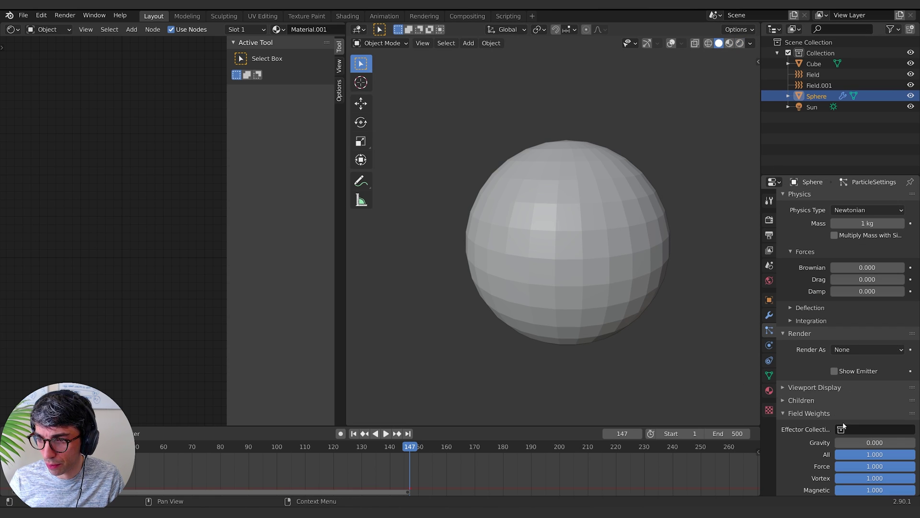
pyautogui.click(850, 350)
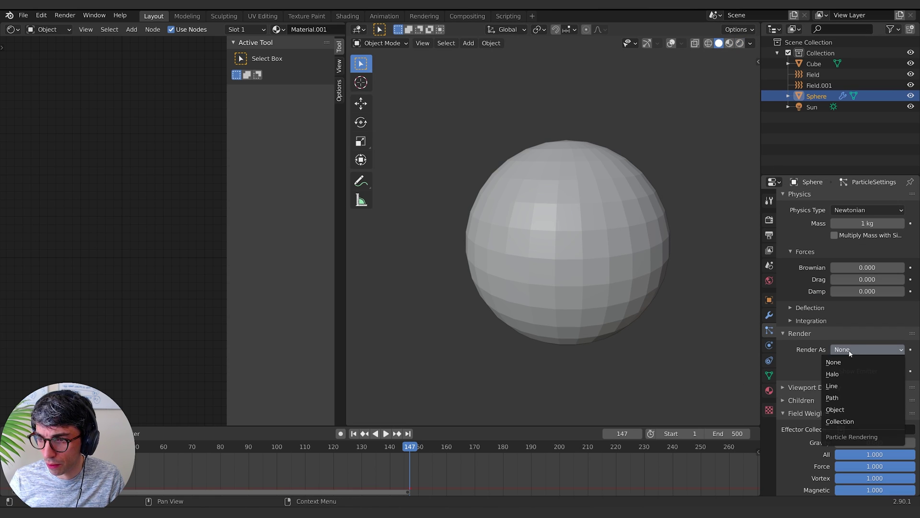
pyautogui.click(845, 409)
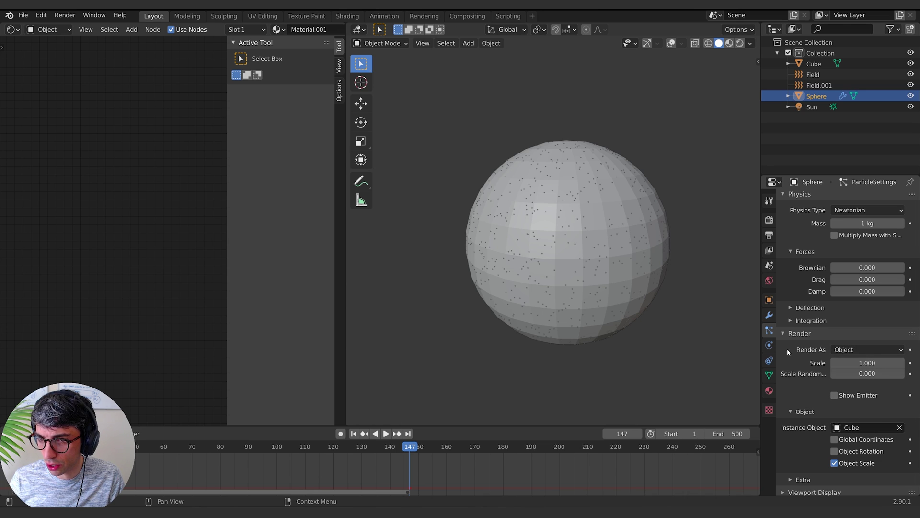
# - Expand the sphere's particle cache settings and bake the simulation
pyautogui.scroll(1, 808, 349)
pyautogui.scroll(3, 809, 349)
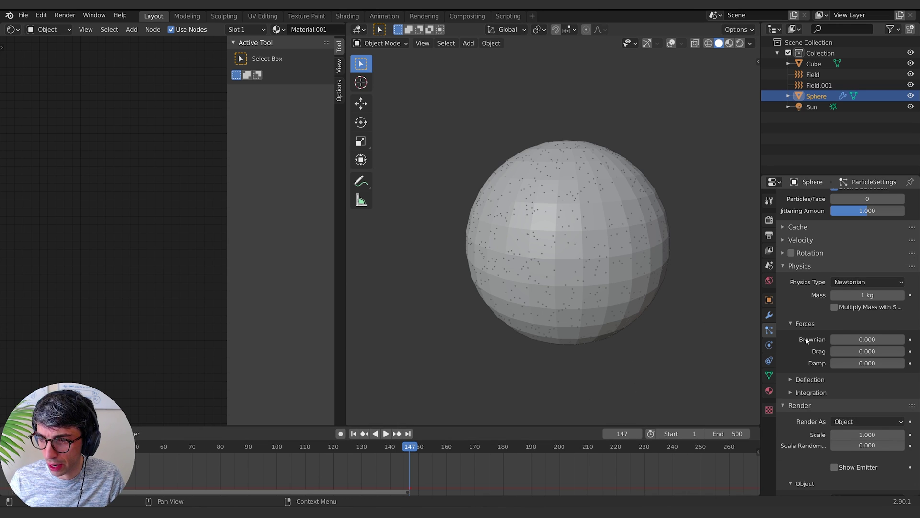
pyautogui.scroll(5, 807, 340)
pyautogui.click(803, 299)
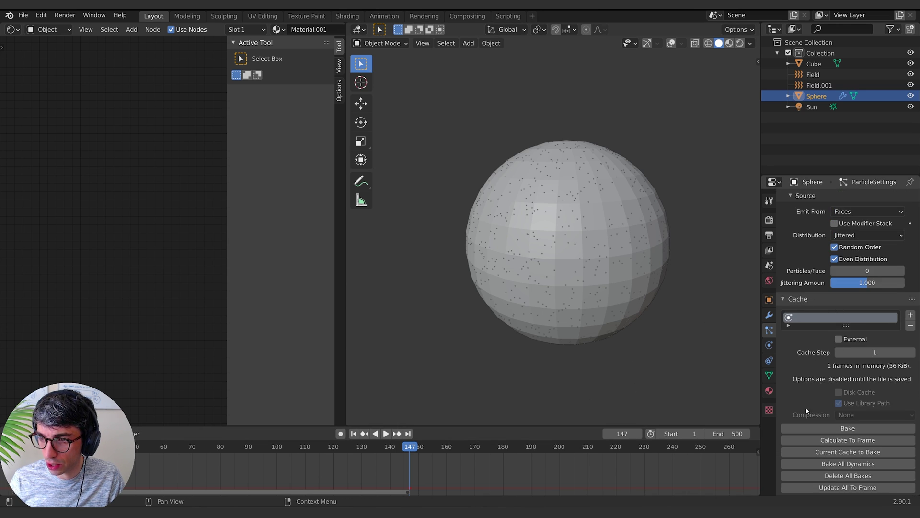
pyautogui.click(824, 427)
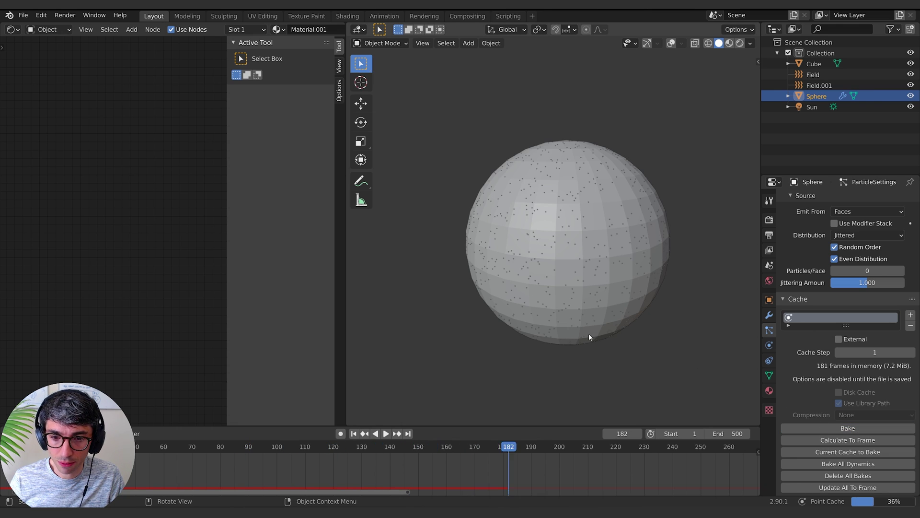
# - Play the baked particle simulation and switch the viewport to rendered shading
pyautogui.press('space')
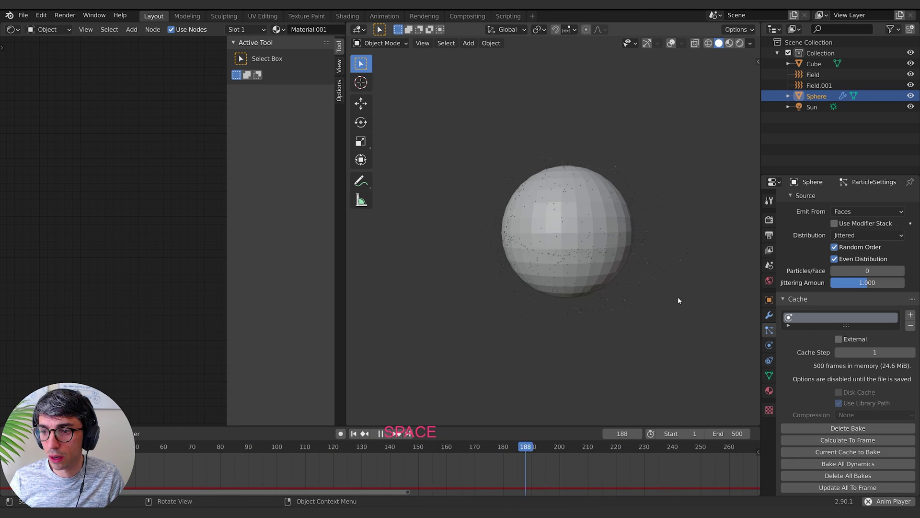
pyautogui.keyDown('shift'); pyautogui.moveTo(692, 186); pyautogui.dragTo(684, 192, button='middle'); pyautogui.keyUp('shift')
pyautogui.click(740, 43)
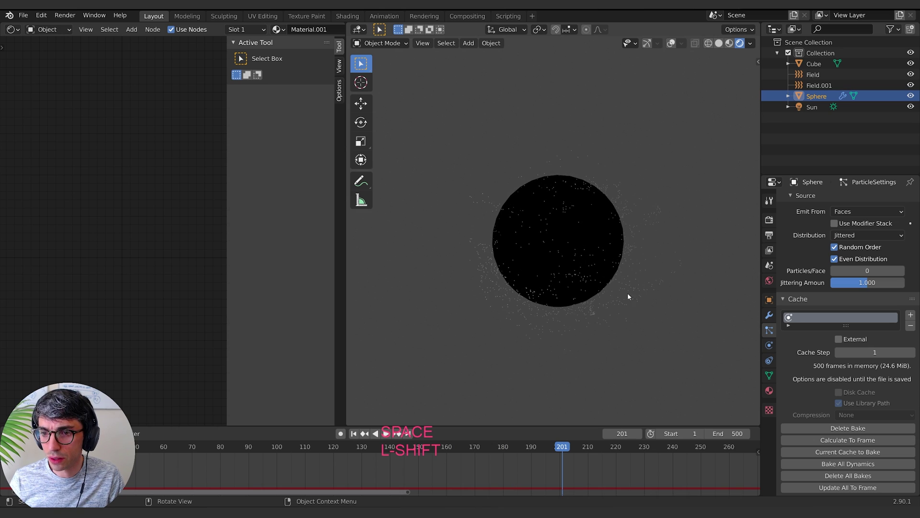
# - Select the cube and create a new material for it
pyautogui.click(812, 107)
pyautogui.click(810, 97)
pyautogui.click(814, 64)
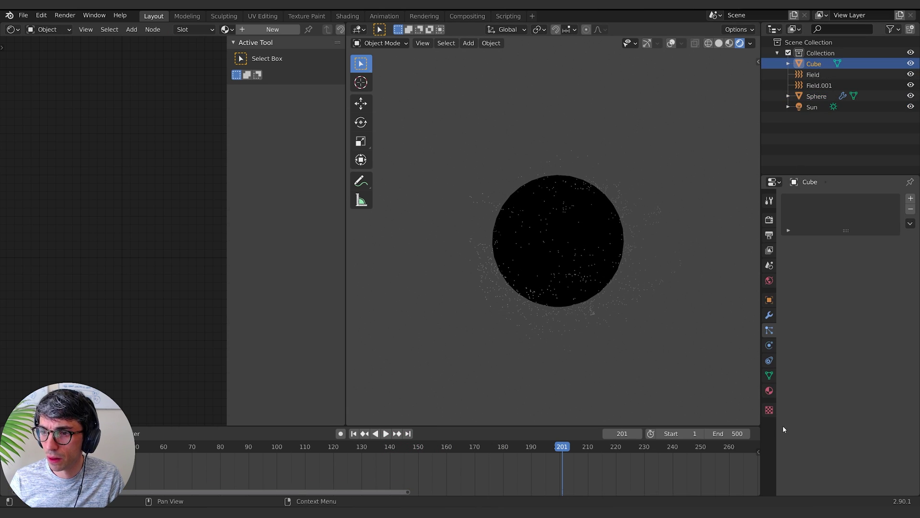
pyautogui.click(770, 390)
pyautogui.click(840, 243)
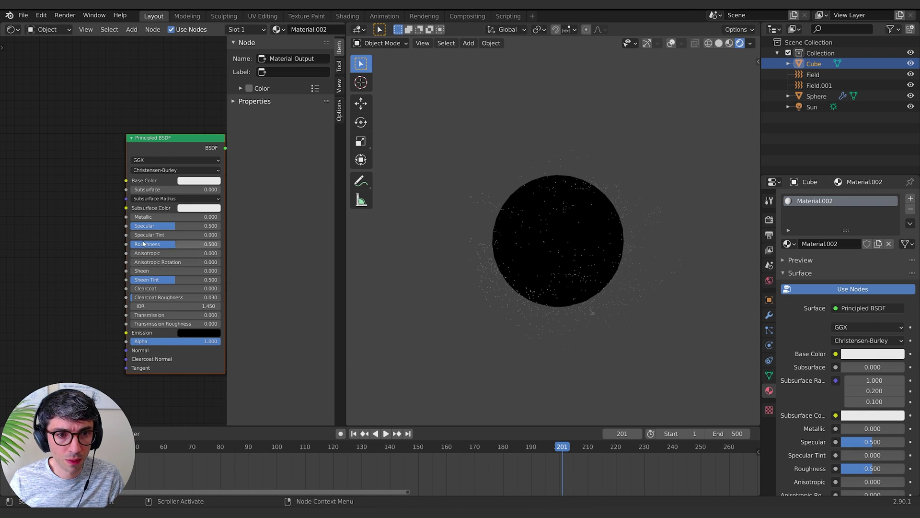
# - Move the Material Output node up and add an Emission node to the cube's material
pyautogui.press('Home')
pyautogui.scroll(-2, 185, 159)
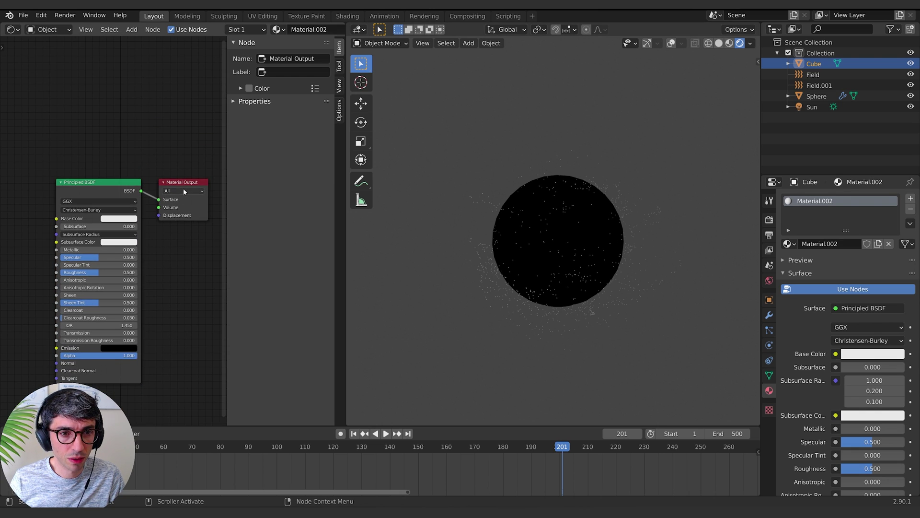
pyautogui.click(187, 183)
pyautogui.press('g')
pyautogui.click(197, 128)
pyautogui.hotkey('shift', 'a')
pyautogui.click(135, 138)
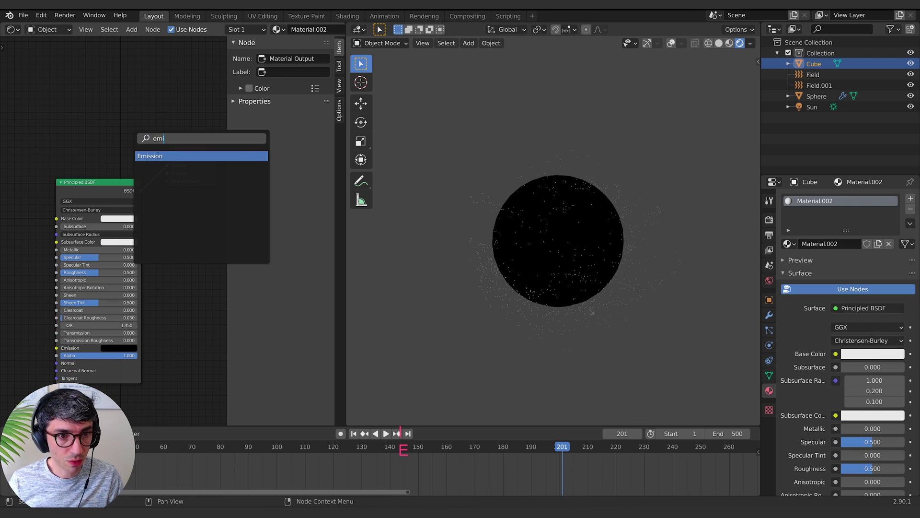
pyautogui.write('emi')
pyautogui.click(157, 156)
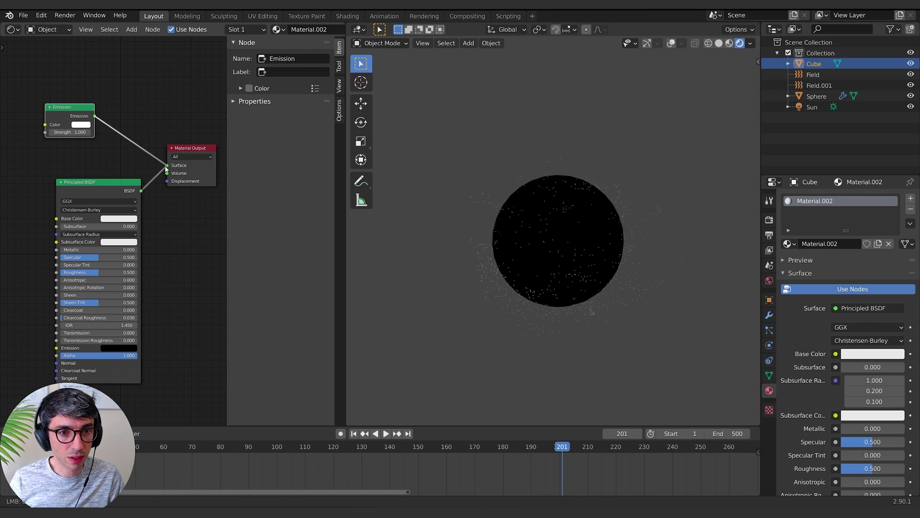
# - Connect the Emission node to the Material Output's surface and delete the Principled BSDF node
pyautogui.moveTo(166, 167); pyautogui.dragTo(106, 204)
pyautogui.press('x')
pyautogui.moveTo(126, 187); pyautogui.dragTo(161, 215, button='middle')
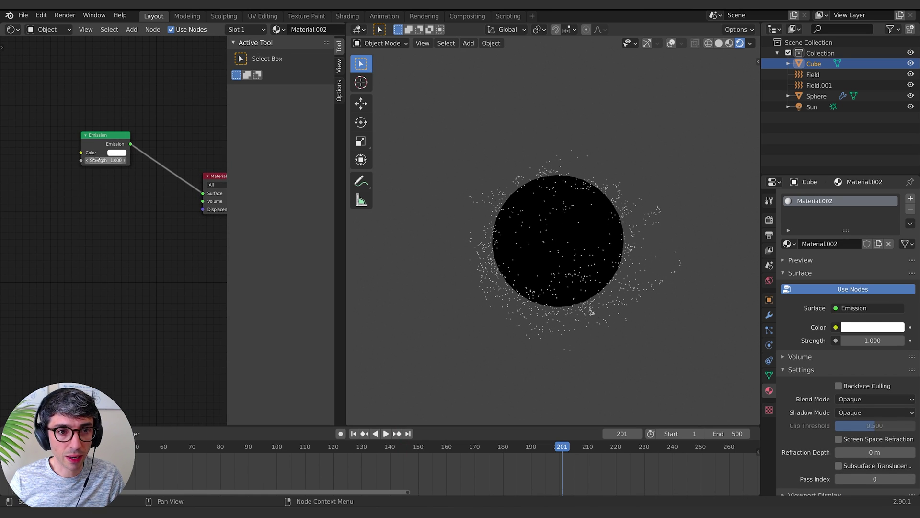
# - Enable Bloom in the Eevee render settings with an Emission strength of 80.8, and play the animation
pyautogui.click(769, 220)
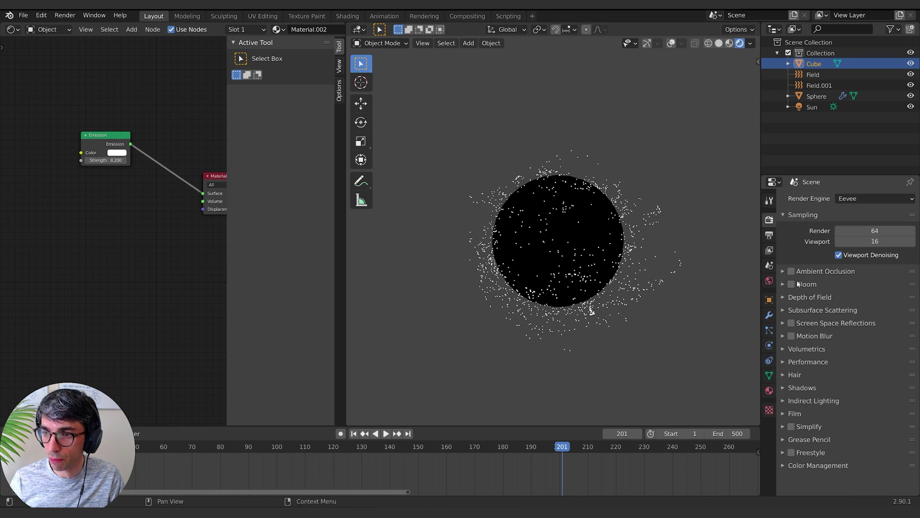
pyautogui.click(792, 284)
pyautogui.scroll(4, 585, 316)
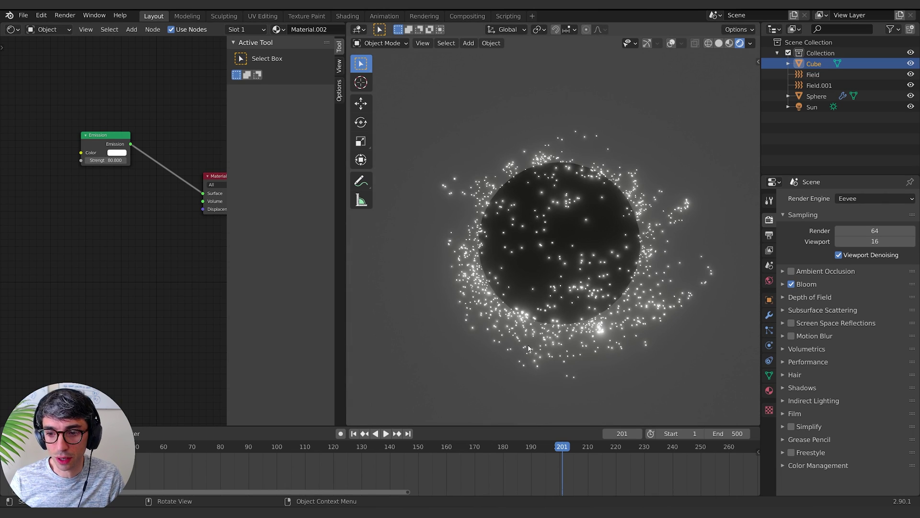
pyautogui.press('space')
pyautogui.scroll(1, 551, 354)
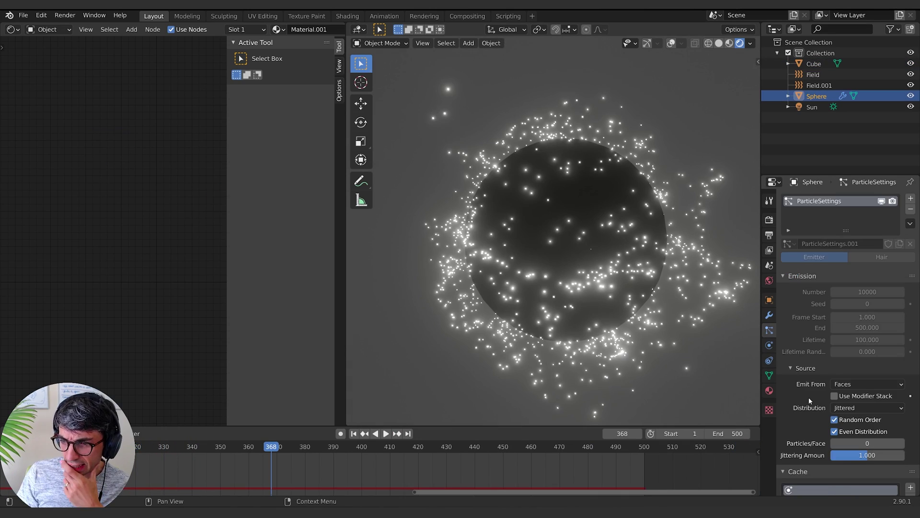
# - Select the sphere and open the Children settings of its particle system
pyautogui.scroll(-6, 809, 397)
pyautogui.scroll(-15, 802, 430)
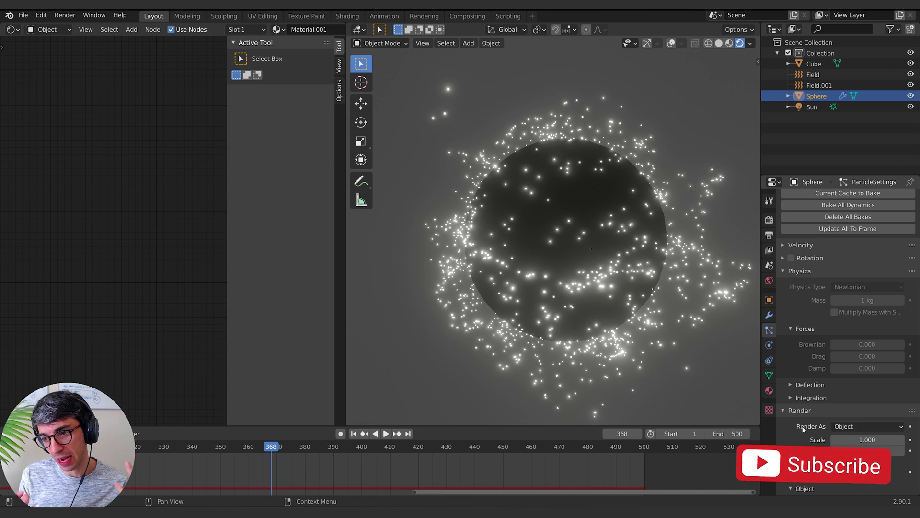
pyautogui.scroll(-10, 803, 428)
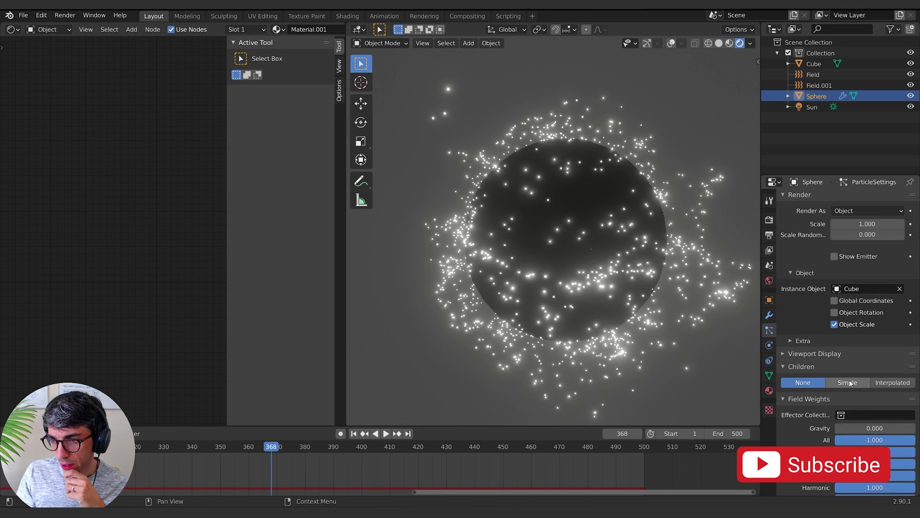
# - Save the scene as untitled.blend
pyautogui.click(23, 16)
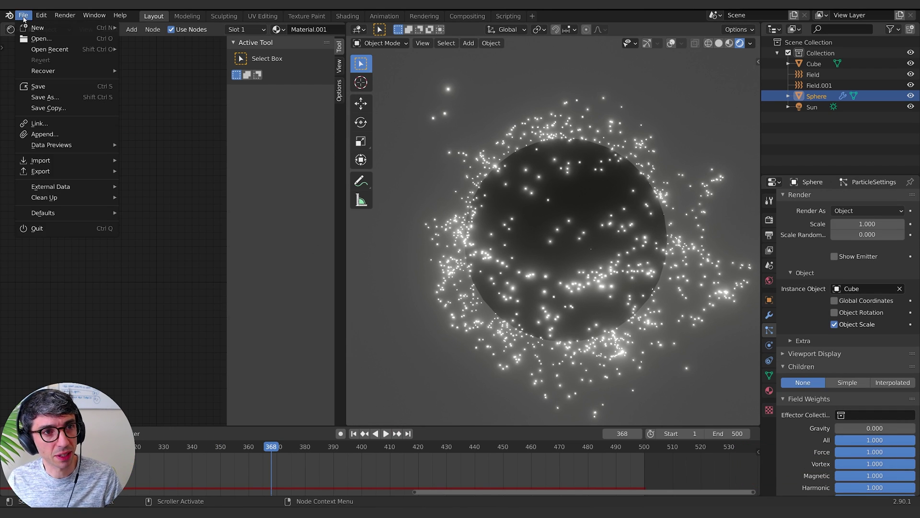
pyautogui.click(53, 86)
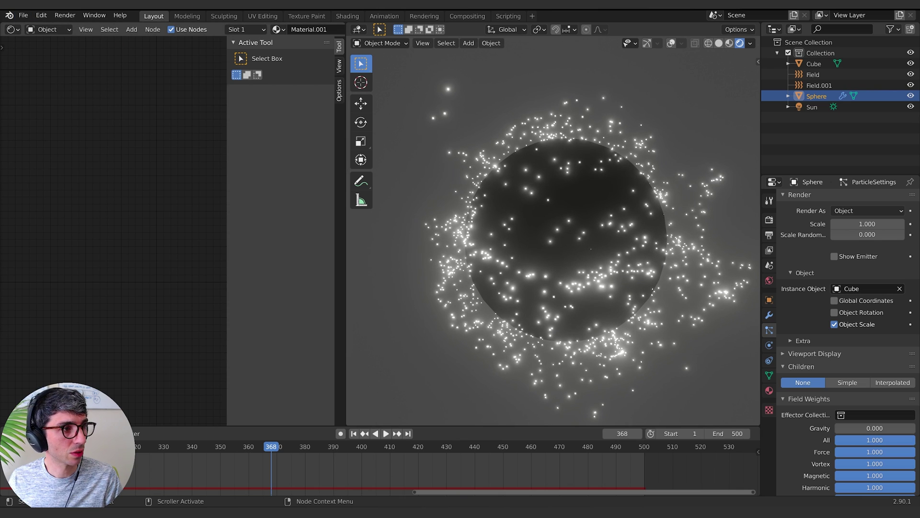
pyautogui.hotkey('ctrl', 's')
# - Give the particles Simple children with display amount 12, radius 0.52 m, clump 1.000, shape 0.183 and twist 0.351, and play the animation
pyautogui.scroll(-1, 846, 287)
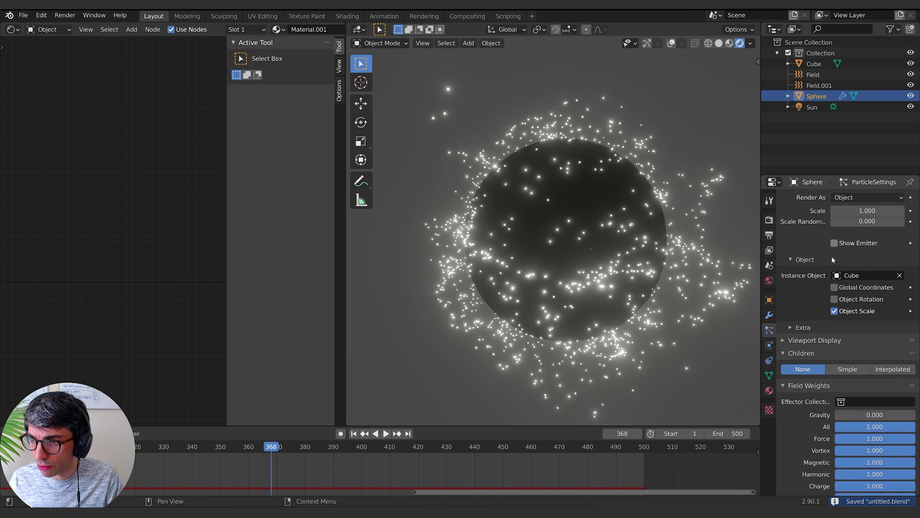
pyautogui.click(848, 369)
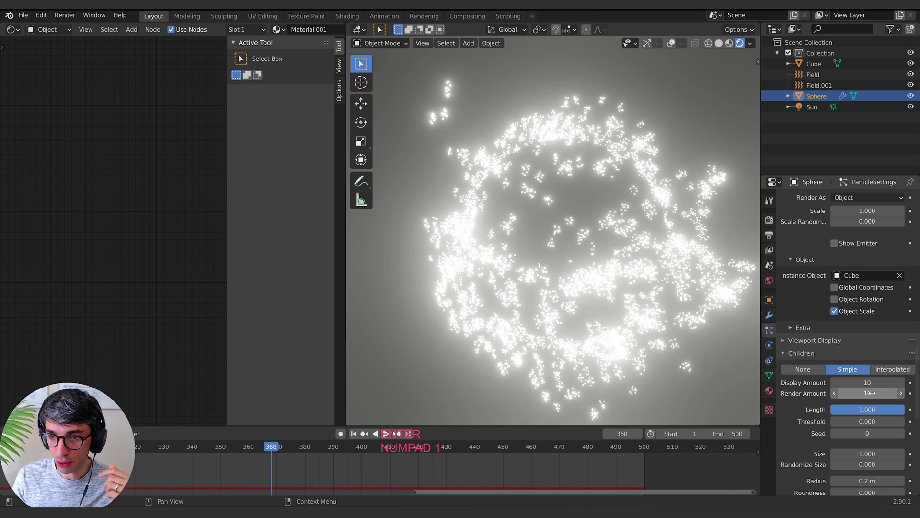
pyautogui.scroll(-3, 866, 393)
pyautogui.moveTo(866, 437); pyautogui.dragTo(873, 454)
pyautogui.press('space')
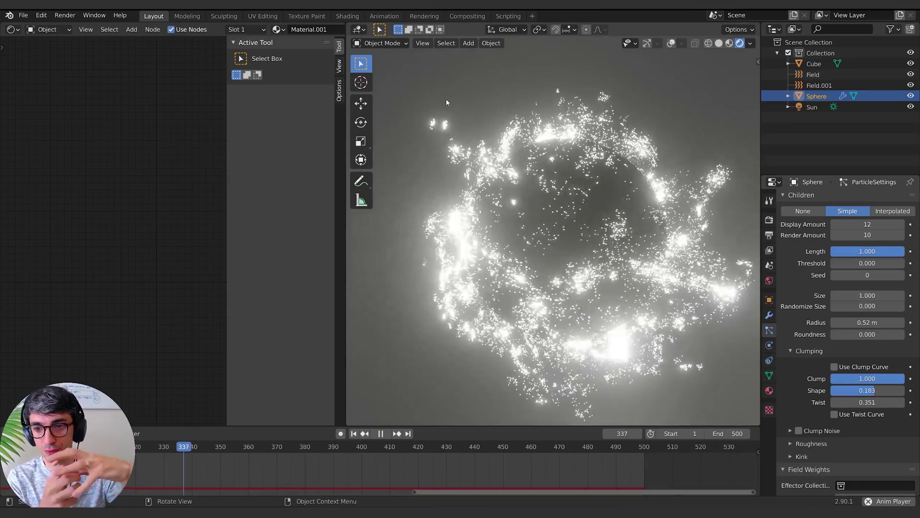
# - Enable Clump Noise for the child particles with a size of 2.523 and play the animation
pyautogui.press('space')
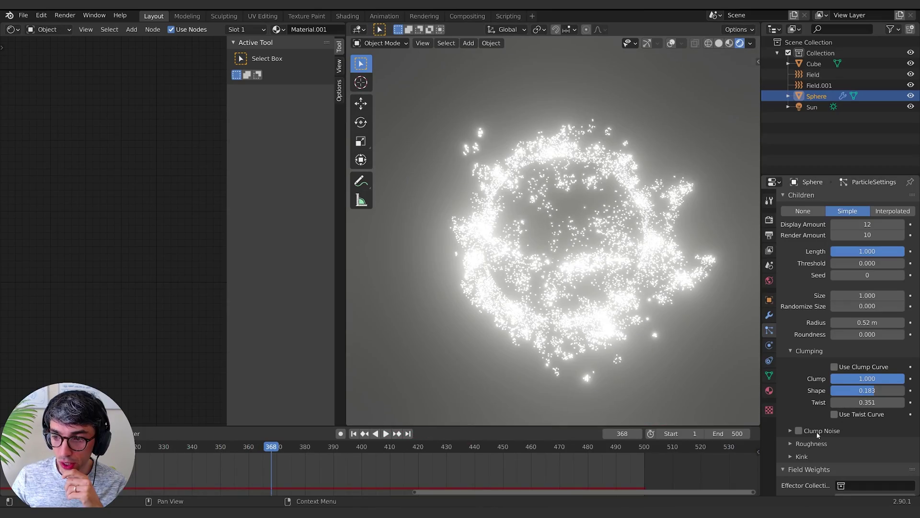
pyautogui.click(801, 431)
pyautogui.click(799, 431)
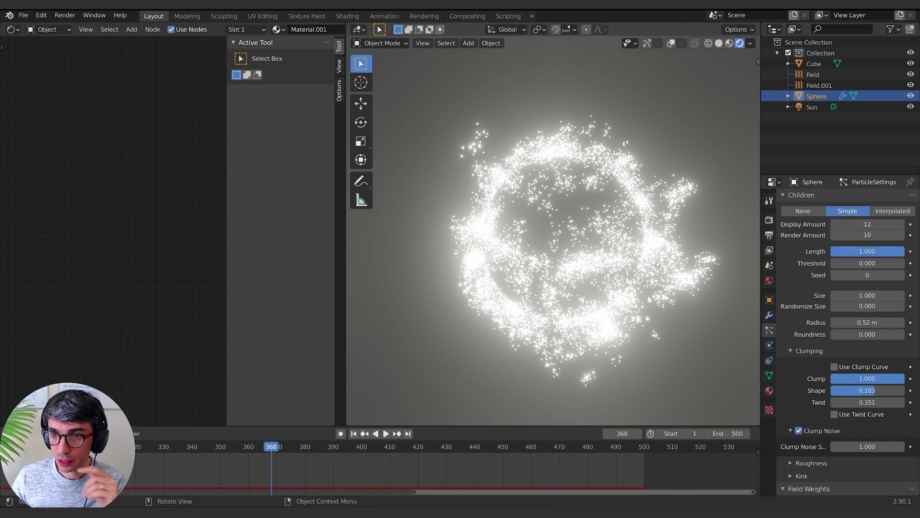
pyautogui.press('space')
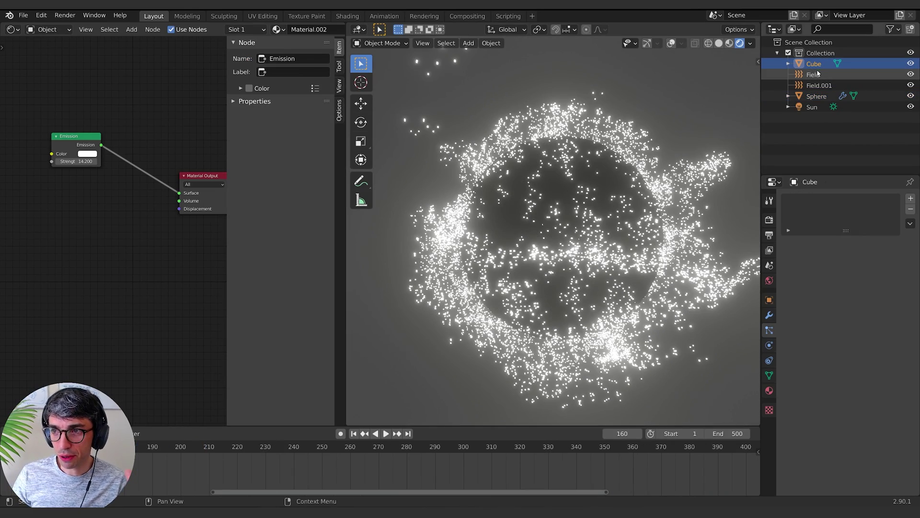
# - Delete the sphere's particle bake and enable Rotation in its particle settings
pyautogui.click(815, 95)
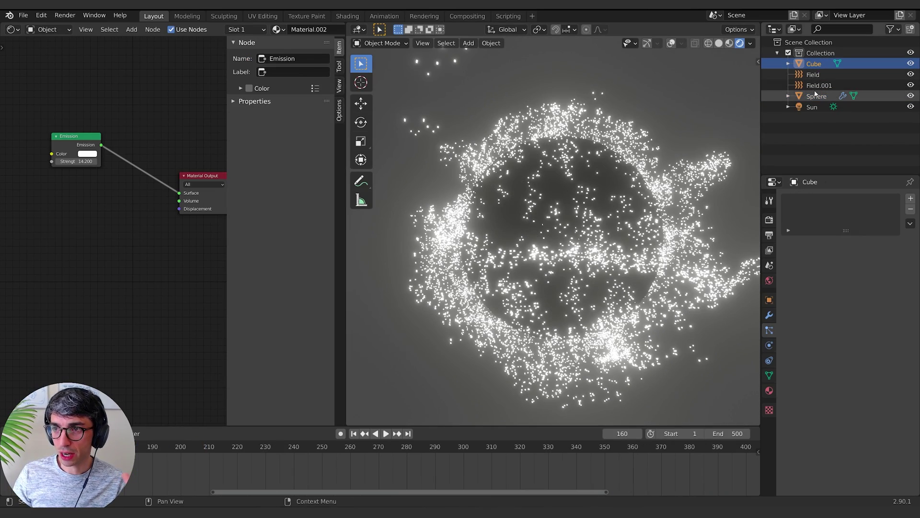
pyautogui.scroll(-8, 810, 309)
pyautogui.scroll(-2, 810, 309)
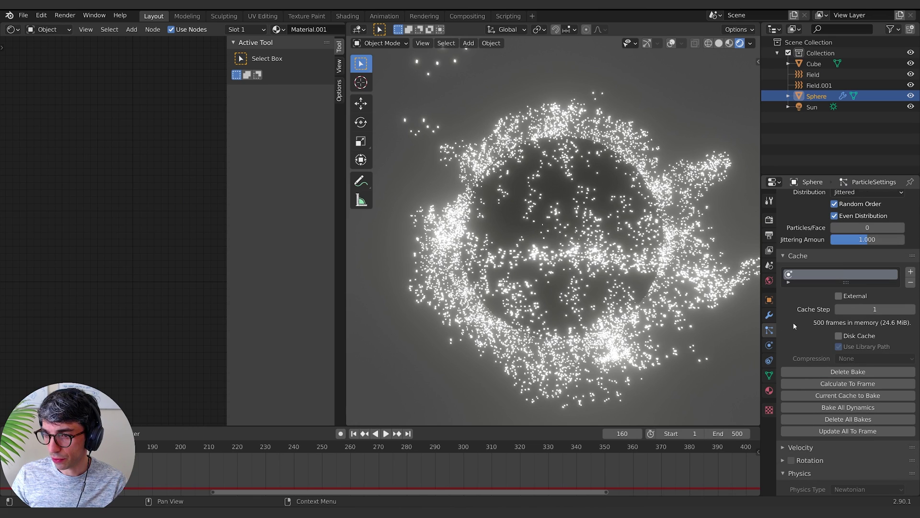
pyautogui.click(810, 460)
pyautogui.scroll(-4, 820, 447)
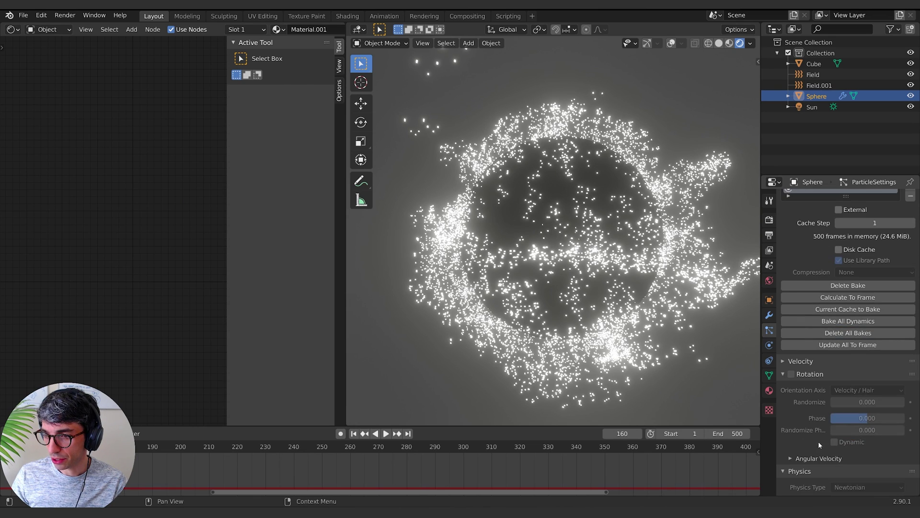
pyautogui.hotkey('shift', 'Left')
pyautogui.click(828, 285)
pyautogui.click(792, 374)
pyautogui.scroll(-2, 828, 388)
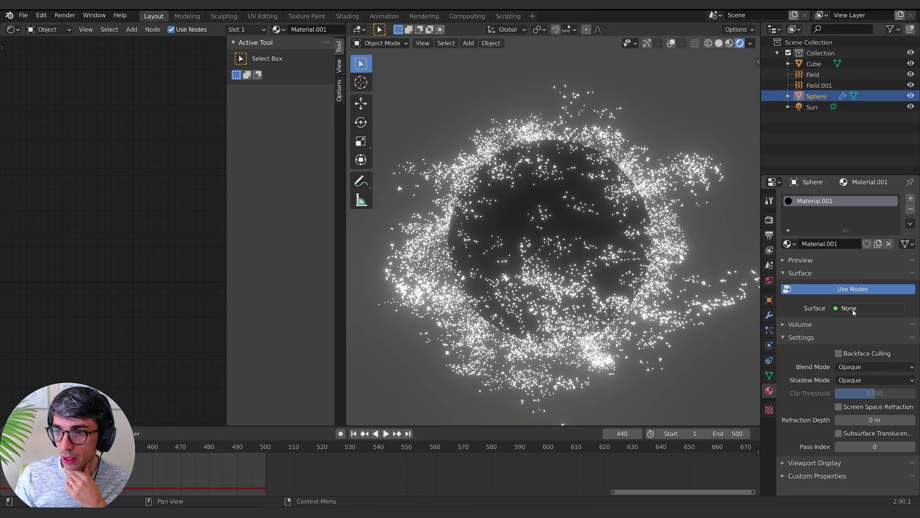
# - Give the sphere's Material.001 a Principled BSDF surface and add a Noise Texture node beside the shader
pyautogui.click(853, 312)
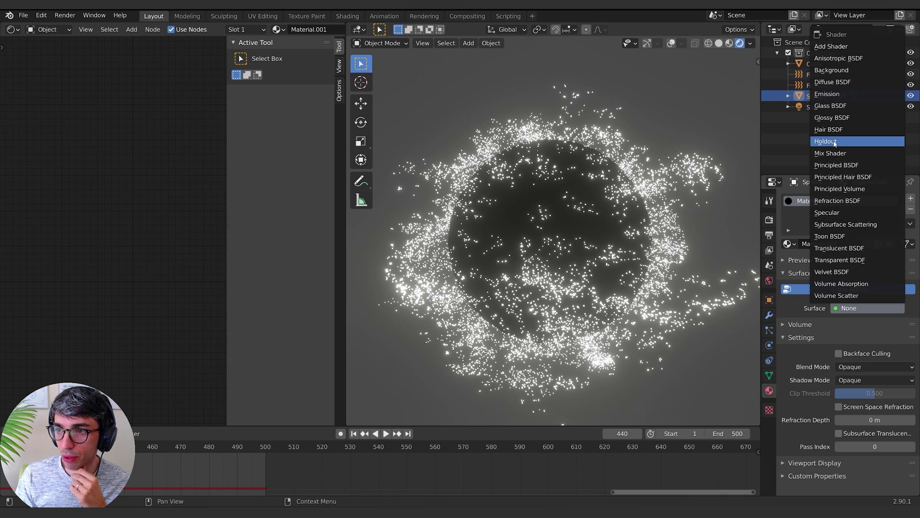
pyautogui.click(840, 165)
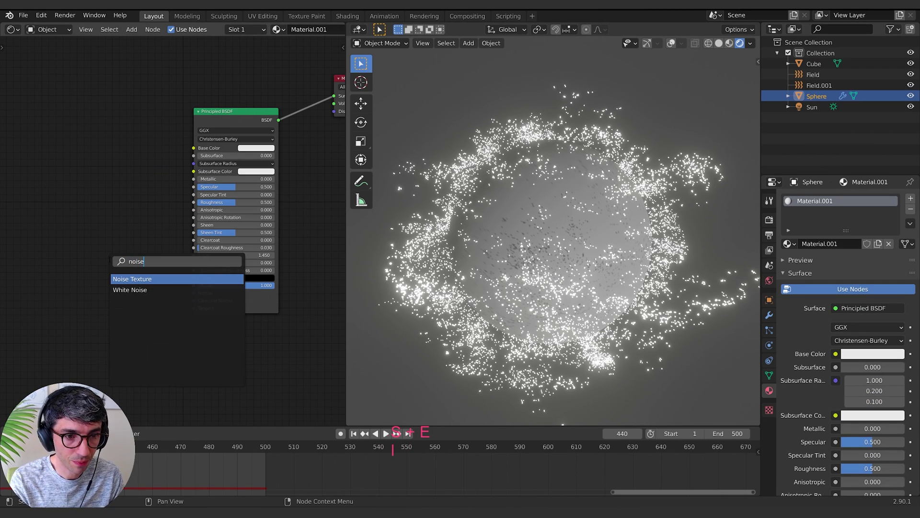
pyautogui.write('noise')
pyautogui.press('Return')
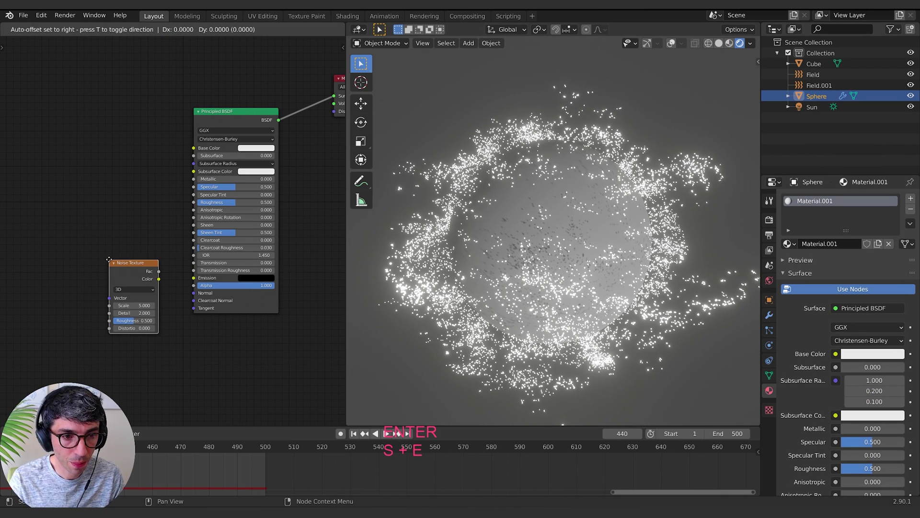
pyautogui.click(64, 214)
pyautogui.moveTo(120, 334); pyautogui.dragTo(147, 326, button='middle')
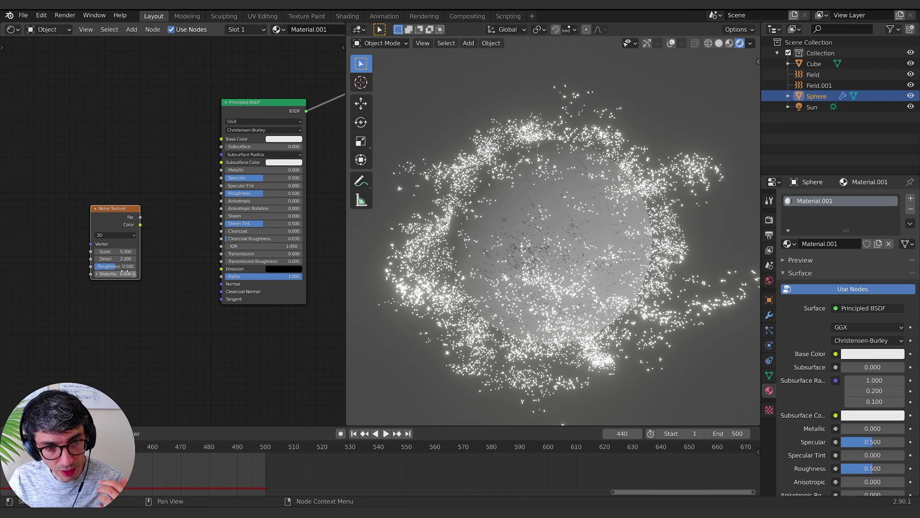
pyautogui.moveTo(122, 271); pyautogui.dragTo(169, 274, button='middle')
# - Add a Texture Coordinate node and connect its Generated output to the Noise Texture's Vector input
pyautogui.hotkey('shift', 'a')
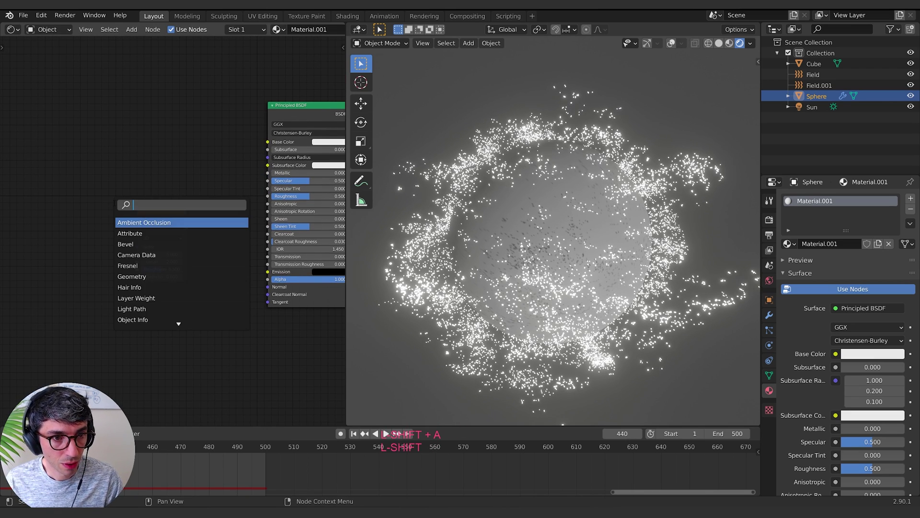
pyautogui.write('tex')
pyautogui.click(145, 222)
pyautogui.click(65, 224)
pyautogui.moveTo(65, 224); pyautogui.dragTo(80, 224)
pyautogui.moveTo(81, 224); pyautogui.dragTo(91, 208, button='middle')
pyautogui.moveTo(110, 197); pyautogui.dragTo(149, 232)
pyautogui.moveTo(177, 195); pyautogui.dragTo(146, 193)
# - Add a ColorRamp node after the Noise Texture and feed it with the noise's Fac output
pyautogui.hotkey('shift', 'a')
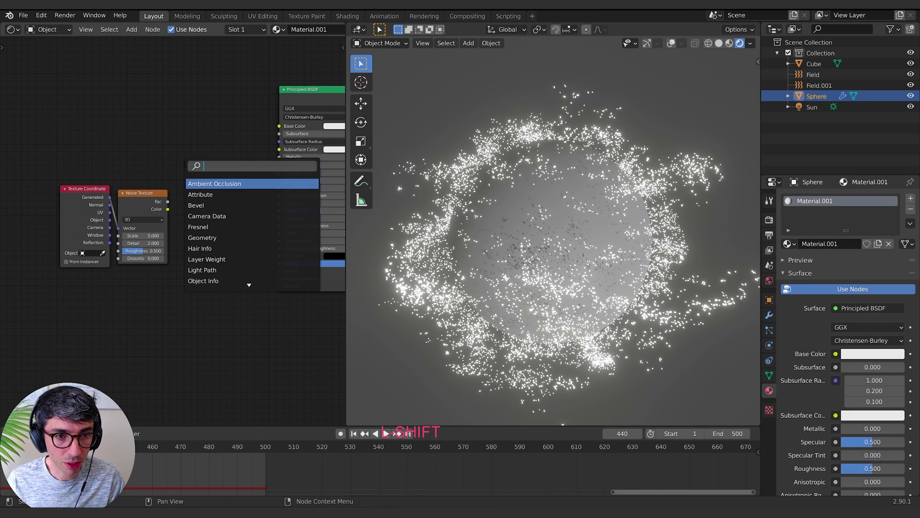
pyautogui.write('col')
pyautogui.press('Down')
pyautogui.press('Return')
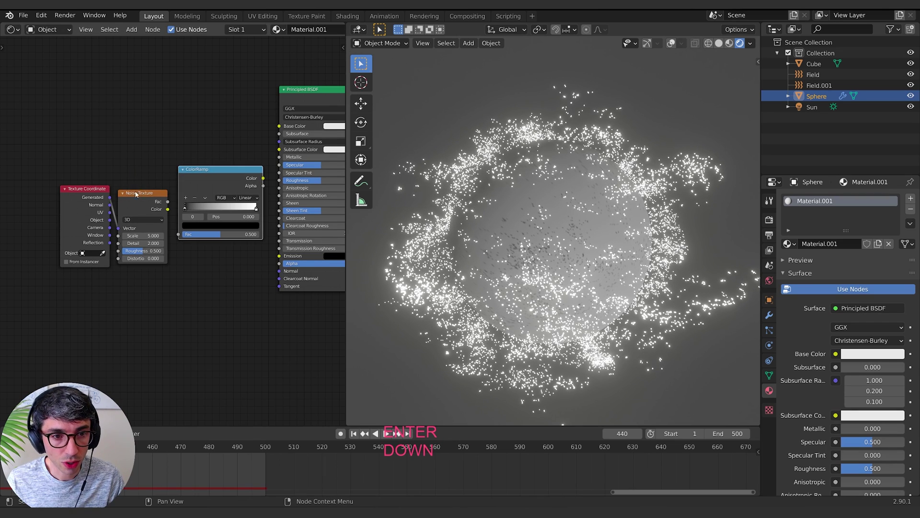
pyautogui.keyDown('shift'); pyautogui.click(136, 193); pyautogui.keyUp('shift')
pyautogui.keyDown('shift'); pyautogui.click(79, 207); pyautogui.keyUp('shift')
pyautogui.moveTo(79, 207); pyautogui.dragTo(0, 226)
pyautogui.click(183, 166)
pyautogui.click(148, 193)
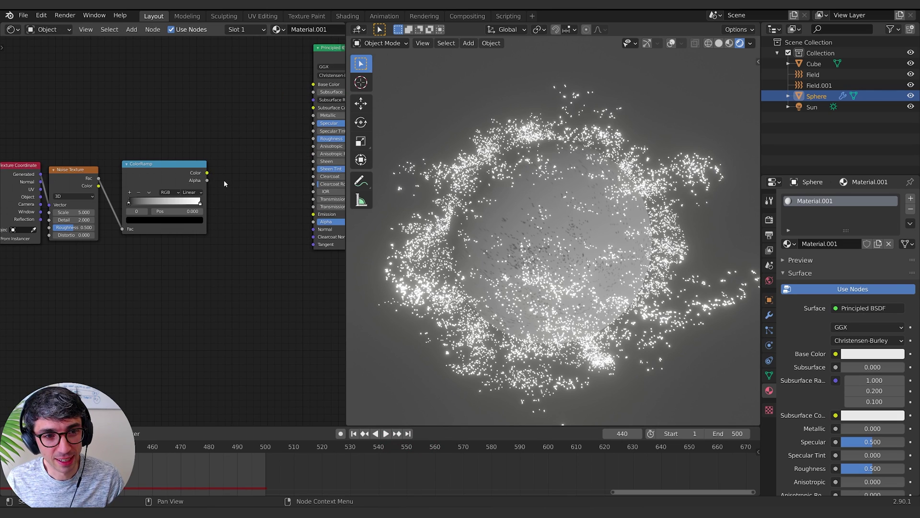
# - Connect the ColorRamp's Color output to the Emission input of the Principled BSDF
pyautogui.moveTo(208, 176); pyautogui.dragTo(178, 184, button='middle')
pyautogui.moveTo(180, 181); pyautogui.dragTo(249, 210)
pyautogui.moveTo(177, 183); pyautogui.dragTo(284, 222)
pyautogui.moveTo(268, 220); pyautogui.dragTo(335, 245, button='middle')
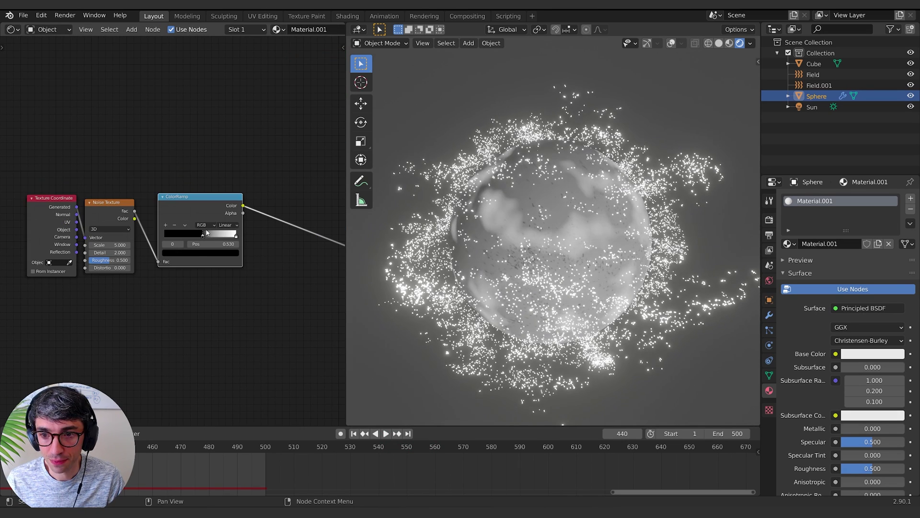
# - Tighten the ColorRamp gradient by moving the black stop inward and the white stop to position 0.624
pyautogui.moveTo(164, 235); pyautogui.dragTo(200, 234)
pyautogui.moveTo(200, 234); pyautogui.dragTo(248, 203, button='middle')
pyautogui.moveTo(284, 203); pyautogui.dragTo(260, 207)
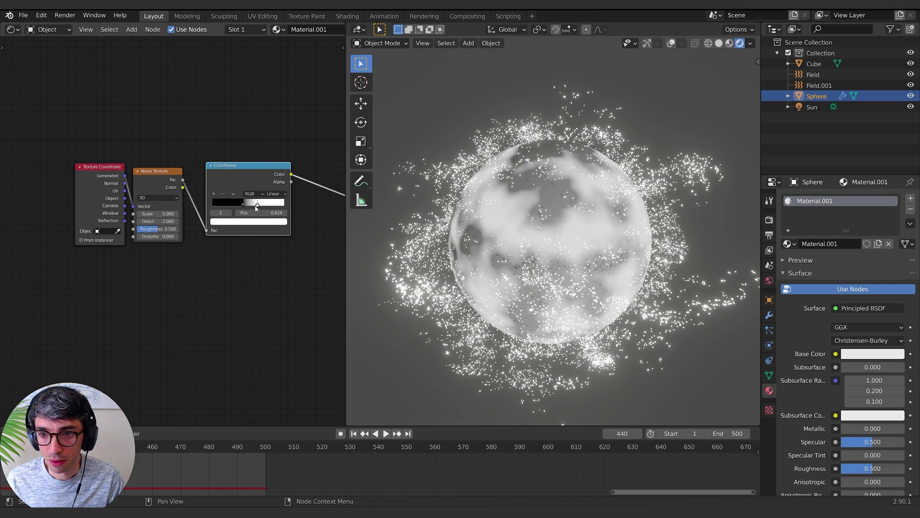
# - Set the Noise Texture to scale 10.600, detail 4.800, roughness 0.922 and distortion 2.000, and add a second Noise Texture below the Texture Coordinate node
pyautogui.moveTo(153, 242); pyautogui.dragTo(172, 247, button='middle')
pyautogui.moveTo(177, 242); pyautogui.dragTo(337, 280)
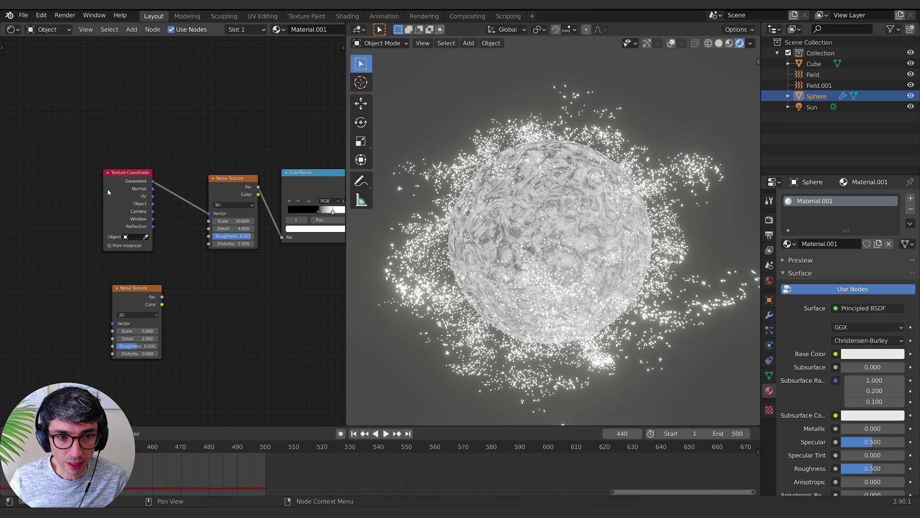
pyautogui.moveTo(108, 191); pyautogui.dragTo(85, 189)
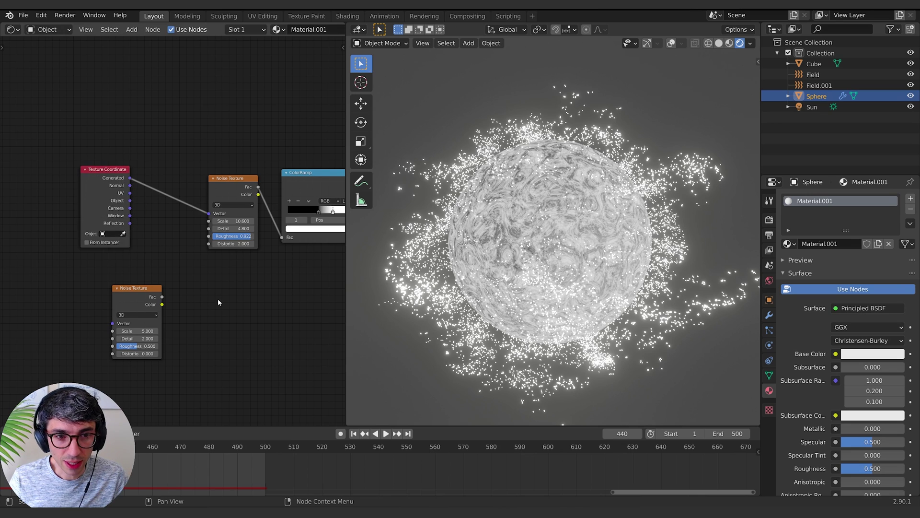
# - Insert a MixRGB node on the link between the Texture Coordinate and the first Noise Texture, spacing the nodes apart
pyautogui.hotkey('shift', 'a')
pyautogui.click(217, 299)
pyautogui.write('mix')
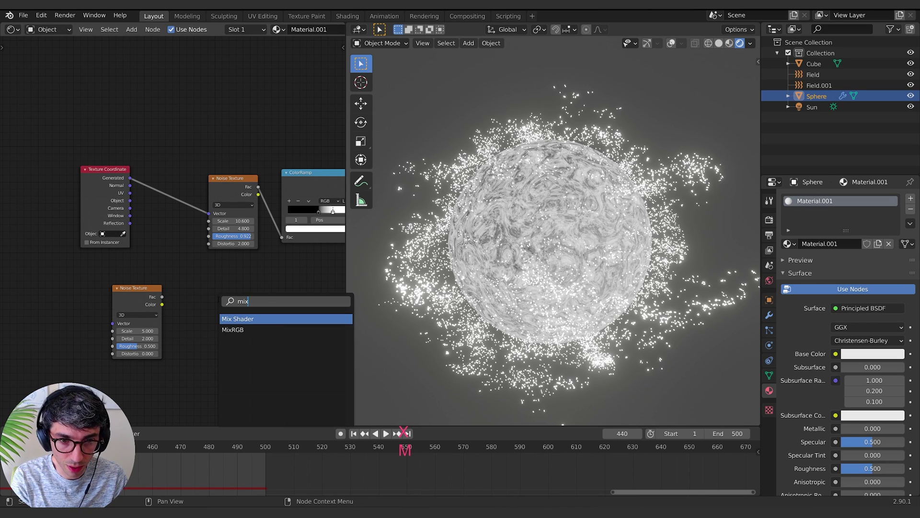
pyautogui.press('Down')
pyautogui.press('Return')
pyautogui.click(122, 185)
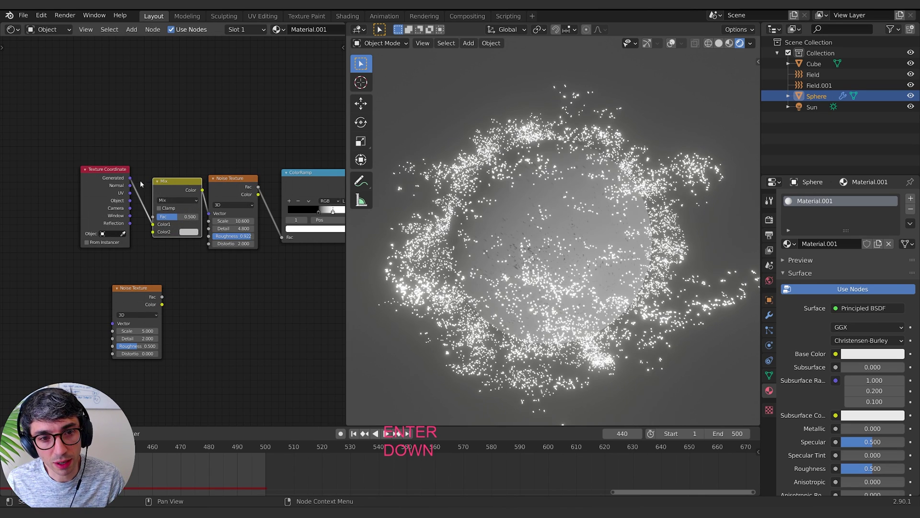
pyautogui.click(97, 177)
pyautogui.moveTo(102, 177); pyautogui.dragTo(145, 177)
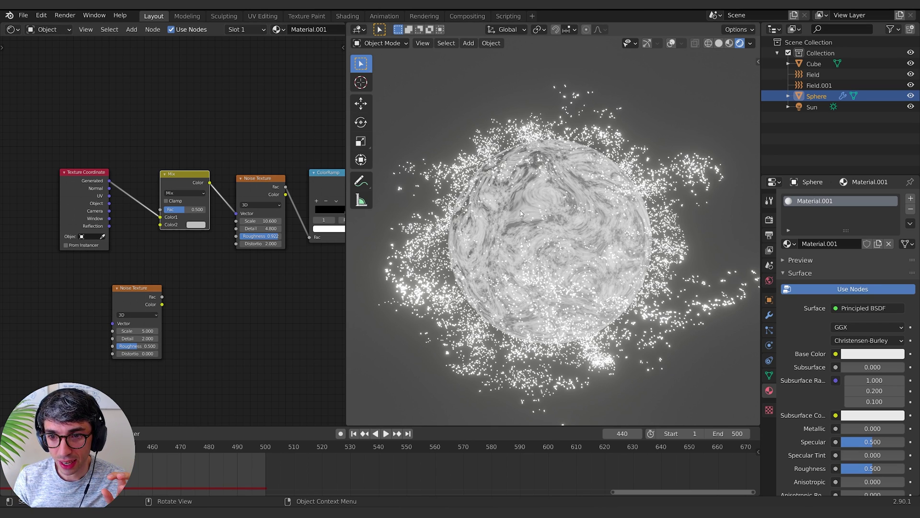
# - Connect the second Noise Texture's Color output to the Mix node's Color2 input
pyautogui.moveTo(134, 288); pyautogui.dragTo(116, 293)
pyautogui.moveTo(186, 265); pyautogui.dragTo(188, 265, button='middle')
pyautogui.moveTo(194, 311); pyautogui.dragTo(217, 305, button='middle')
pyautogui.moveTo(136, 294); pyautogui.dragTo(186, 219)
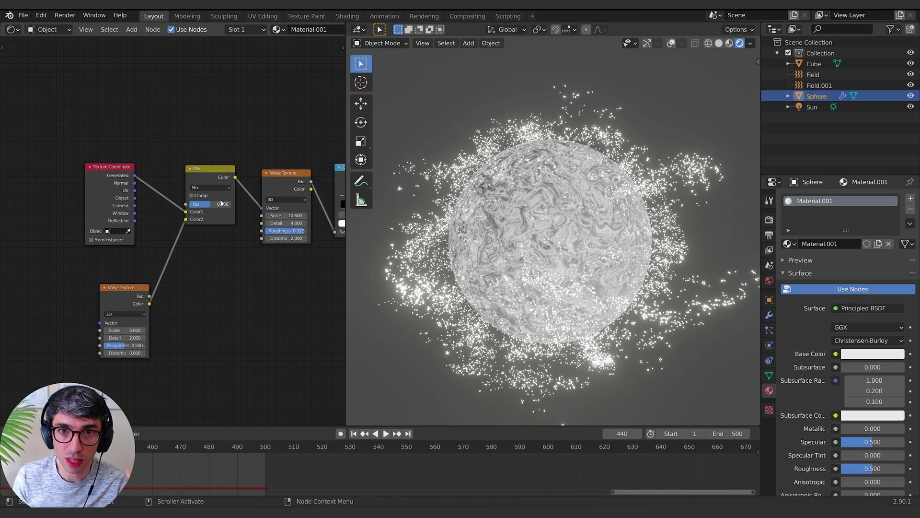
# - Set the mix factor to 0.611, the first noise's scale to 9.100, and the second noise to scale 4.600, detail 4.700, roughness 0.672, distortion 1.400
pyautogui.moveTo(210, 205); pyautogui.dragTo(194, 206)
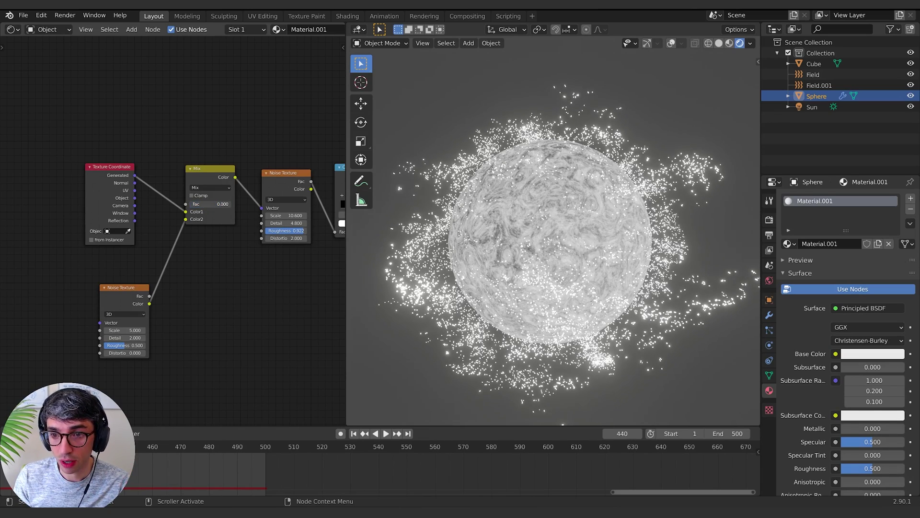
pyautogui.moveTo(194, 205); pyautogui.dragTo(225, 205)
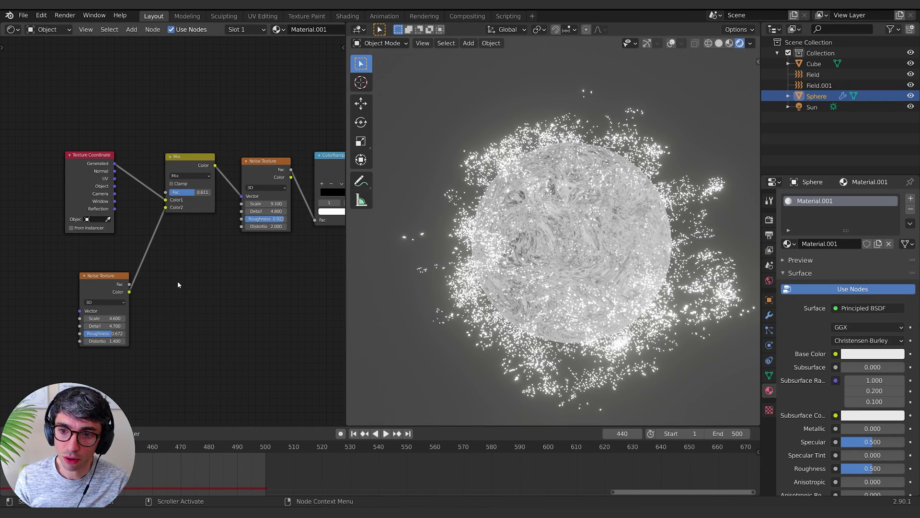
# - Set the colour value of the ColorRamp's white stop to 5, fine-tune it, and move the black stop to position 0.497
pyautogui.moveTo(307, 274); pyautogui.dragTo(144, 280, button='middle')
pyautogui.moveTo(245, 270); pyautogui.dragTo(180, 271, button='middle')
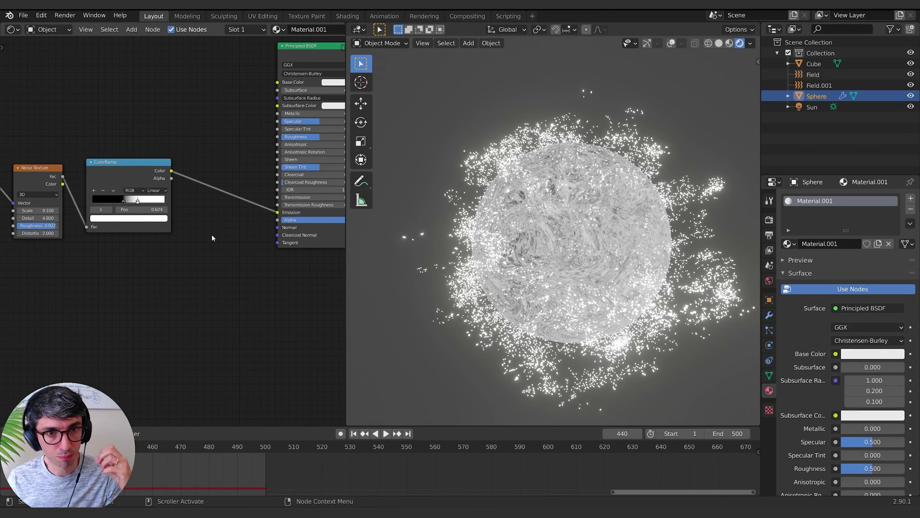
pyautogui.keyDown('shift'); pyautogui.moveTo(213, 238); pyautogui.dragTo(213, 247, button='middle'); pyautogui.keyUp('shift')
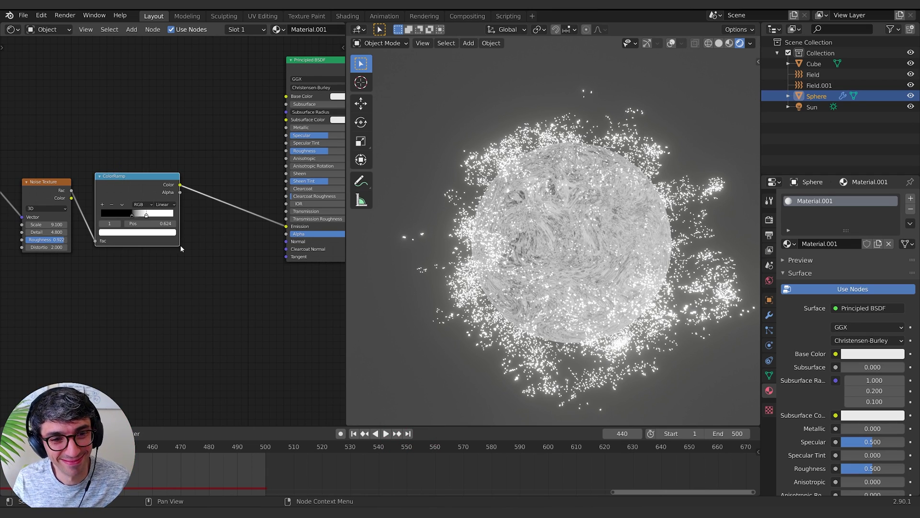
pyautogui.click(161, 233)
pyautogui.click(154, 234)
pyautogui.click(152, 233)
pyautogui.write('5')
pyautogui.press('Return')
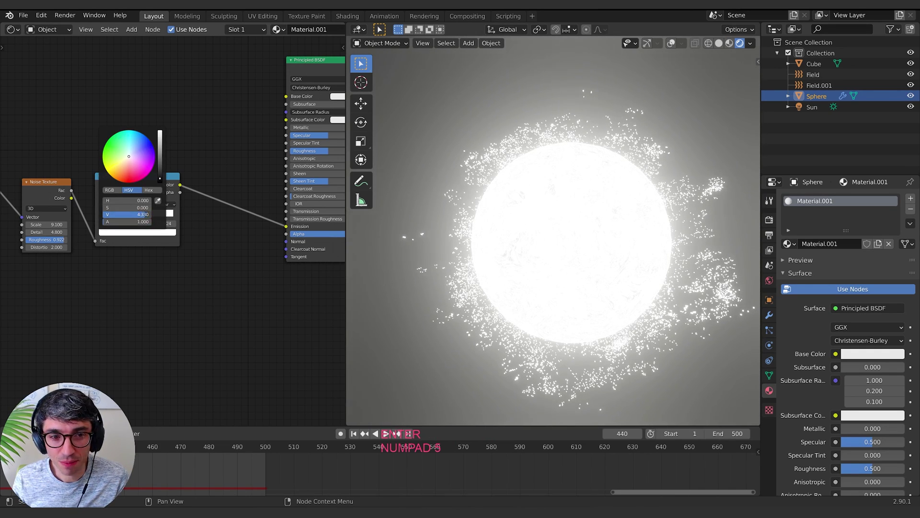
pyautogui.moveTo(143, 214)
pyautogui.mouseDown()
pyautogui.moveTo(121, 214)
pyautogui.moveTo(173, 215)
pyautogui.moveTo(144, 216)
pyautogui.mouseUp()
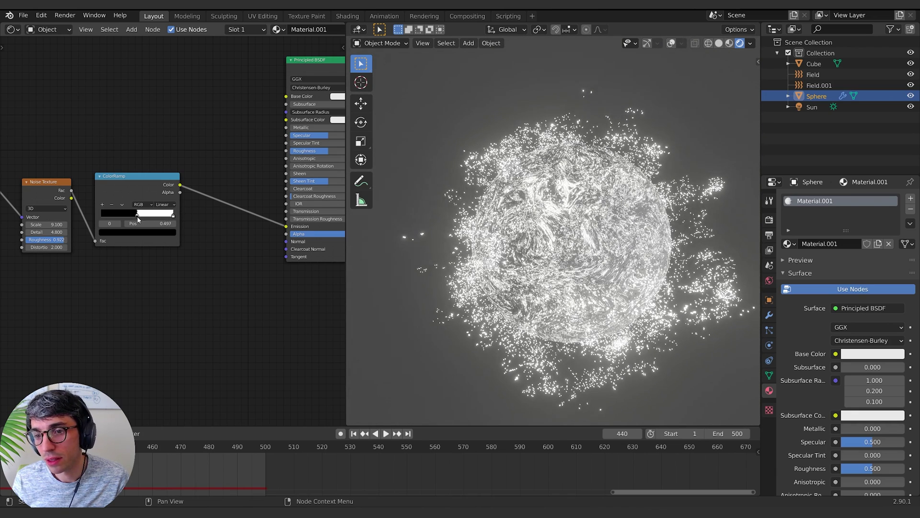
# - Insert a Mapping node between the Texture Coordinate and the Mix node
pyautogui.hotkey('shift', 'a')
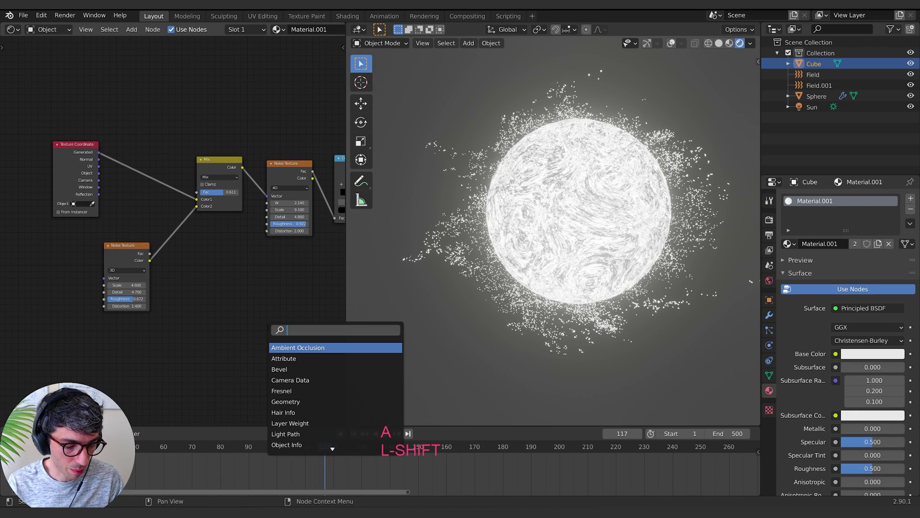
pyautogui.write('mapping')
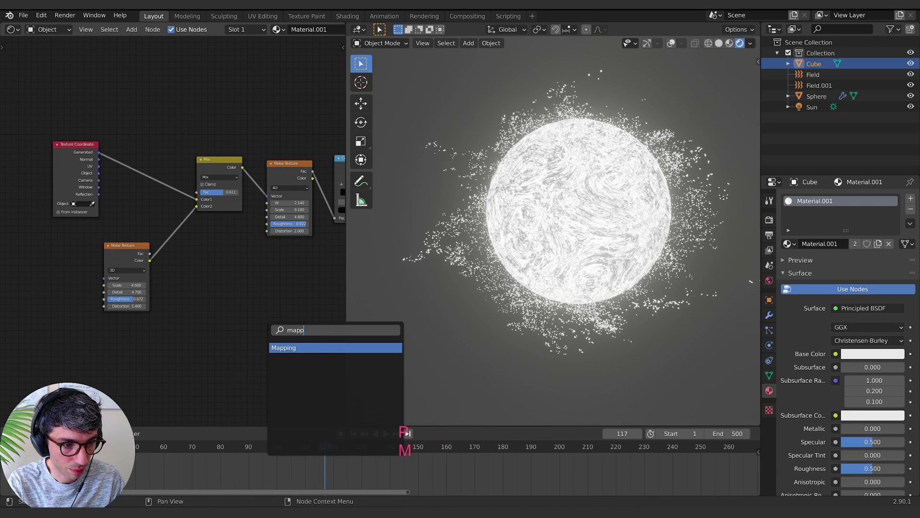
pyautogui.press('Return')
pyautogui.click(125, 105)
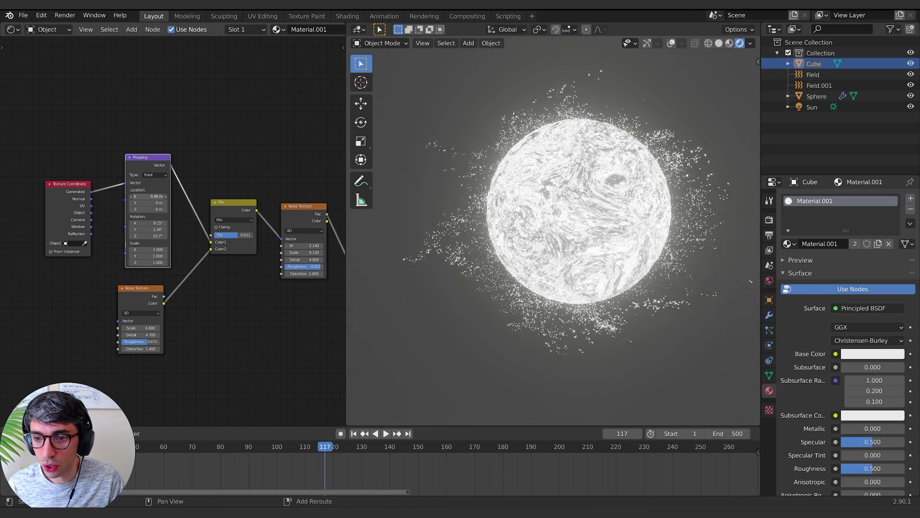
# - Adjust the Mapping node's X location, keyframe the location at frame 117, and open the Graph Editor in place of the timeline
pyautogui.keyDown('shift'); pyautogui.moveTo(147, 196); pyautogui.dragTo(166, 196); pyautogui.keyUp('shift')
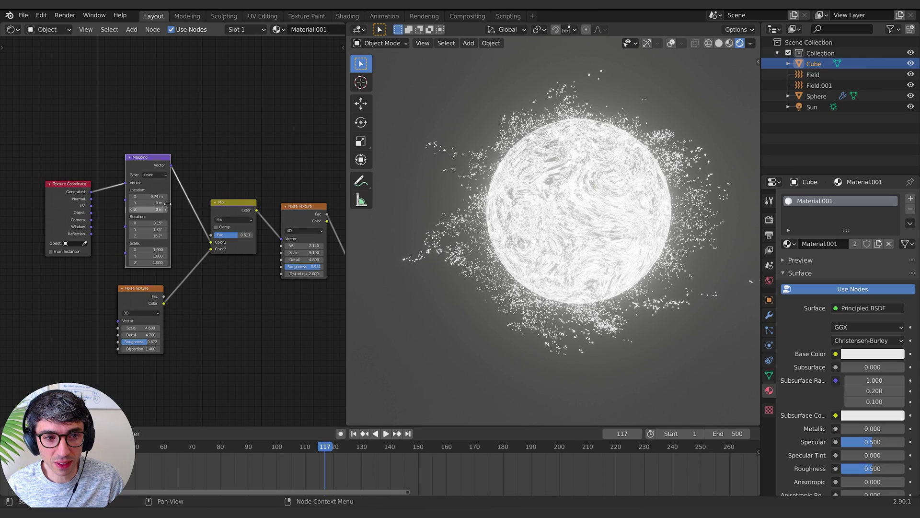
pyautogui.keyDown('shift'); pyautogui.moveTo(144, 196); pyautogui.dragTo(165, 196); pyautogui.keyUp('shift')
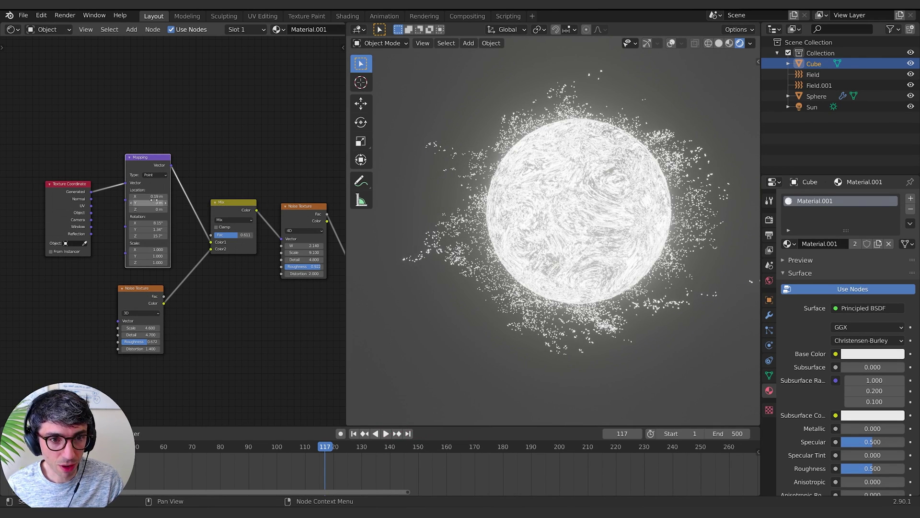
pyautogui.press('i')
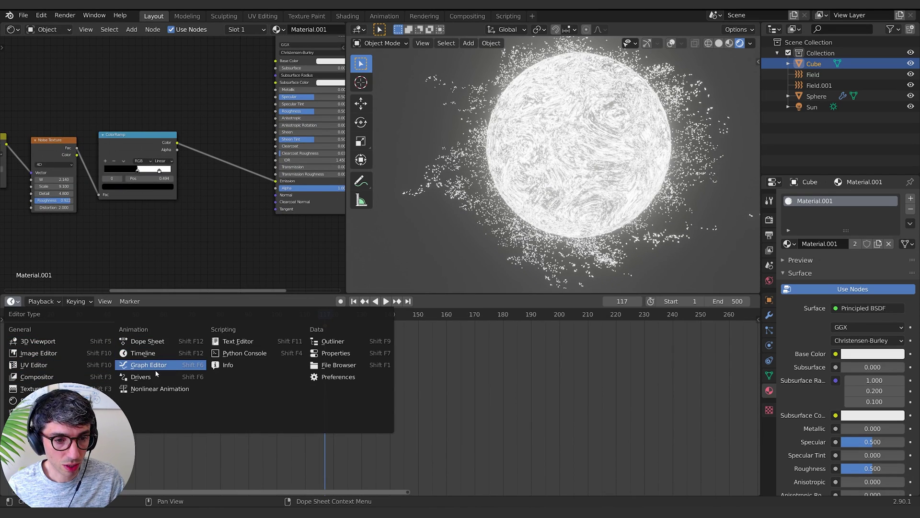
pyautogui.click(157, 367)
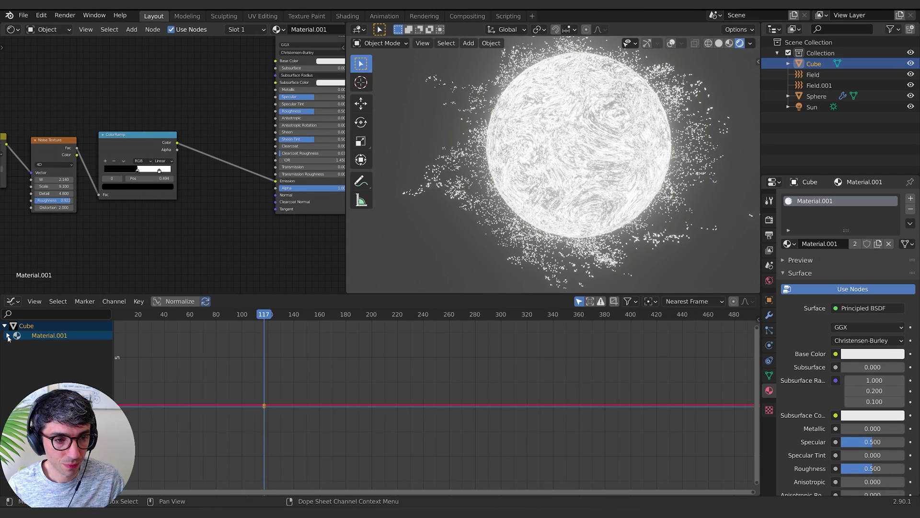
# - Add a Generator modifier to the Mapping node's X location curve in the material's shader node animation channels
pyautogui.click(8, 336)
pyautogui.click(12, 345)
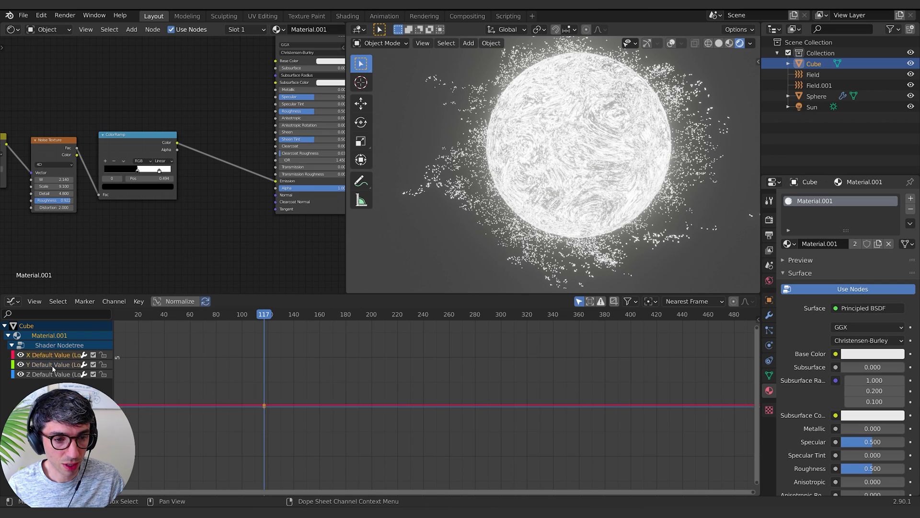
pyautogui.click(53, 366)
pyautogui.press('Home')
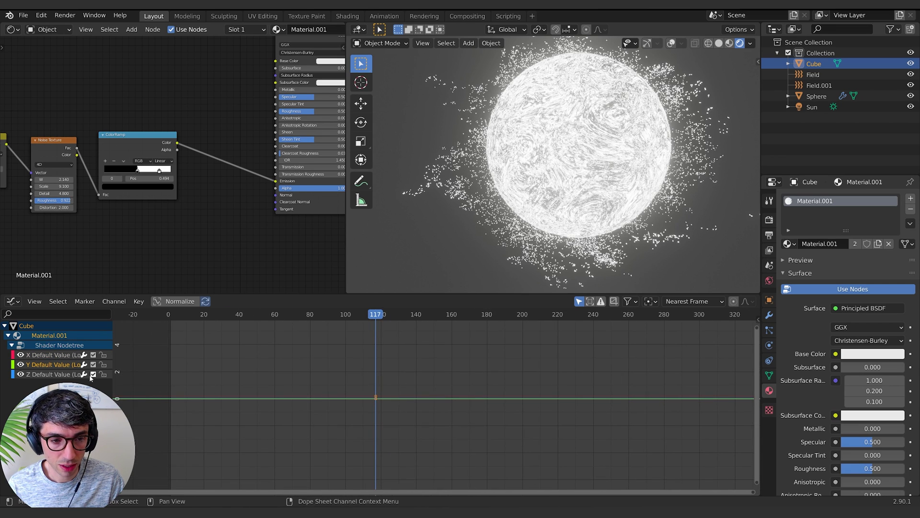
pyautogui.moveTo(66, 243); pyautogui.dragTo(290, 251, button='middle')
pyautogui.click(53, 355)
pyautogui.click(759, 319)
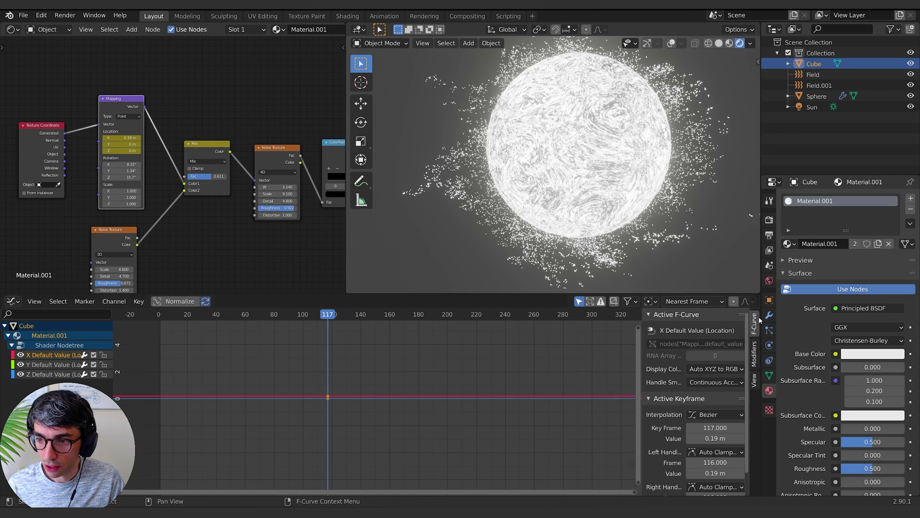
pyautogui.click(755, 356)
pyautogui.click(685, 331)
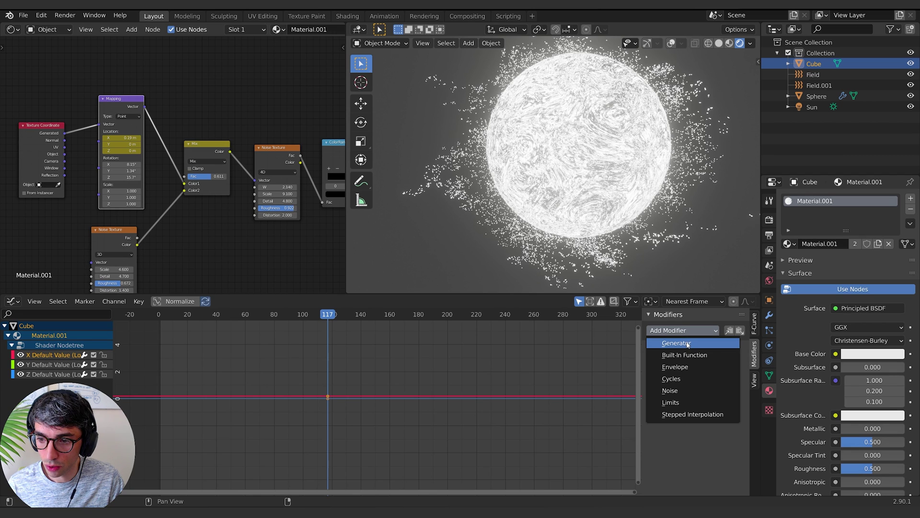
pyautogui.click(687, 344)
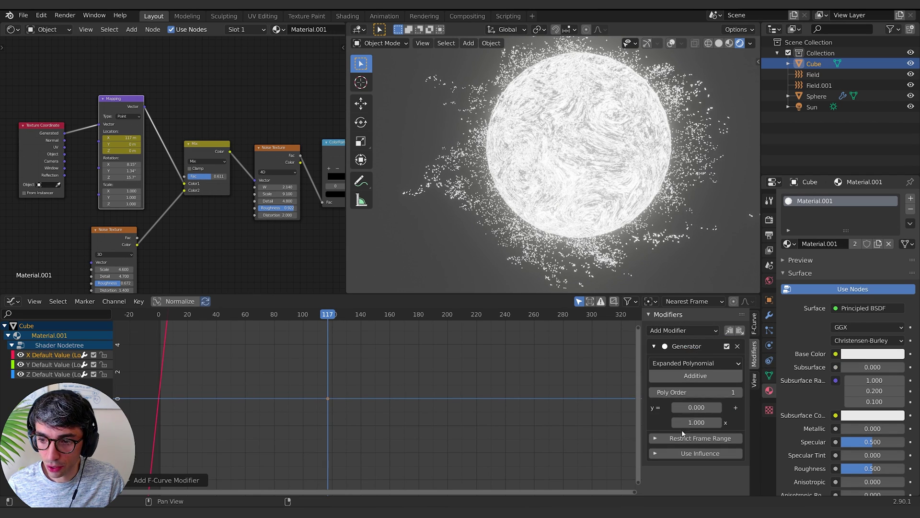
# - Set the Generator modifier's x coefficient to 0.01 and play the animation
pyautogui.moveTo(696, 421)
pyautogui.mouseDown()
pyautogui.moveTo(644, 422)
pyautogui.moveTo(694, 422)
pyautogui.moveTo(686, 422)
pyautogui.mouseUp()
pyautogui.click(700, 422)
pyautogui.write('.1')
pyautogui.press('Return')
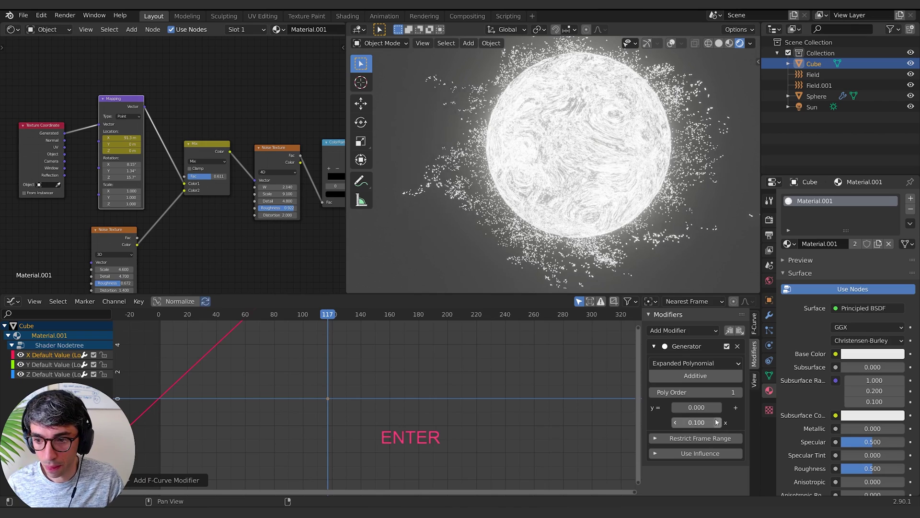
pyautogui.doubleClick(716, 422)
pyautogui.write('0.01')
pyautogui.press('Return')
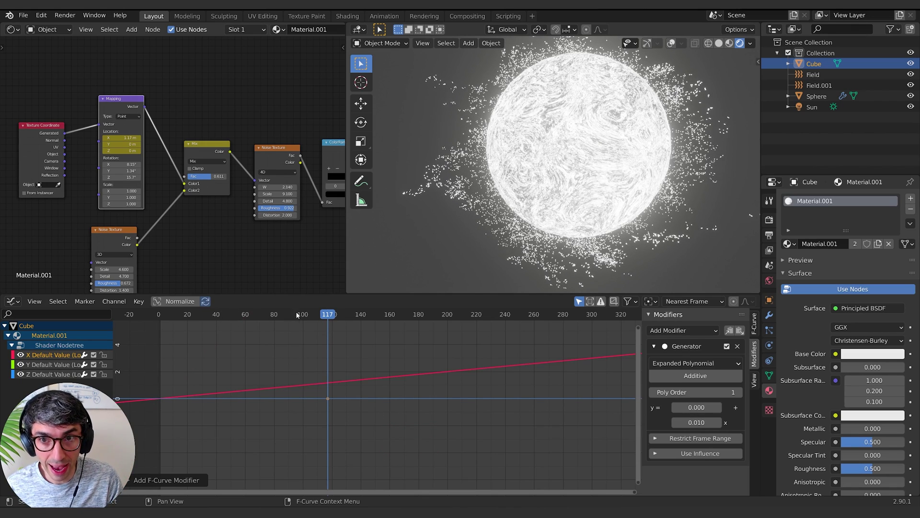
pyautogui.press('space')
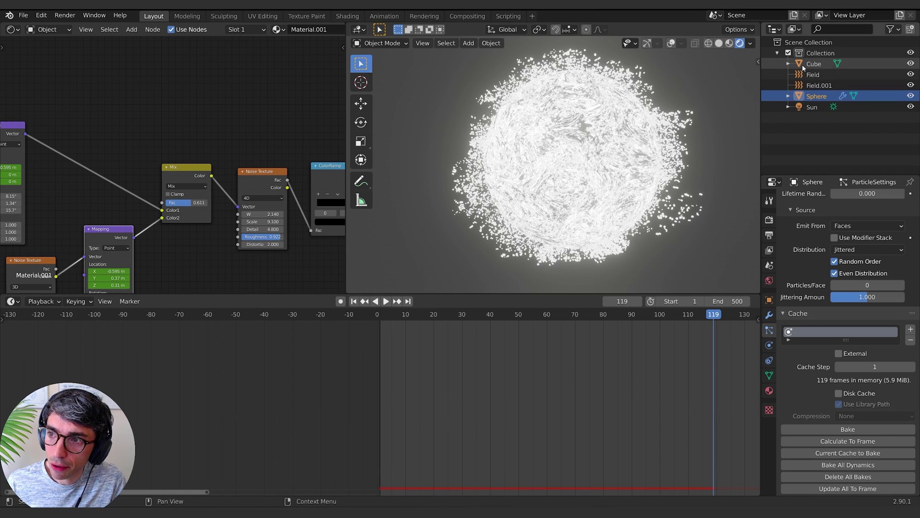
# - Add a new sphere mesh, enter Edit Mode on it, and show the viewport overlays and gizmos
pyautogui.hotkey('shift', 'a')
pyautogui.click(600, 195)
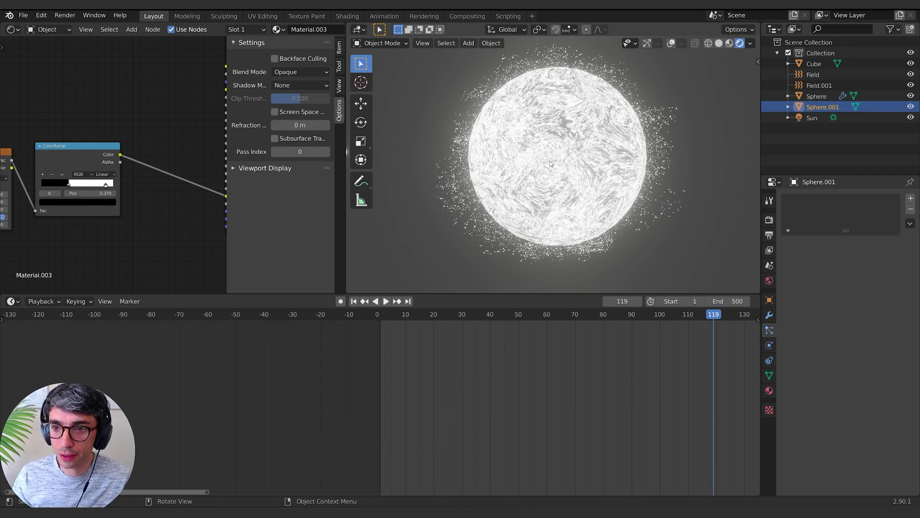
pyautogui.moveTo(550, 164); pyautogui.dragTo(623, 168, button='middle')
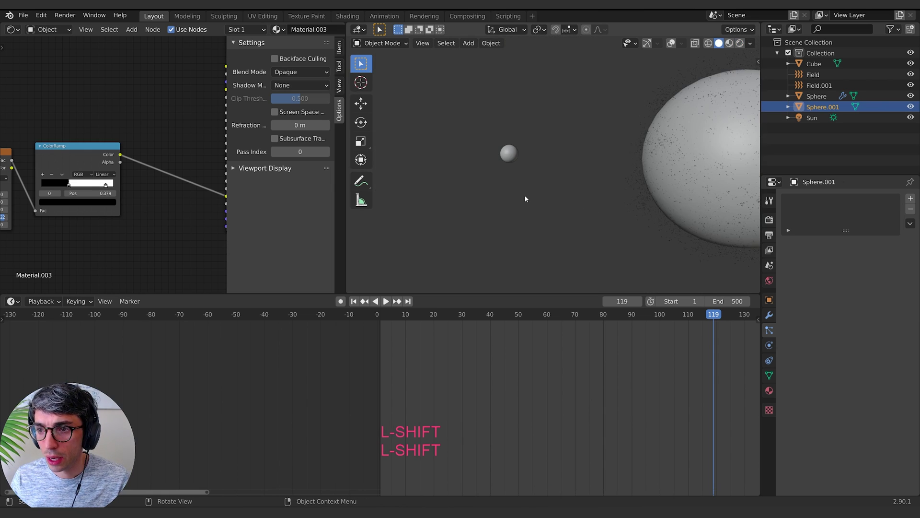
pyautogui.scroll(4, 526, 197)
pyautogui.keyDown('shift'); pyautogui.moveTo(551, 189); pyautogui.dragTo(632, 220, button='middle'); pyautogui.keyUp('shift')
pyautogui.press('Tab')
pyautogui.click(679, 44)
pyautogui.click(654, 44)
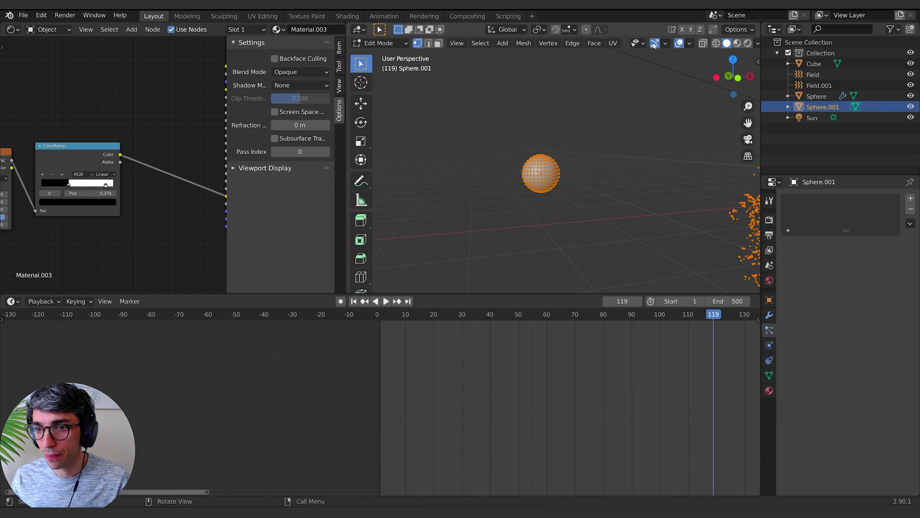
# - Stretch the new small sphere's mesh along the global Z axis to more than three times its height
pyautogui.keyDown('shift'); pyautogui.moveTo(591, 177); pyautogui.dragTo(515, 174, button='middle'); pyautogui.keyUp('shift')
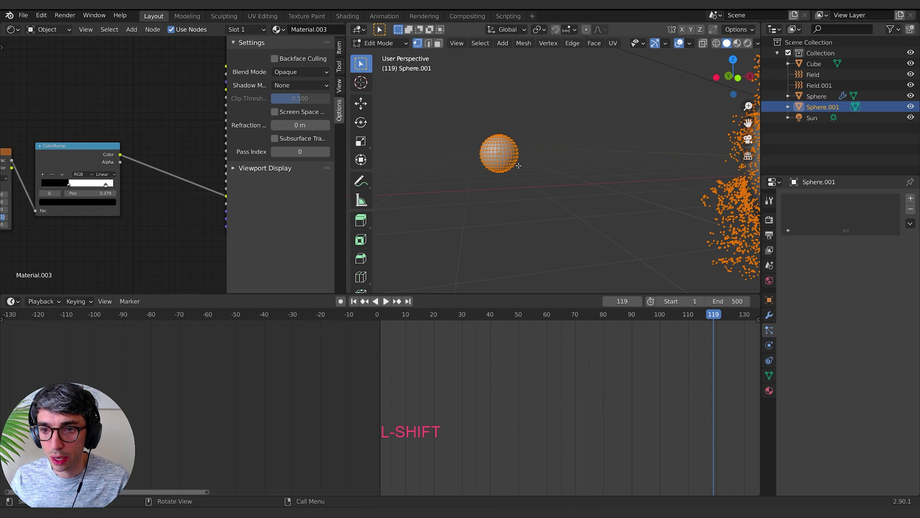
pyautogui.press('s')
pyautogui.press('z')
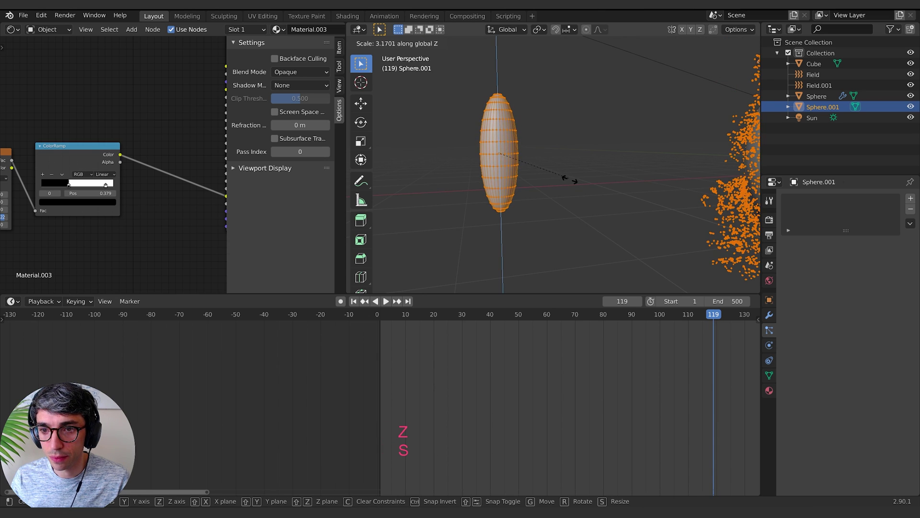
pyautogui.click(588, 185)
pyautogui.keyDown('shift'); pyautogui.moveTo(606, 185); pyautogui.dragTo(397, 161, button='middle'); pyautogui.keyUp('shift')
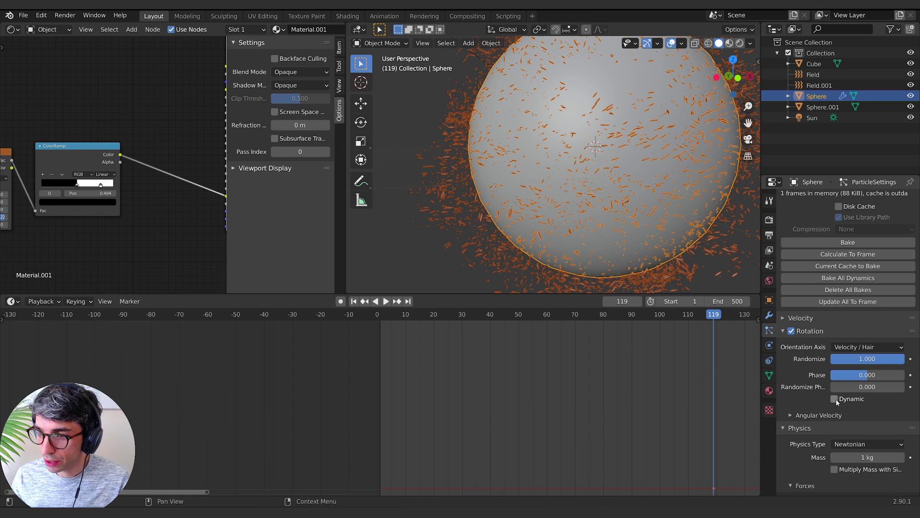
# - Make the emitter's particle rotation dynamic with Randomize set to 0, and bake the particle simulation
pyautogui.click(835, 399)
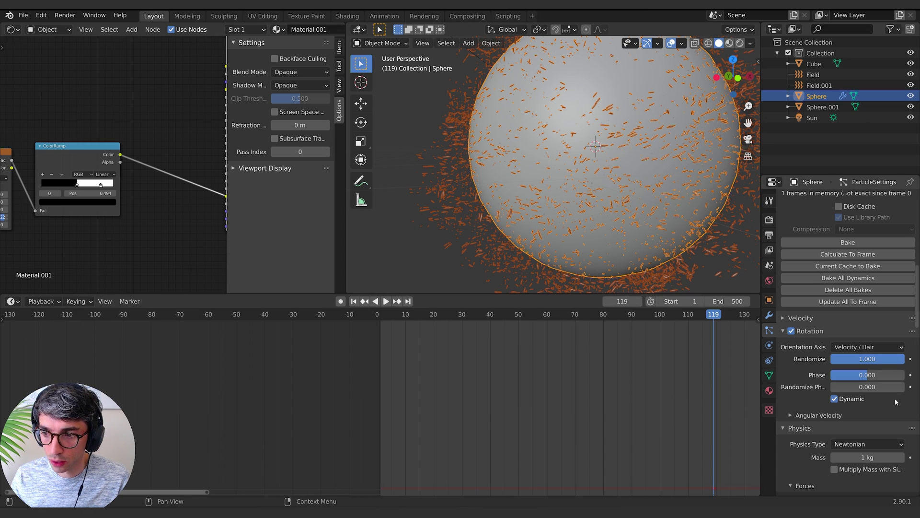
pyautogui.click(878, 358)
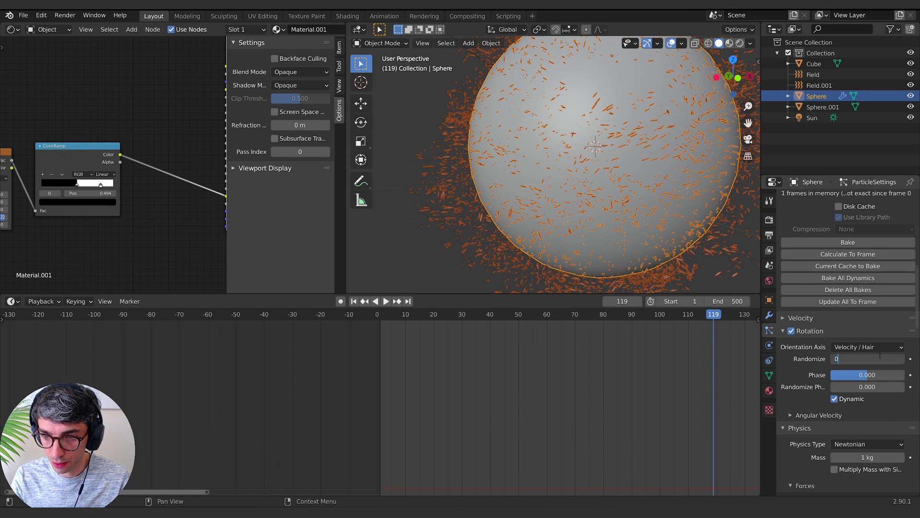
pyautogui.write('0')
pyautogui.press('Return')
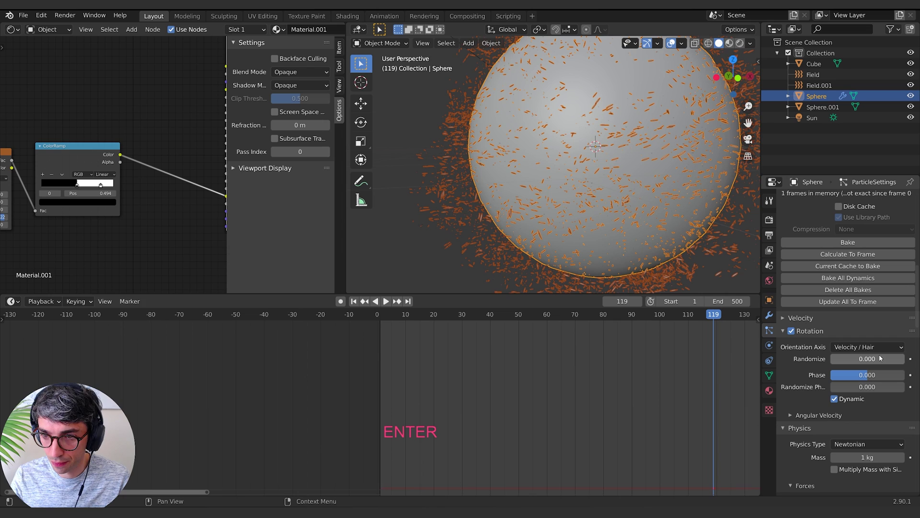
pyautogui.click(843, 243)
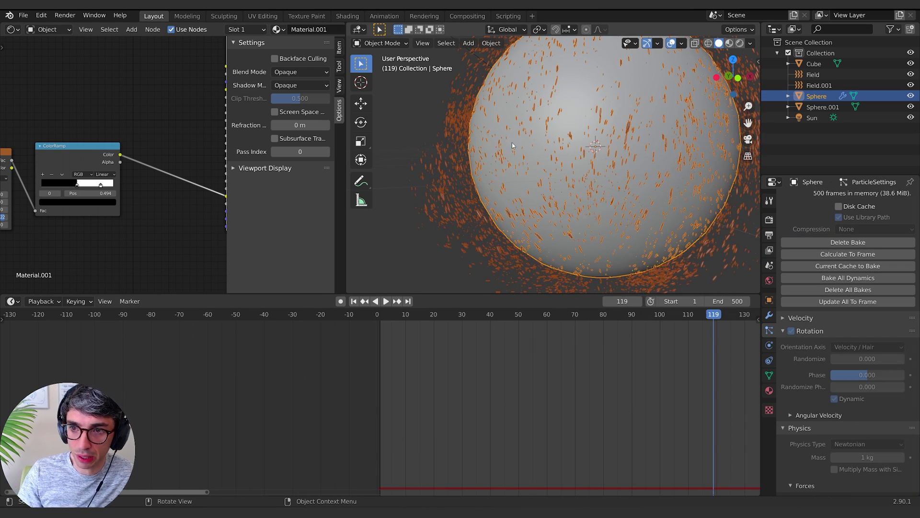
# - Step through the frames around 119 to 132 to examine how the elongated particles orient themselves around the sphere
pyautogui.scroll(2, 625, 183)
pyautogui.keyDown('shift'); pyautogui.moveTo(637, 148); pyautogui.dragTo(571, 171, button='middle'); pyautogui.keyUp('shift')
pyautogui.scroll(-5, 572, 183)
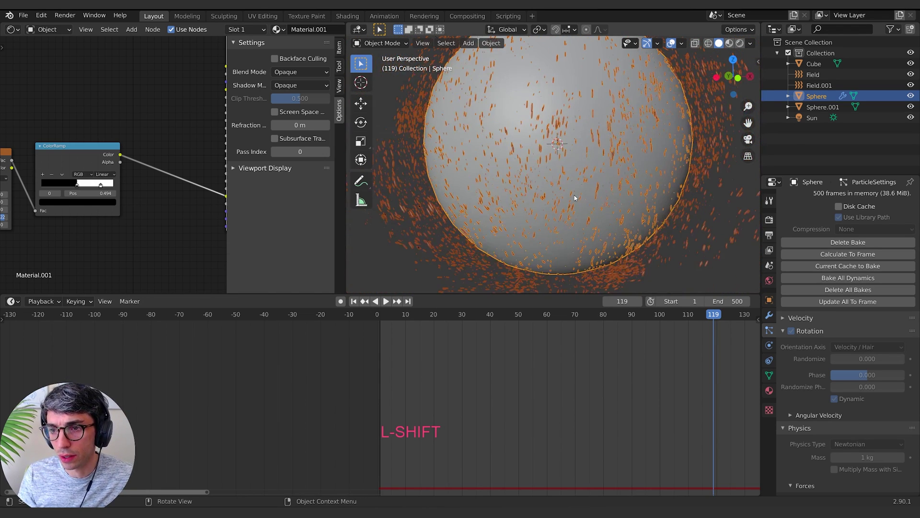
pyautogui.press('Right')
pyautogui.press('Right')
pyautogui.press('Right')
pyautogui.press('Right')
pyautogui.press('Right')
pyautogui.press('Right')
pyautogui.press('Right')
pyautogui.press('Right')
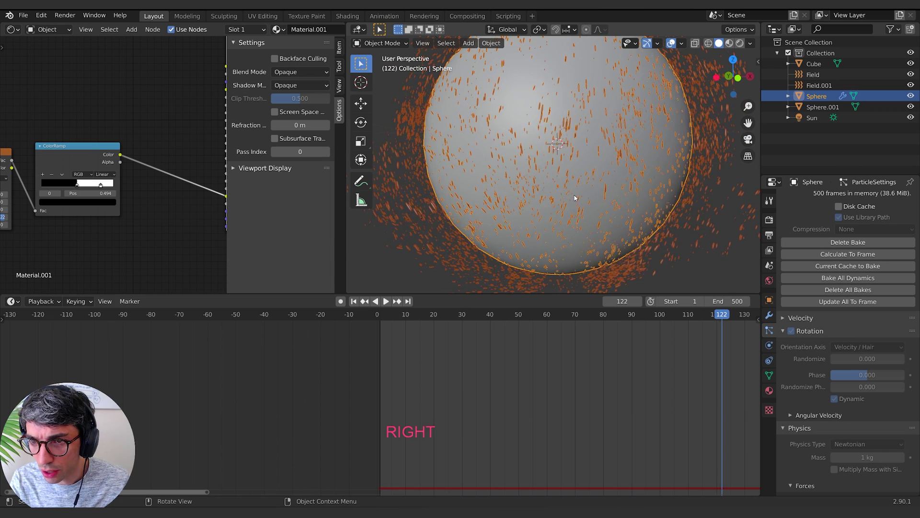
pyautogui.press('Right')
pyautogui.press('Right')
pyautogui.press('Right')
pyautogui.press('Right')
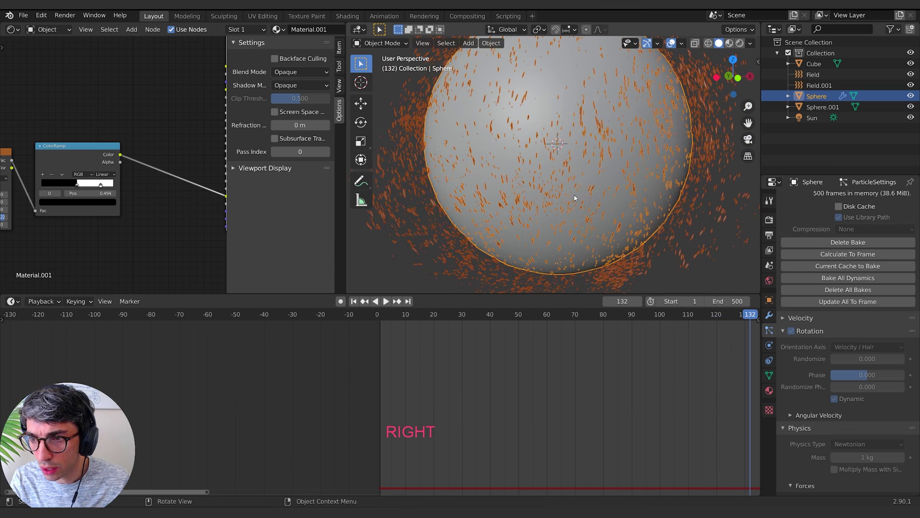
pyautogui.press('Left')
pyautogui.press('Left')
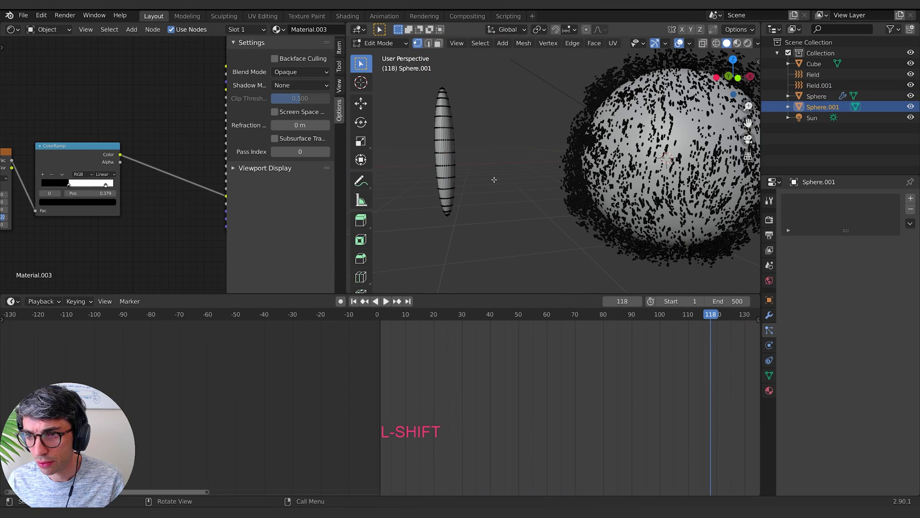
# - Rotate the elongated particle mesh 90 degrees about the global X axis in Edit Mode
pyautogui.press('Tab')
pyautogui.press('a')
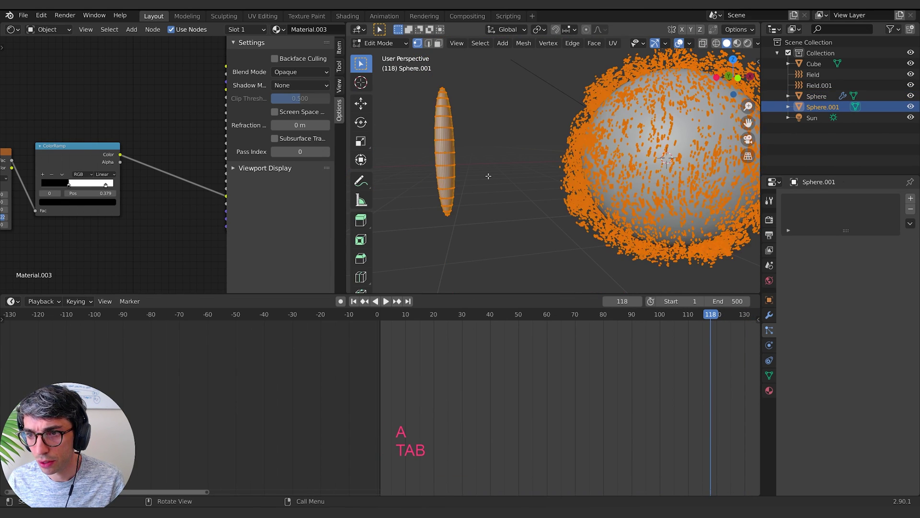
pyautogui.press('r')
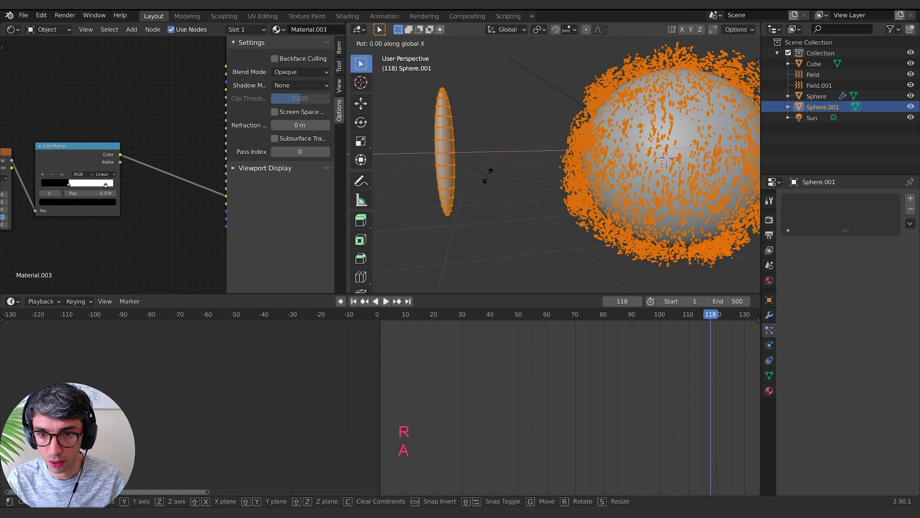
pyautogui.press('x')
pyautogui.press('KP_9')
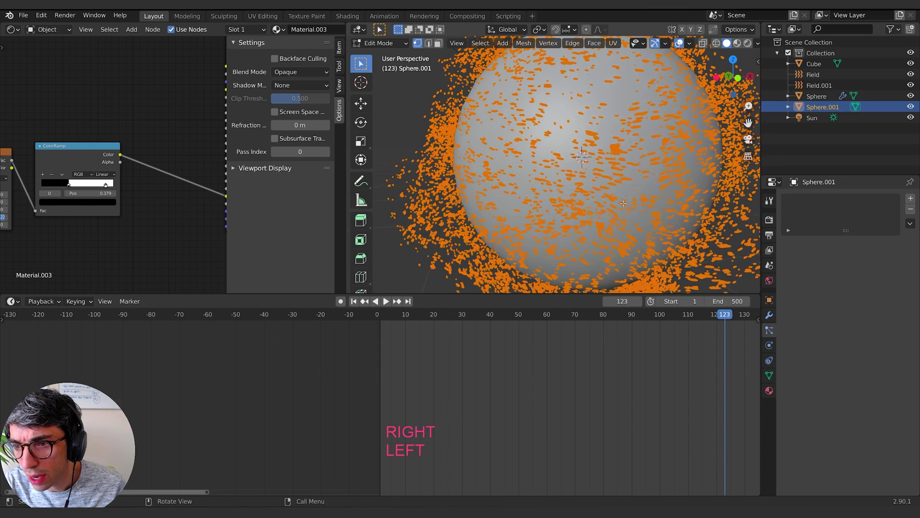
# - Step forward through the frames up to 156 and play the animation to examine the rotated particles' orientation
pyautogui.press('Right')
pyautogui.press('Right')
pyautogui.press('Right')
pyautogui.press('Right')
pyautogui.press('Right')
pyautogui.press('Right')
pyautogui.press('Right')
pyautogui.press('Right')
pyautogui.press('Right')
pyautogui.press('Right')
pyautogui.press('Right')
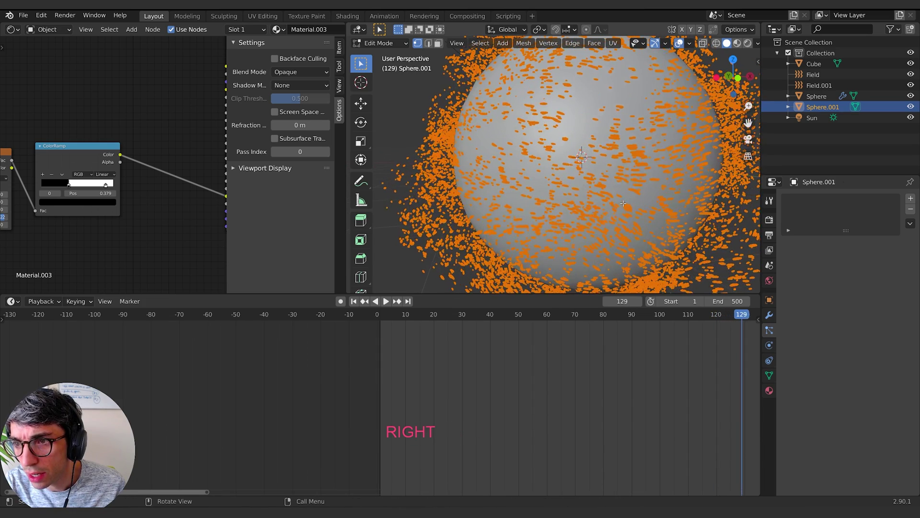
pyautogui.press('Right')
pyautogui.press('Right')
pyautogui.press('Right')
pyautogui.press('Right')
pyautogui.press('Right')
pyautogui.press('Right')
pyautogui.press('Right')
pyautogui.press('Right')
pyautogui.press('Right')
pyautogui.press('Right')
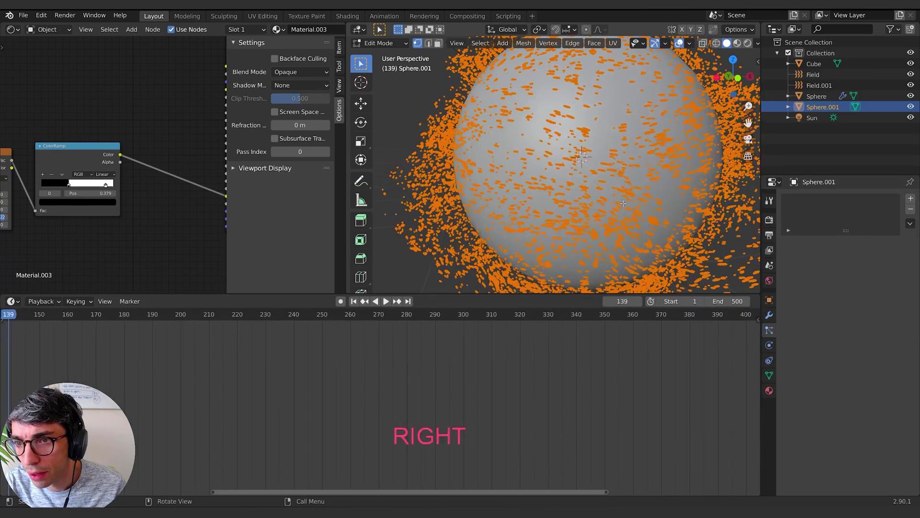
pyautogui.press('Right')
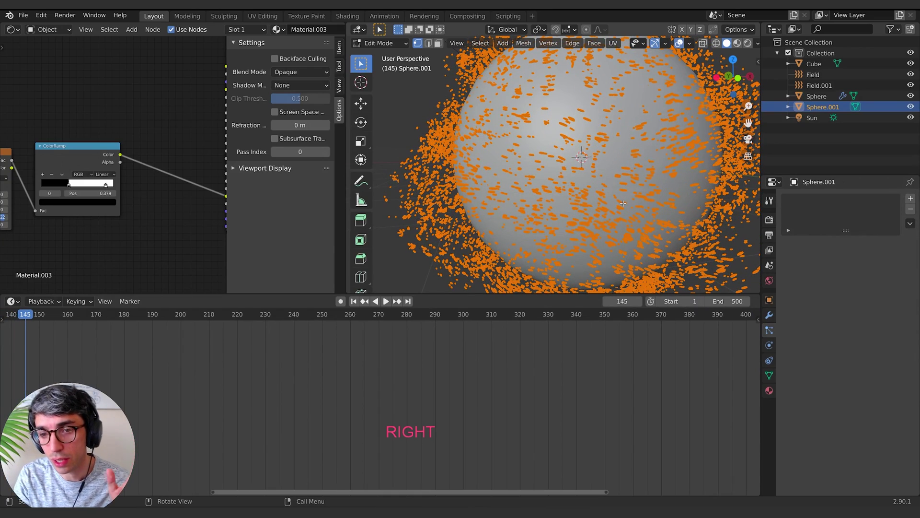
pyautogui.press('Right')
pyautogui.press('Right')
pyautogui.press('Right')
pyautogui.press('Right')
pyautogui.press('Right')
pyautogui.press('Right')
pyautogui.press('Right')
pyautogui.press('Right')
pyautogui.press('Right')
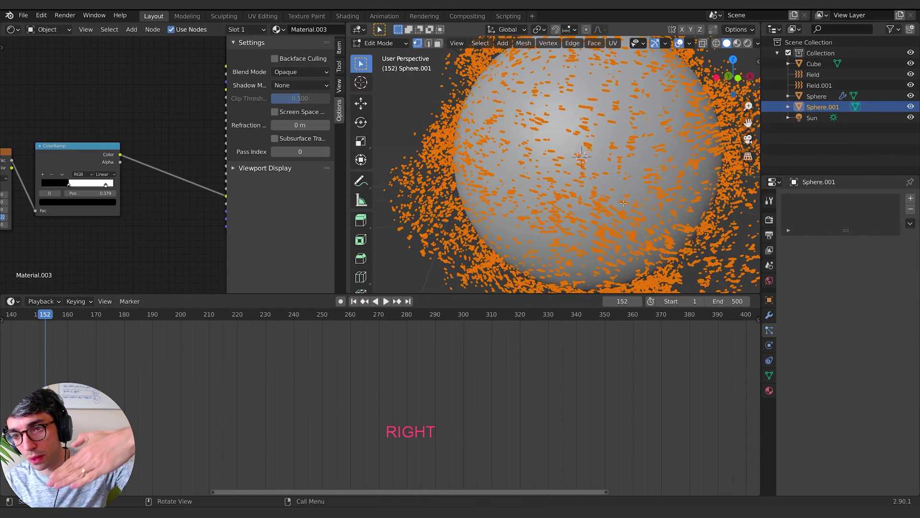
pyautogui.press('Right')
pyautogui.press('Right')
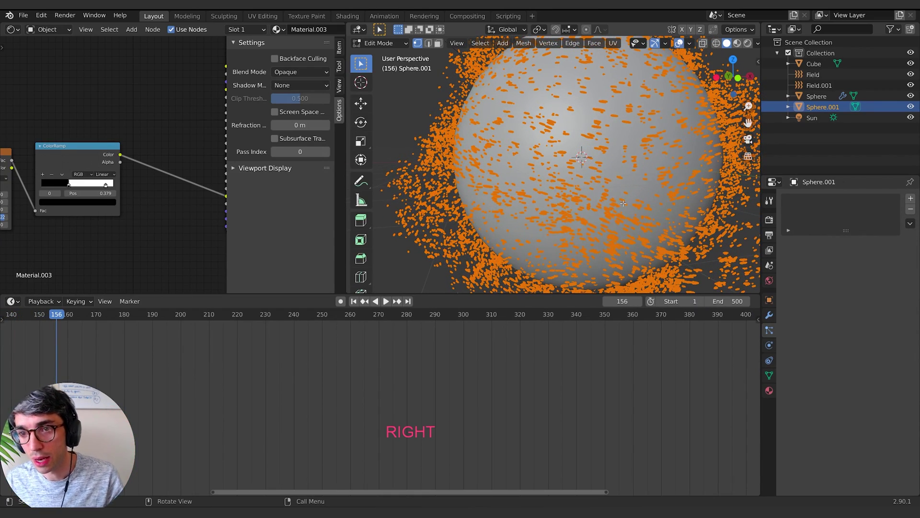
pyautogui.press('space')
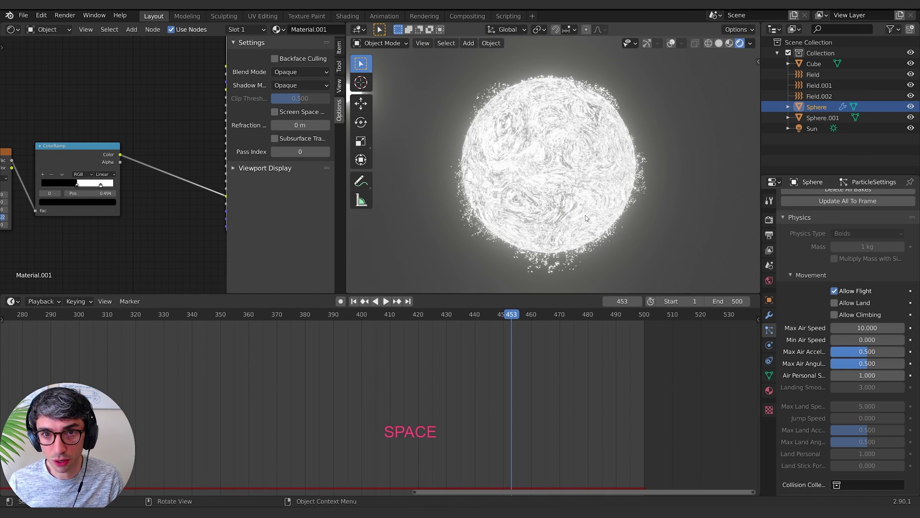
# - Set the World background colour to black
pyautogui.click(770, 280)
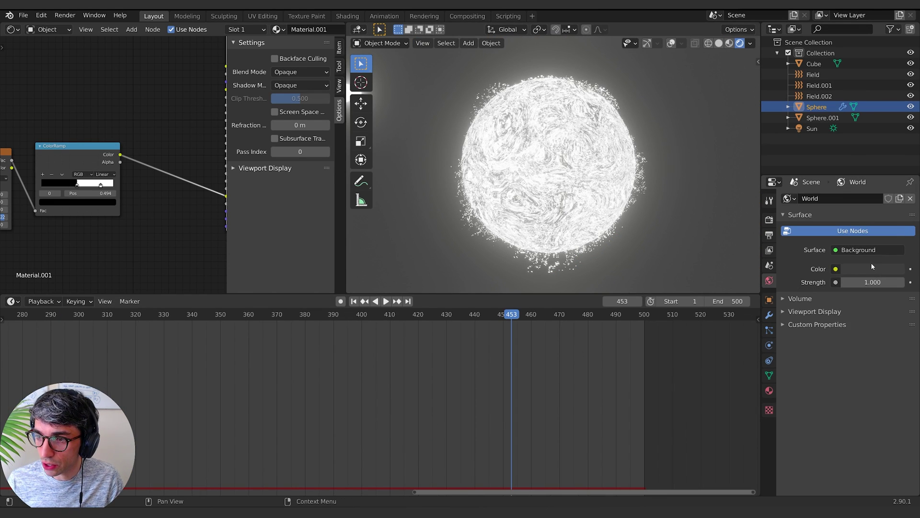
pyautogui.click(873, 269)
pyautogui.moveTo(894, 181); pyautogui.dragTo(896, 197)
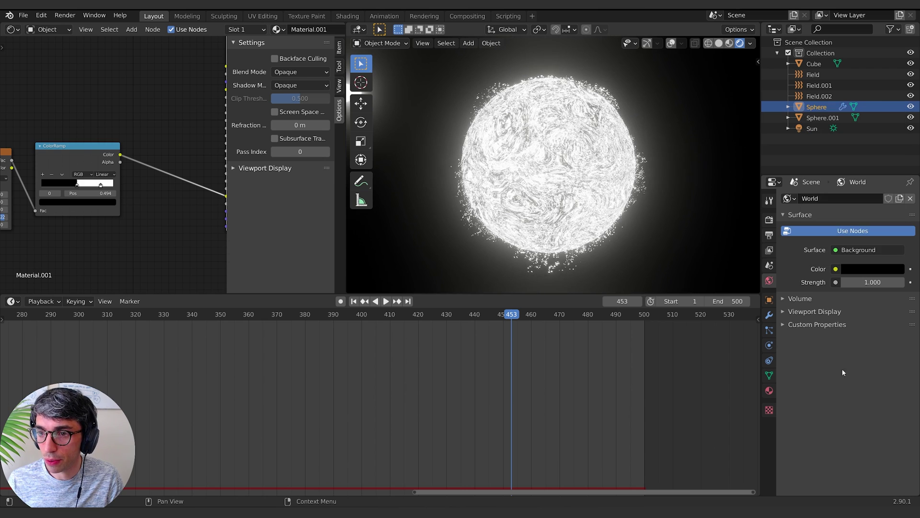
# - Switch the shader node editor to the World shader and add a Noise Texture node
pyautogui.click(9, 30)
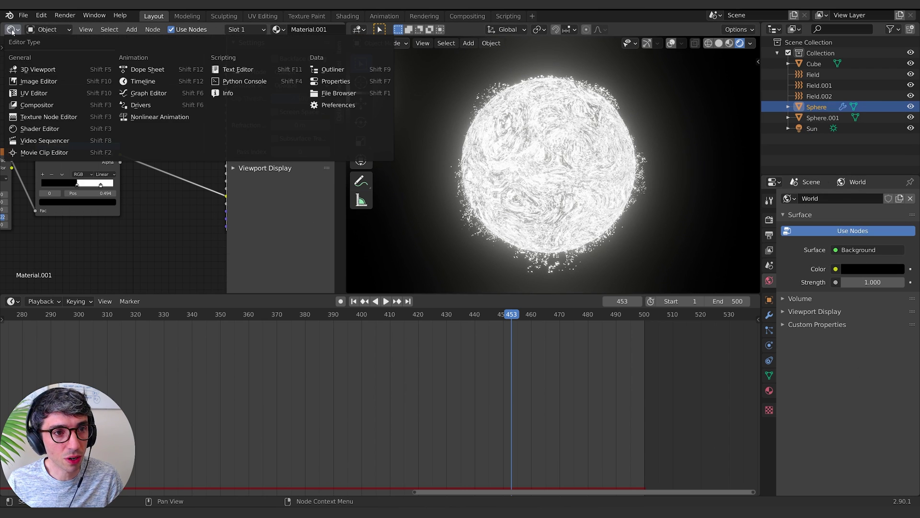
pyautogui.click(48, 29)
pyautogui.click(44, 57)
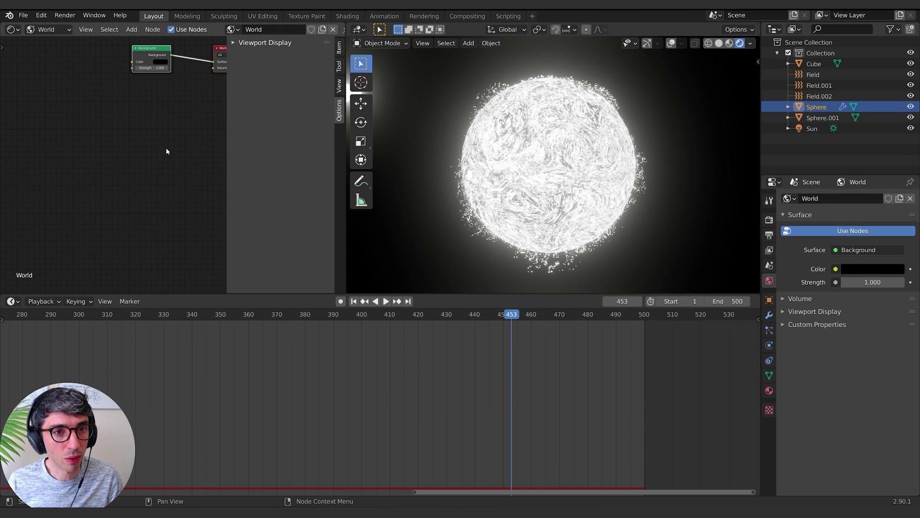
pyautogui.moveTo(226, 149); pyautogui.dragTo(326, 149)
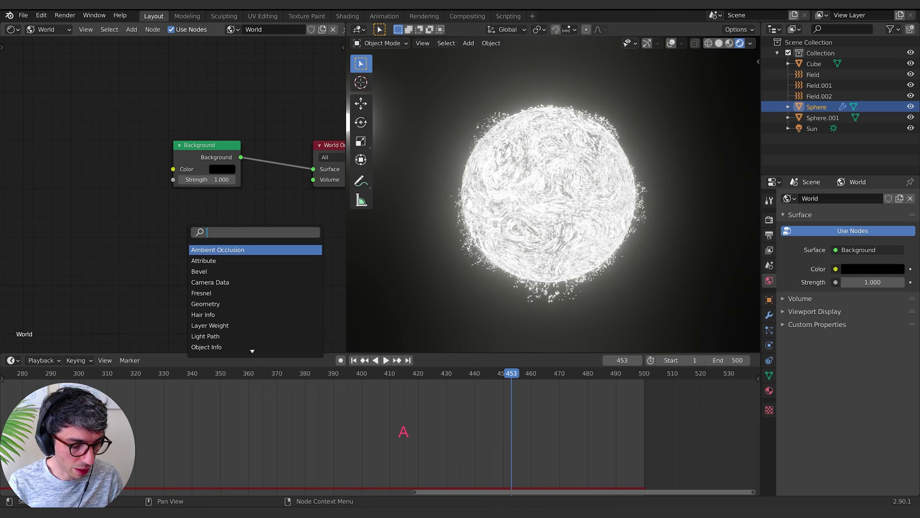
pyautogui.write('noise')
pyautogui.press('Return')
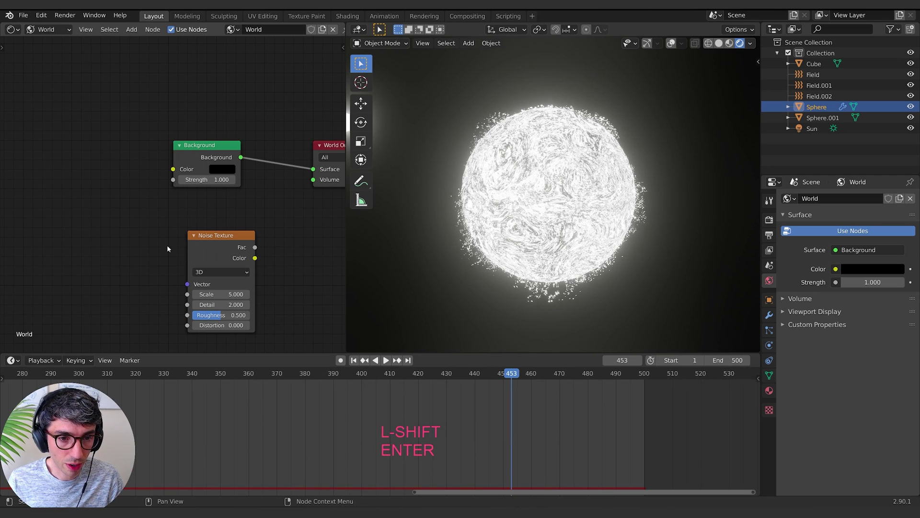
# - Add a ColorRamp node to the World shader
pyautogui.hotkey('shift', 'a')
pyautogui.click(167, 246)
pyautogui.write('colo')
pyautogui.press('Down')
pyautogui.press('Return')
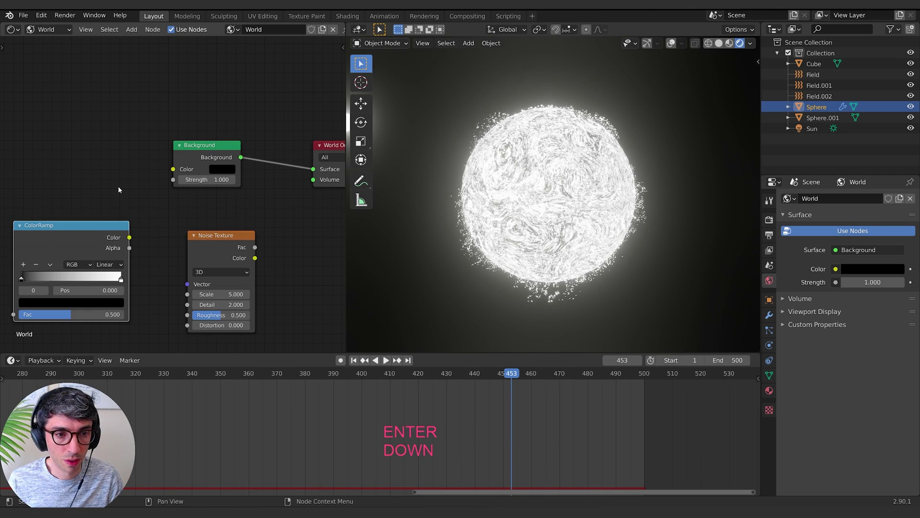
# - Add an Emission node fed by the Noise Texture through the ColorRamp, and connect it to the World Output's Surface
pyautogui.hotkey('shift', 'a')
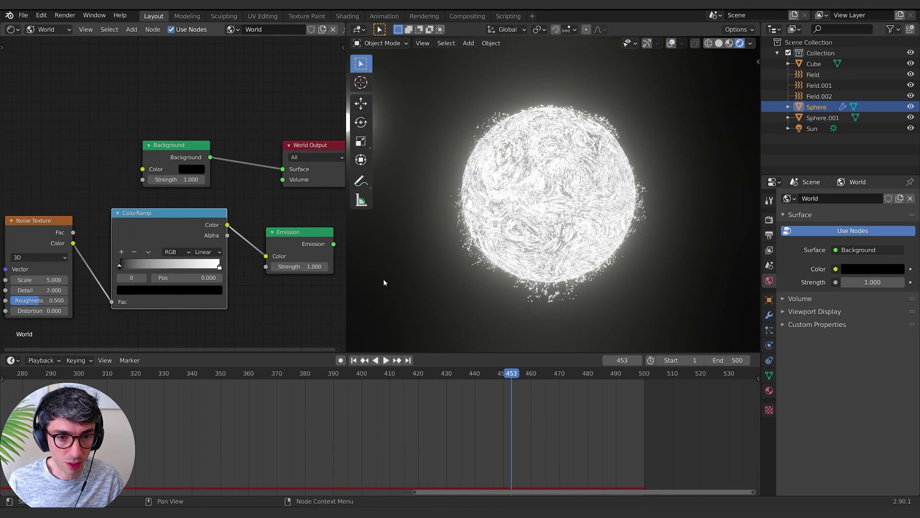
pyautogui.moveTo(344, 253); pyautogui.dragTo(267, 264, button='middle')
pyautogui.moveTo(258, 256); pyautogui.dragTo(207, 180)
pyautogui.moveTo(207, 181); pyautogui.dragTo(325, 126, button='middle')
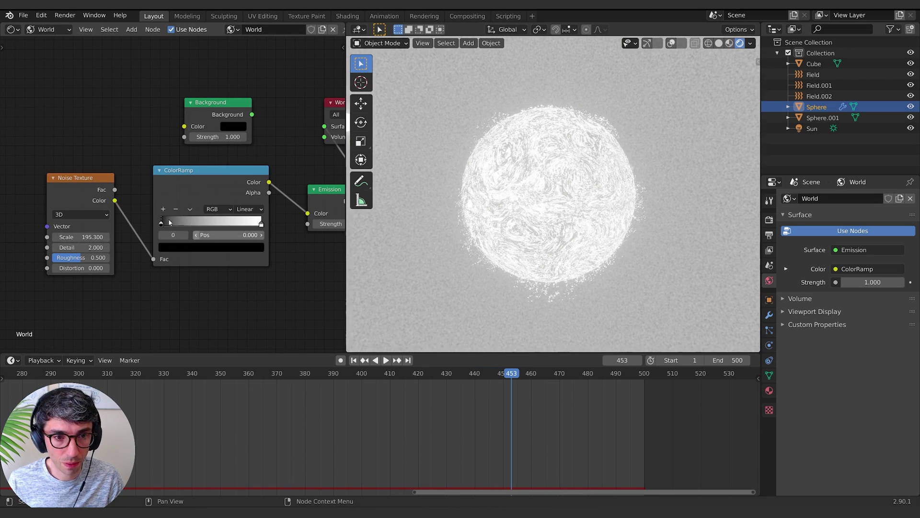
# - Reduce the World noise to sparse stars with the black ramp stop at 0.691, noise scale 600 and emission strength 91.9
pyautogui.moveTo(174, 225); pyautogui.dragTo(233, 226)
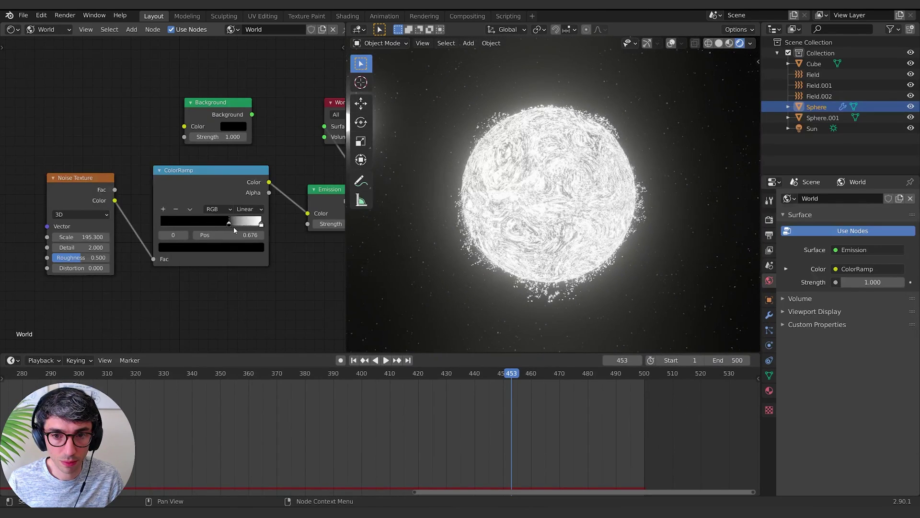
pyautogui.click(261, 223)
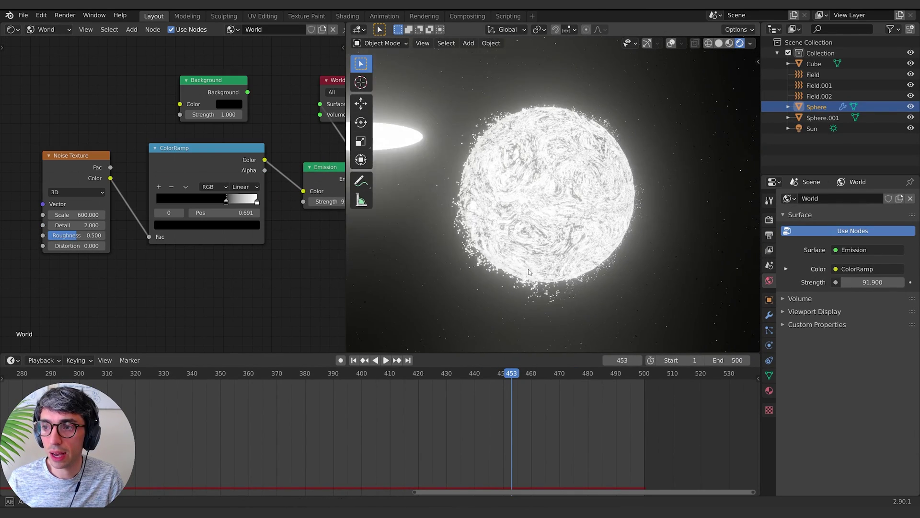
# - Move Sphere.001 into a new collection, Collection 2, and exclude that collection from the view layer
pyautogui.click(468, 128)
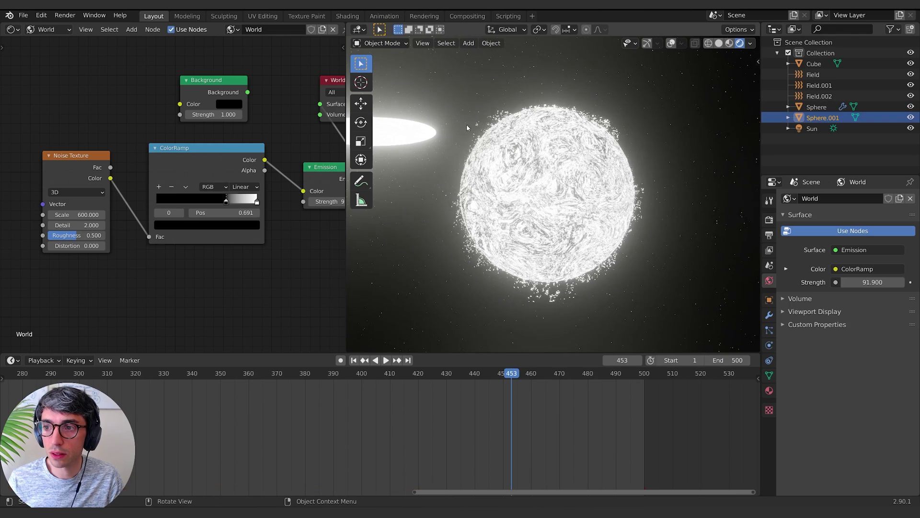
pyautogui.click(911, 29)
pyautogui.moveTo(822, 117); pyautogui.dragTo(820, 139)
pyautogui.click(778, 128)
pyautogui.click(788, 128)
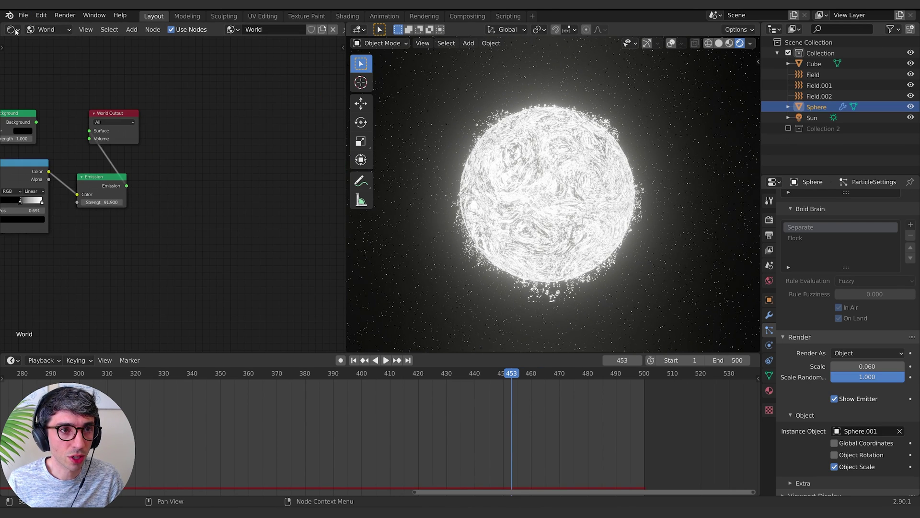
# - Switch the shader editor to the emitter sphere's object material and recolour its emission ColorRamp's white stop to cyan
pyautogui.click(48, 29)
pyautogui.click(57, 44)
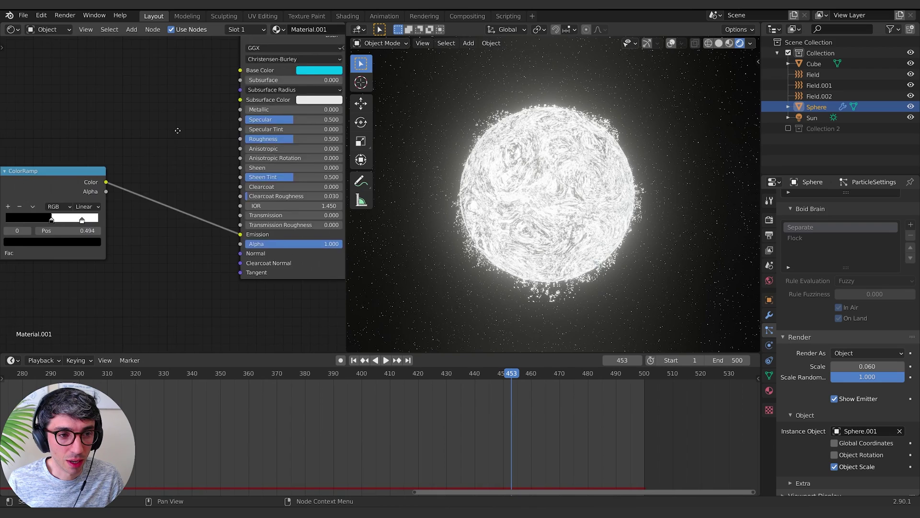
pyautogui.moveTo(179, 130); pyautogui.dragTo(245, 133, button='middle')
pyautogui.click(147, 223)
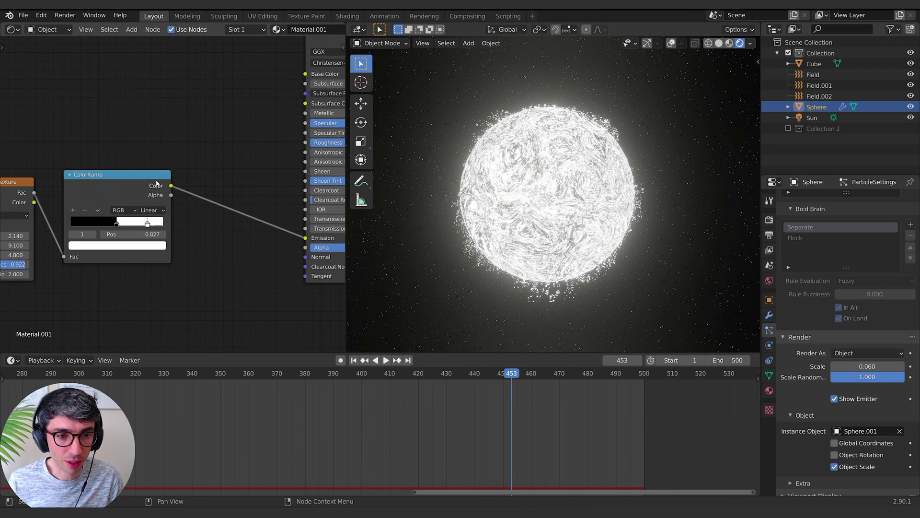
pyautogui.click(117, 245)
pyautogui.click(114, 124)
# - Add a stop to the sphere's ColorRamp and arrange black at 0.482, cyan just beyond it and white at the end
pyautogui.moveTo(119, 226); pyautogui.dragTo(144, 207, button='middle')
pyautogui.click(143, 207)
pyautogui.click(99, 192)
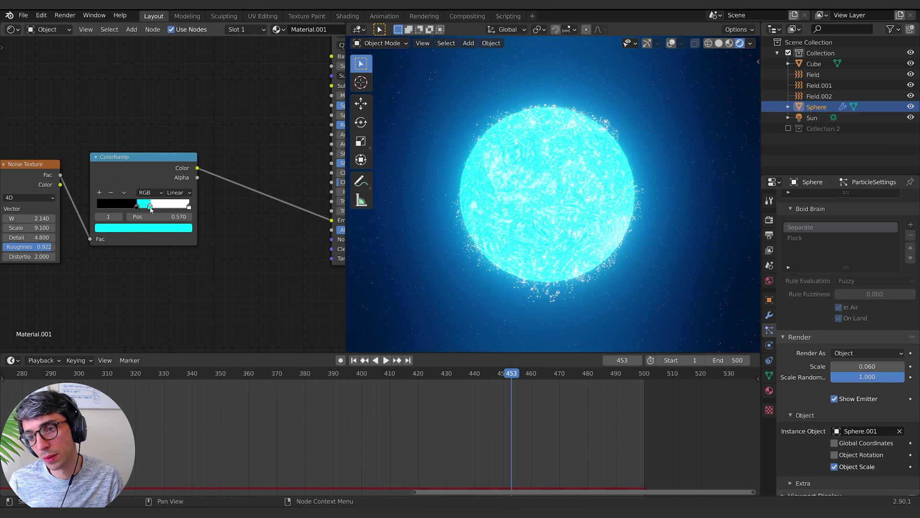
pyautogui.moveTo(152, 209); pyautogui.dragTo(149, 208)
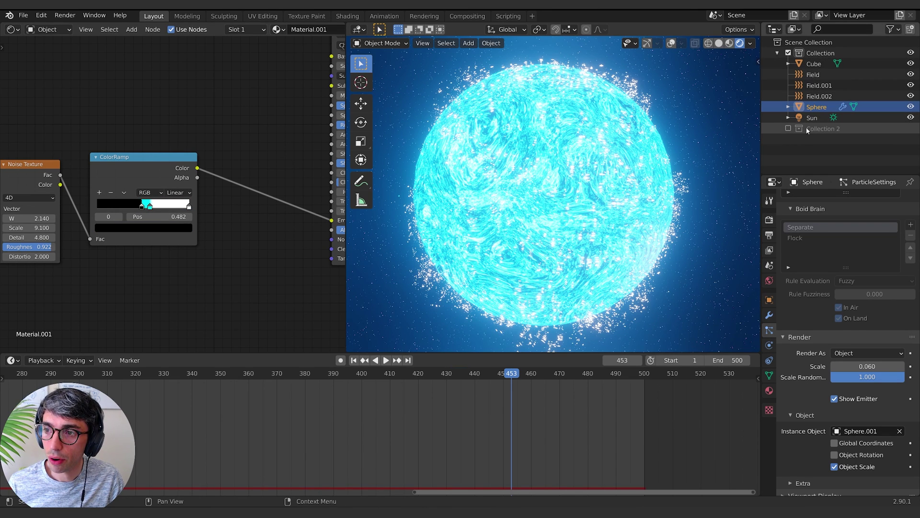
# - Re-enable Collection 2 and tint the white stop of the Sphere.001 material's ColorRamp light cyan
pyautogui.click(788, 128)
pyautogui.click(824, 140)
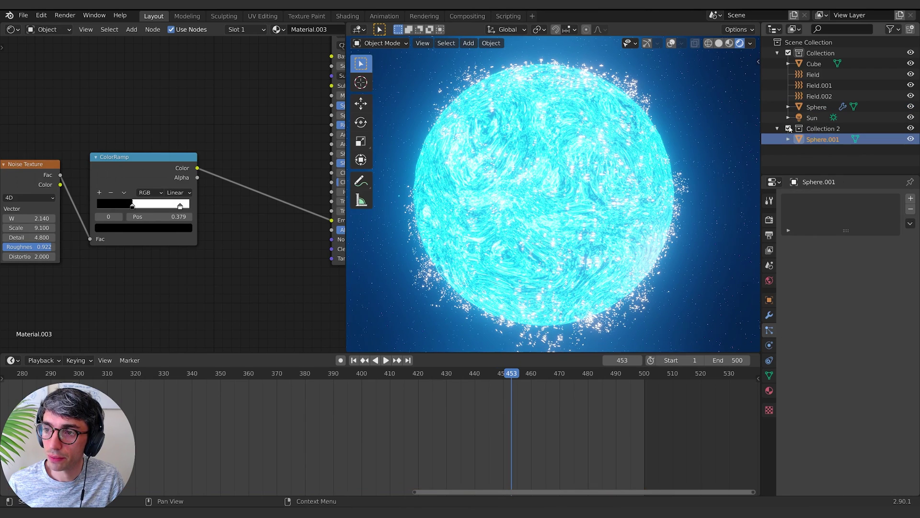
pyautogui.click(177, 204)
pyautogui.click(175, 218)
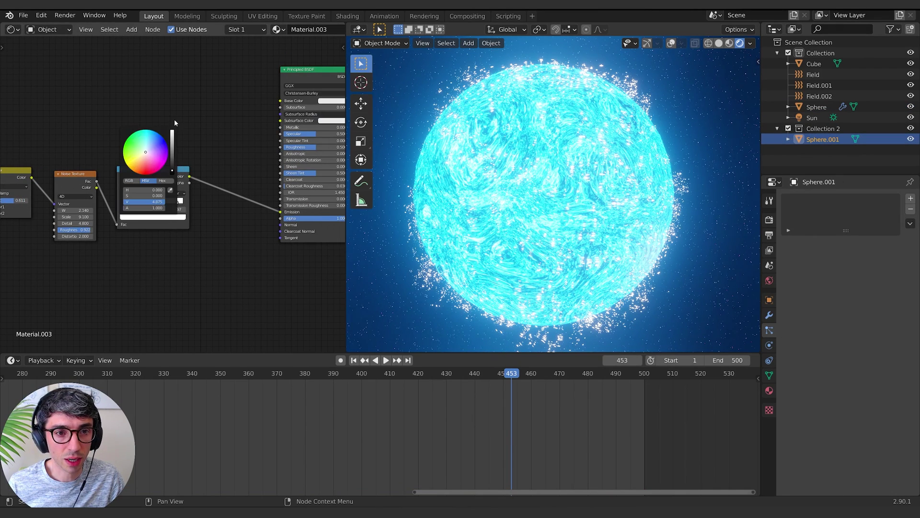
pyautogui.click(148, 132)
pyautogui.moveTo(148, 131); pyautogui.dragTo(146, 149)
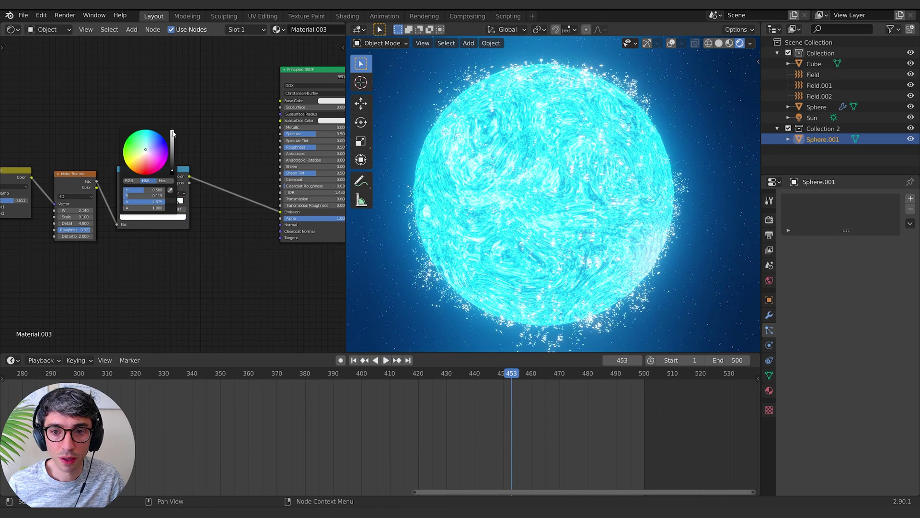
pyautogui.click(149, 133)
# - Insert a MixRGB node between the ColorRamp and the Principled BSDF's Emission input in the Sphere.001 material
pyautogui.moveTo(231, 256); pyautogui.dragTo(206, 273, button='middle')
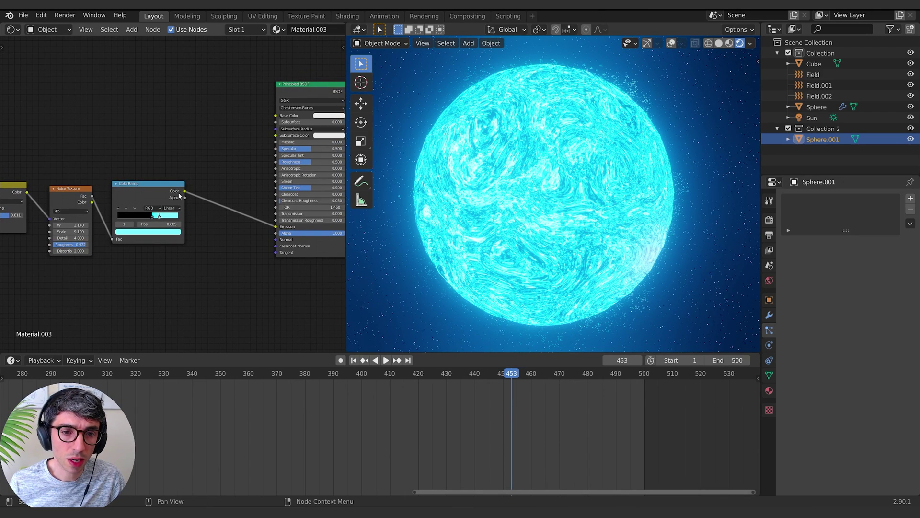
pyautogui.hotkey('shift', 'a')
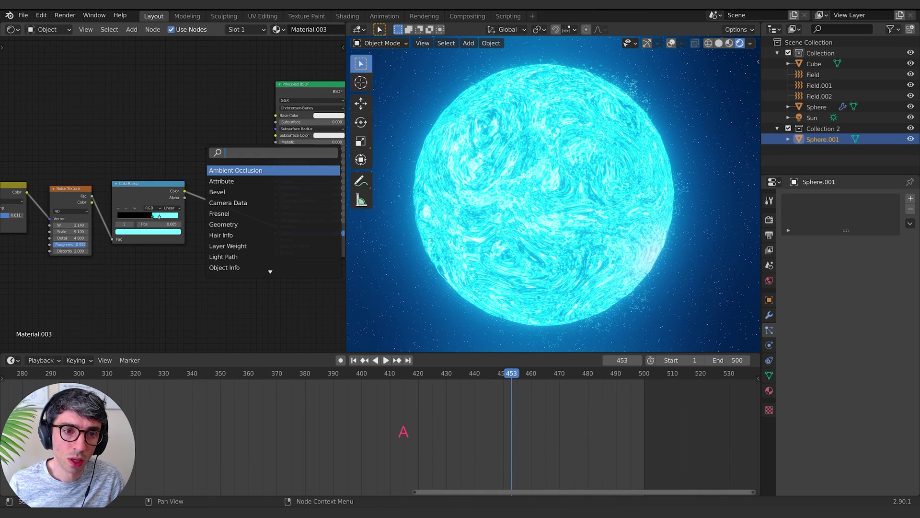
pyautogui.write('mix')
pyautogui.press('Down')
pyautogui.press('Return')
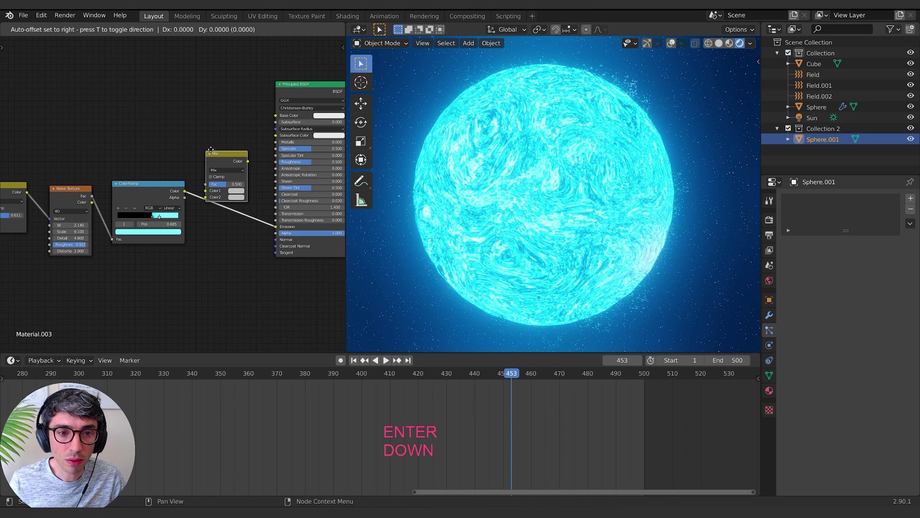
pyautogui.click(214, 153)
# - Make the Mix node's Color2 white, set its blending mode to Multiply and its factor to 1
pyautogui.click(240, 200)
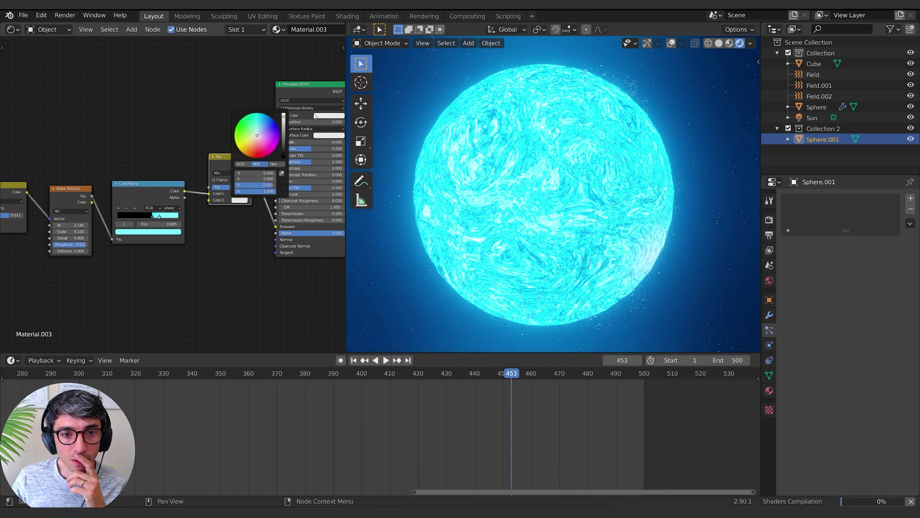
pyautogui.click(228, 176)
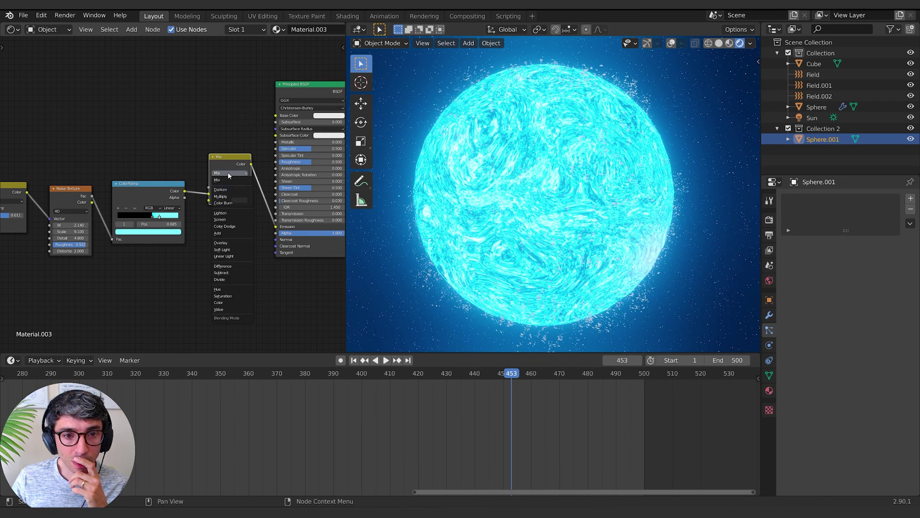
pyautogui.click(233, 198)
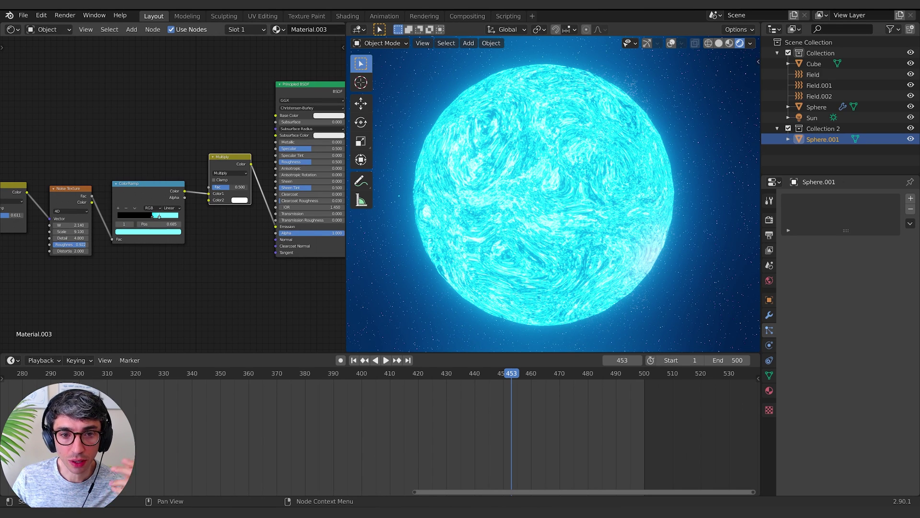
pyautogui.moveTo(242, 186); pyautogui.dragTo(248, 190)
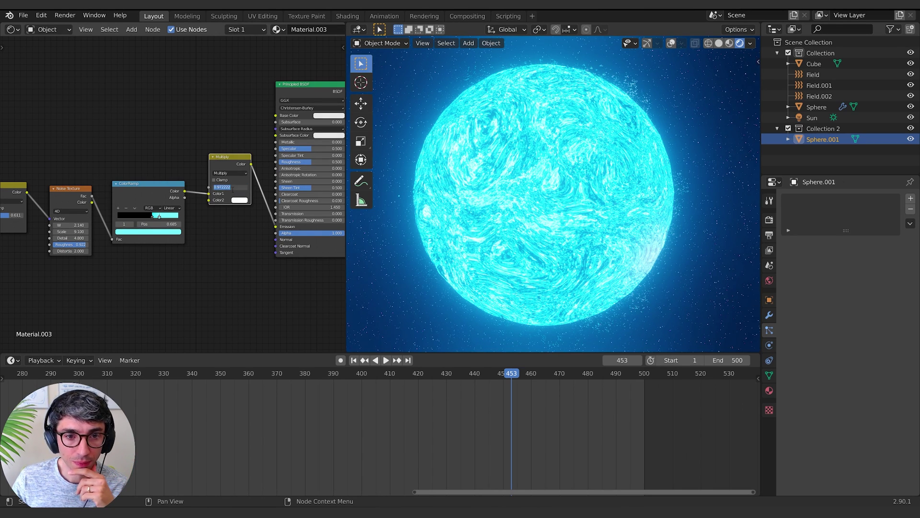
pyautogui.write('1')
pyautogui.press('Return')
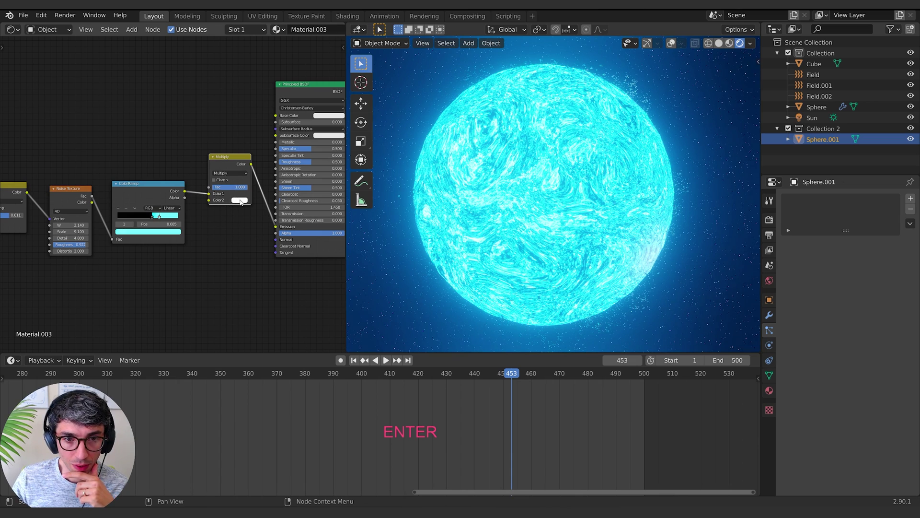
# - Set the brightness value of the Multiply node's Color2 to 3
pyautogui.click(240, 201)
pyautogui.click(248, 185)
pyautogui.write('2')
pyautogui.press('Return')
pyautogui.click(255, 187)
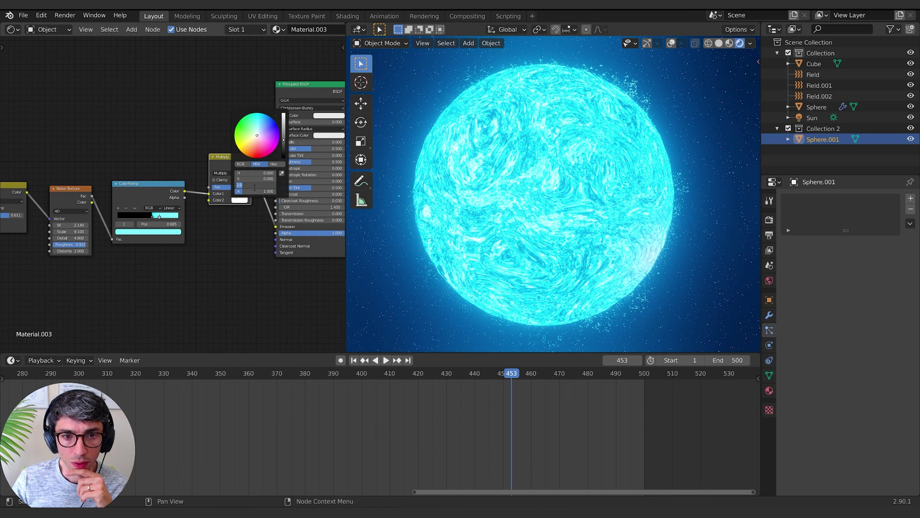
pyautogui.write('3')
pyautogui.press('Return')
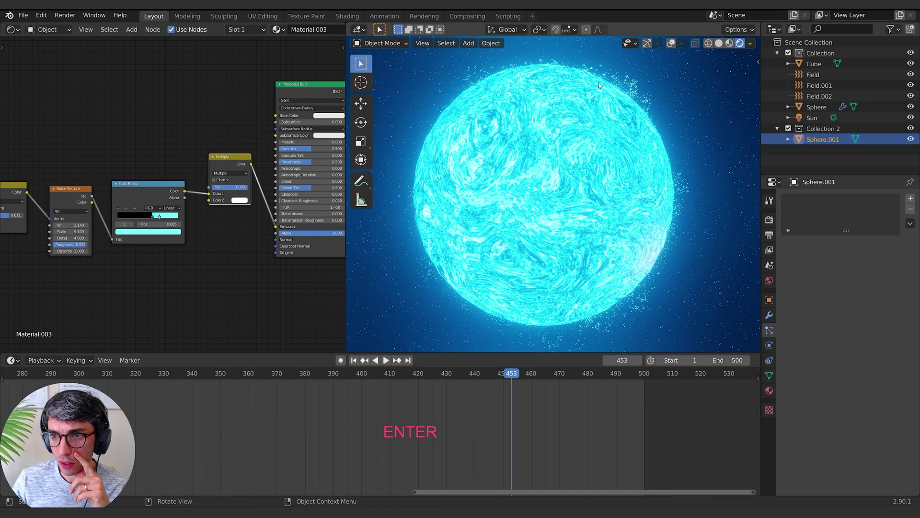
# - Raise the Multiply node's factor to 10 and move the particle ColorRamp's black stop to 0.291
pyautogui.click(238, 187)
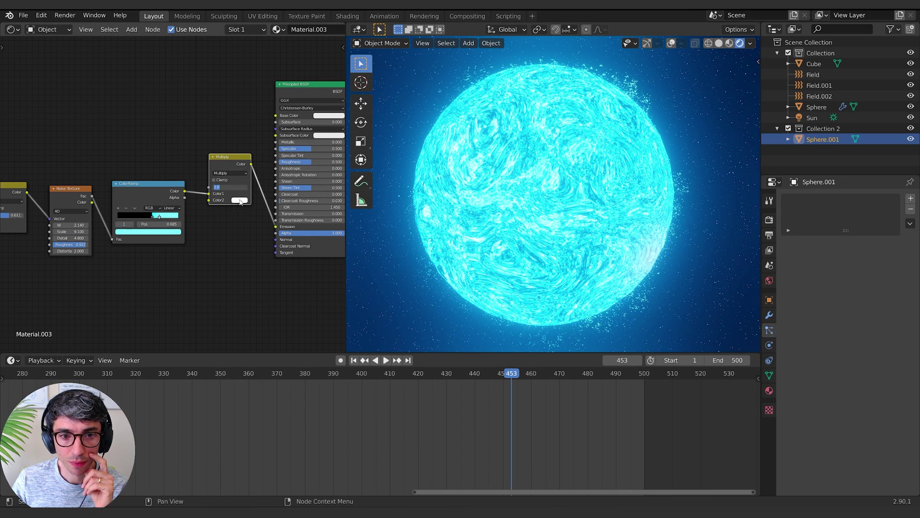
pyautogui.press('Return')
pyautogui.write('10')
pyautogui.press('Return')
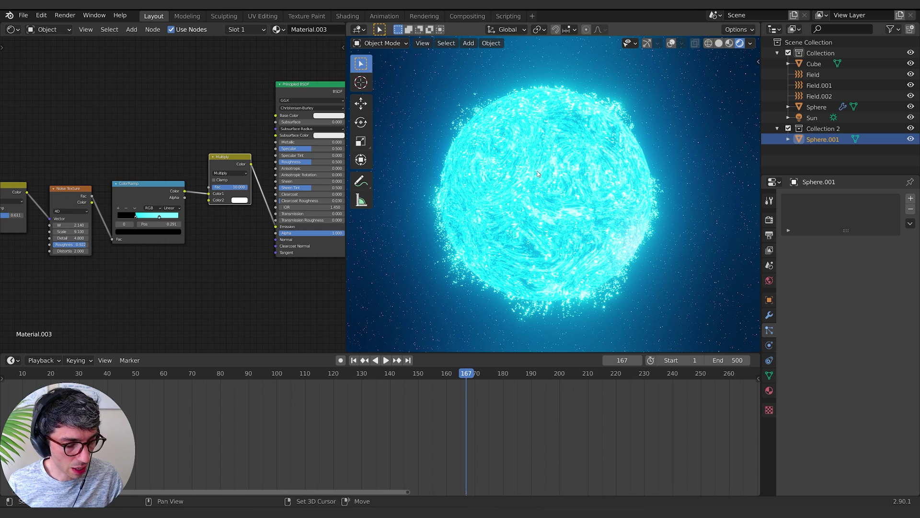
# - Add a camera to the scene and look through it
pyautogui.hotkey('shift', 'a')
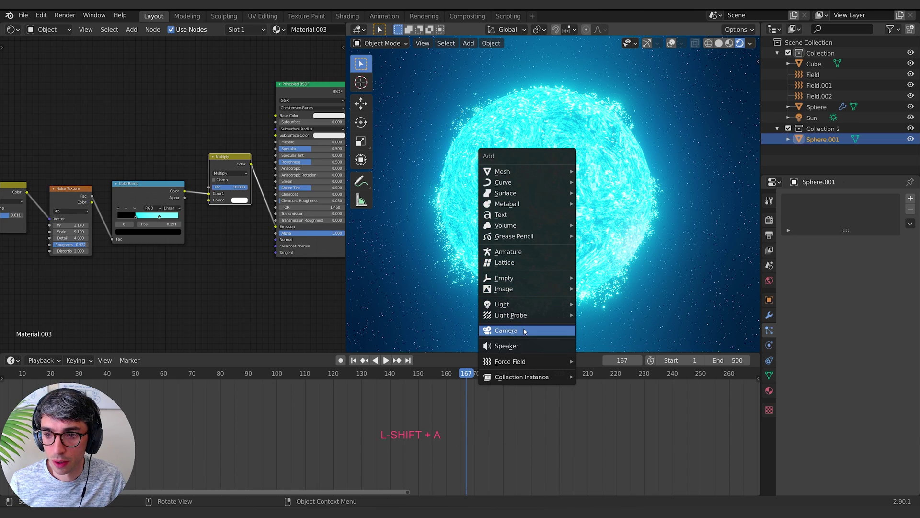
pyautogui.click(507, 331)
pyautogui.press('KP_0')
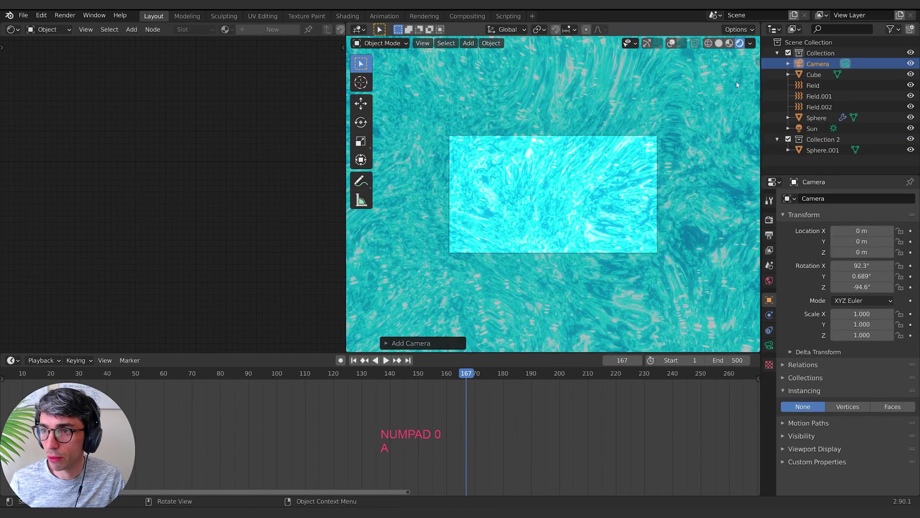
# - Lock the camera to the view to frame the whole sphere, and exclude Collection 2 from the view layer
pyautogui.click(758, 62)
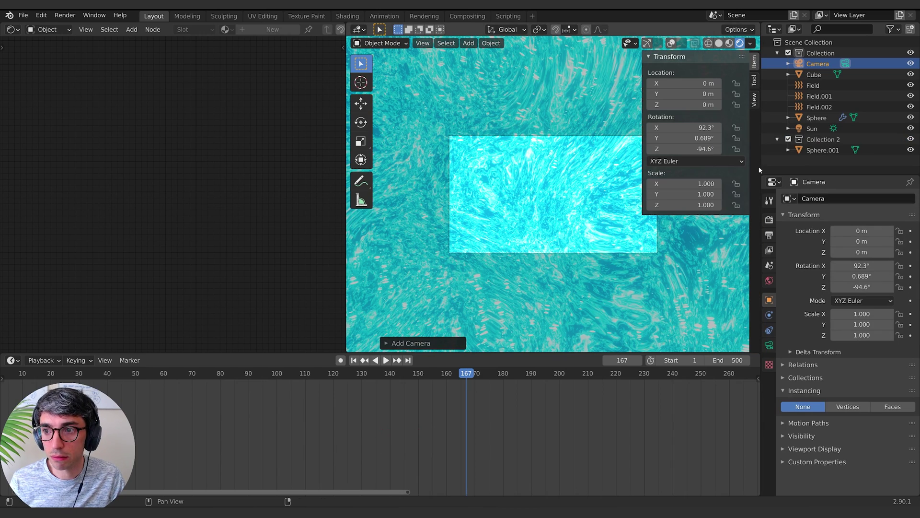
pyautogui.click(754, 100)
pyautogui.click(789, 139)
# - Set the render's horizontal resolution to 1080*2.35 for a widescreen frame
pyautogui.click(769, 235)
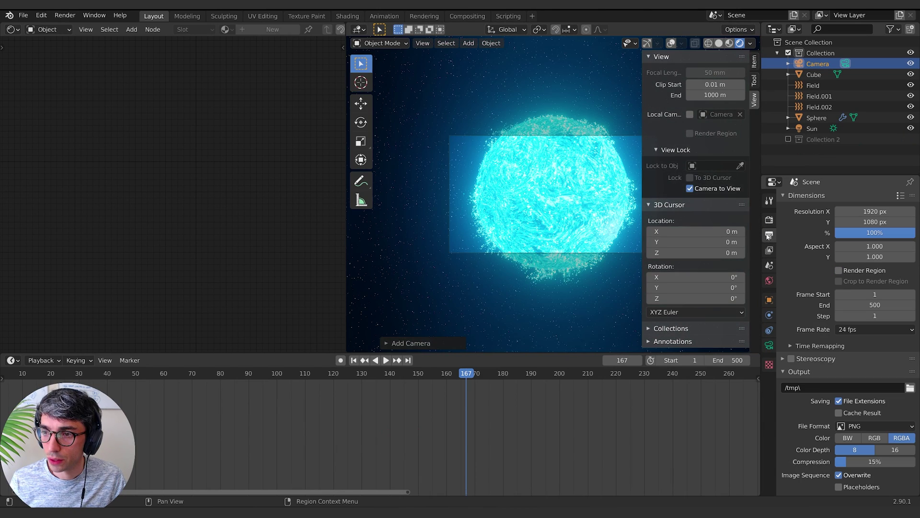
pyautogui.click(866, 212)
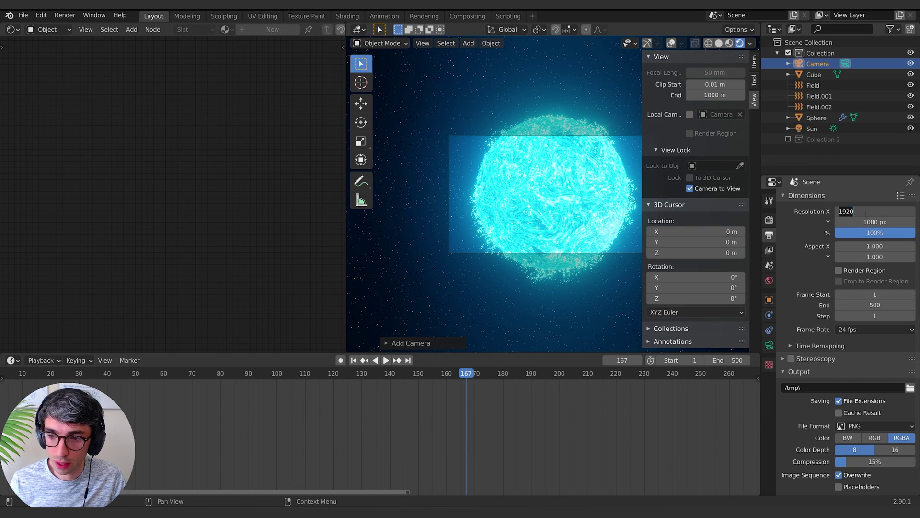
pyautogui.write('1080*')
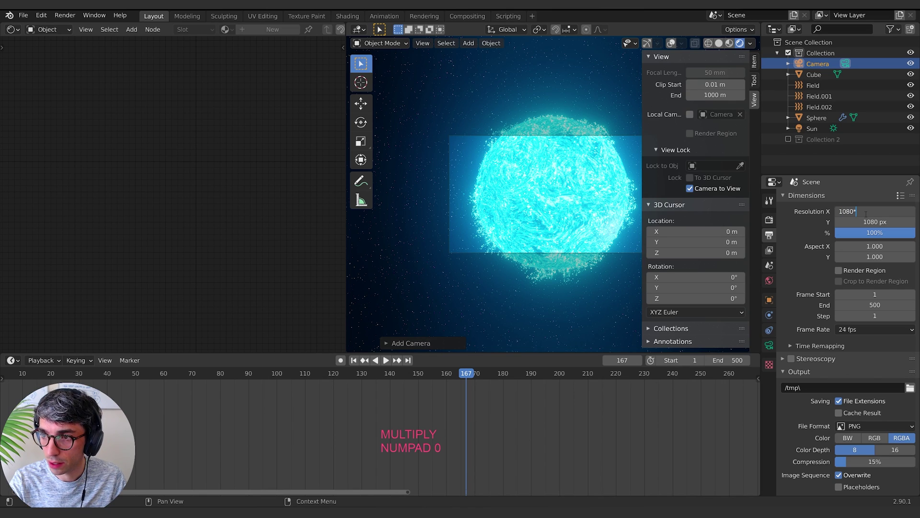
pyautogui.write('2.35')
pyautogui.press('Return')
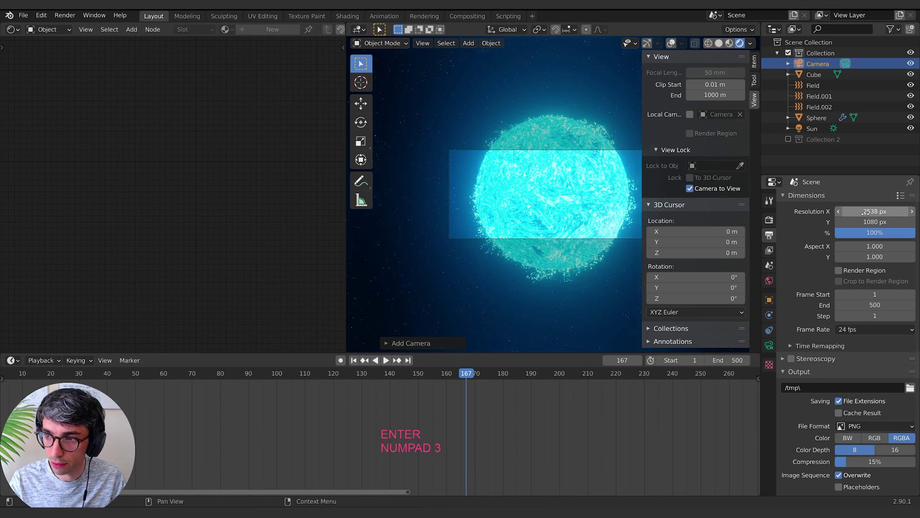
# - Set the camera's Passepartout opacity to 1.000 in its viewport display settings
pyautogui.click(770, 345)
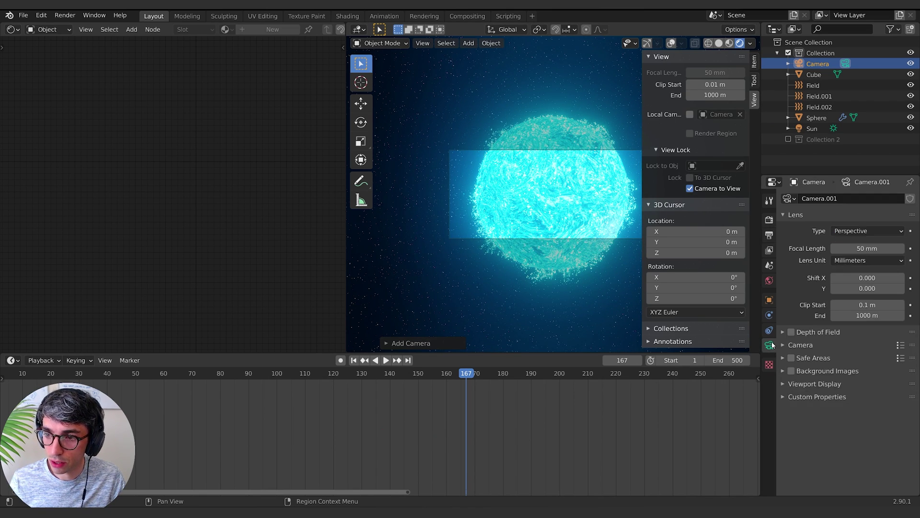
pyautogui.click(770, 331)
pyautogui.click(770, 344)
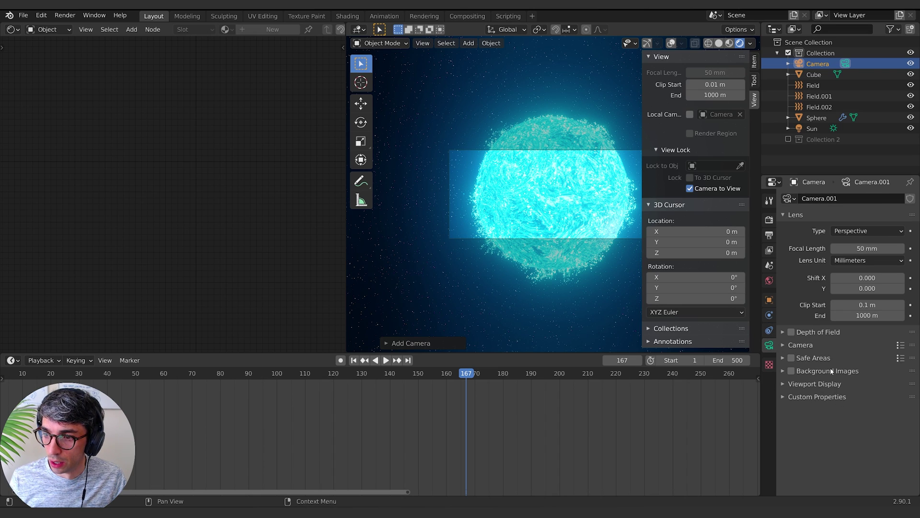
pyautogui.click(816, 383)
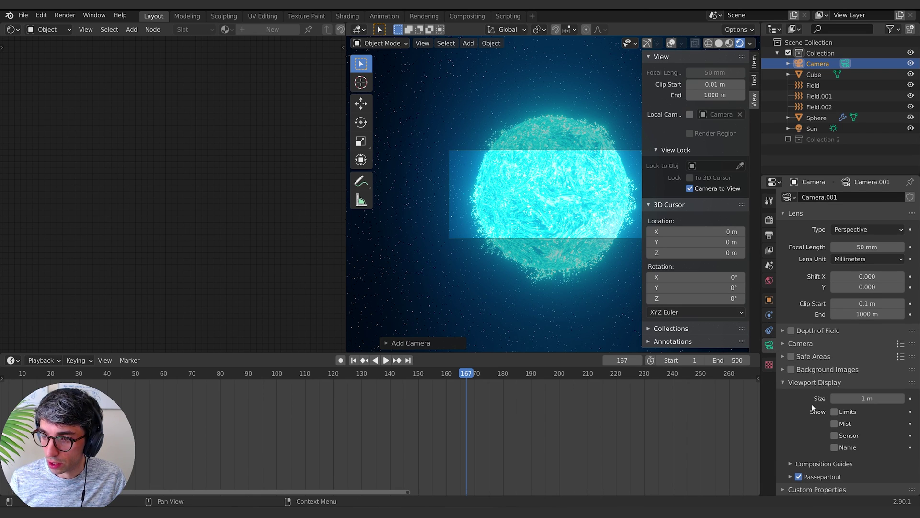
pyautogui.click(820, 476)
pyautogui.scroll(-1, 815, 441)
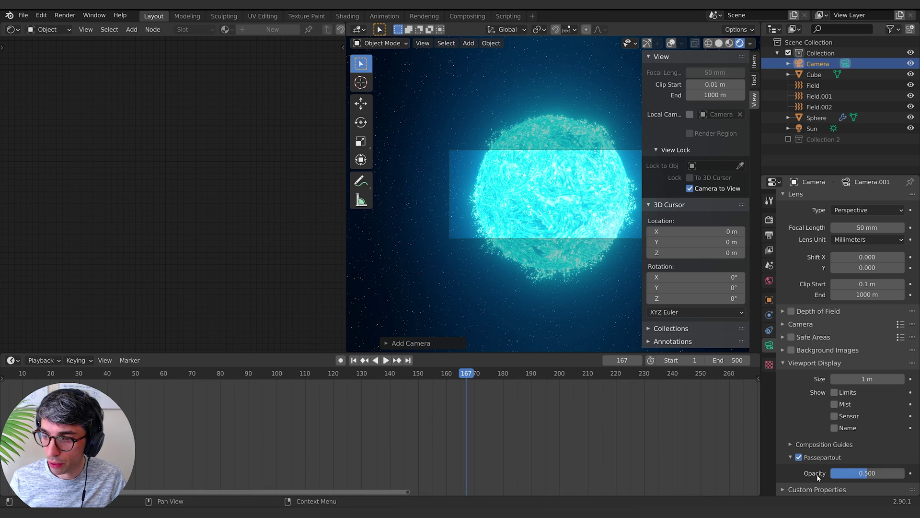
pyautogui.moveTo(867, 474); pyautogui.dragTo(904, 473)
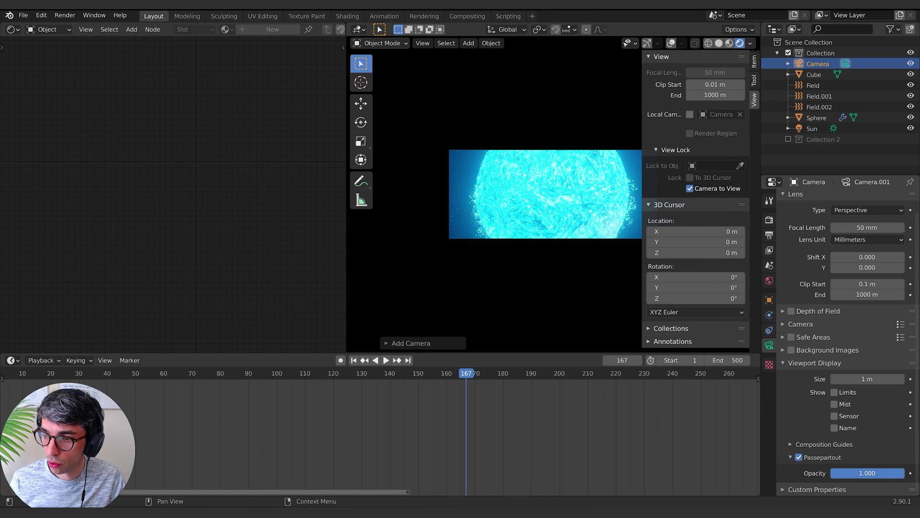
pyautogui.click(778, 457)
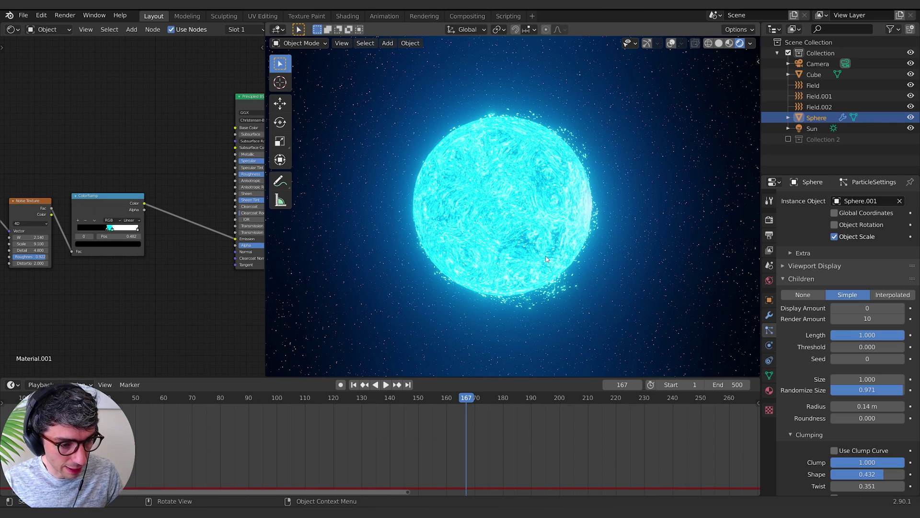
# - Add an ico sphere with 2 subdivisions and a radius of about 5.82 m around the glowing sphere
pyautogui.keyDown('shift'); pyautogui.moveTo(531, 269); pyautogui.dragTo(534, 257, button='middle'); pyautogui.keyUp('shift')
pyautogui.hotkey('shift', 'a')
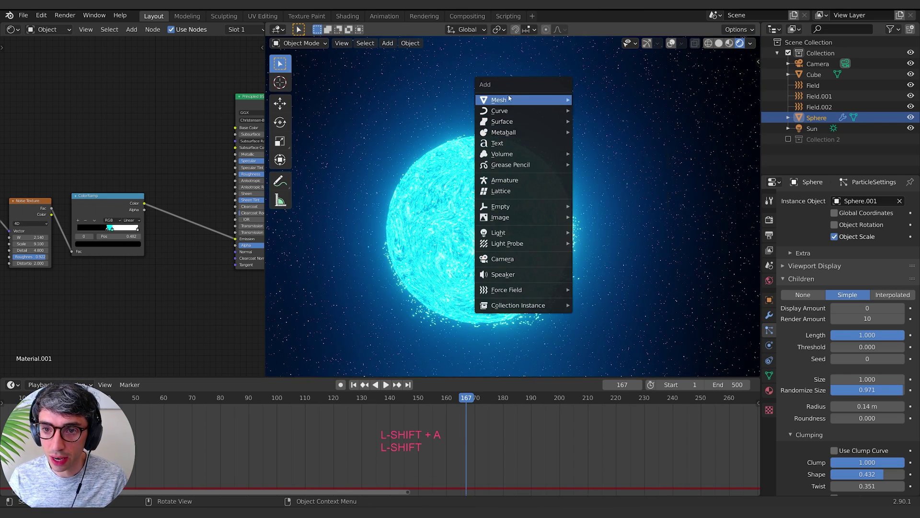
pyautogui.moveTo(510, 99)
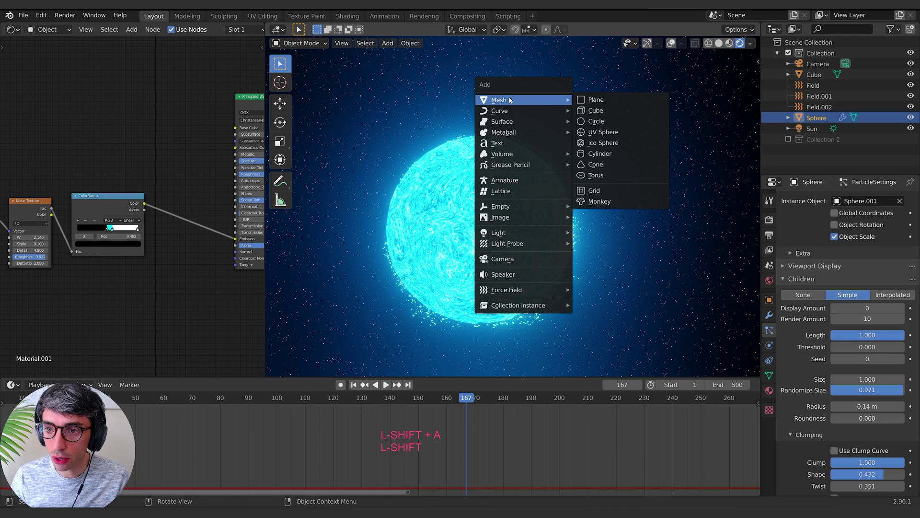
pyautogui.click(633, 143)
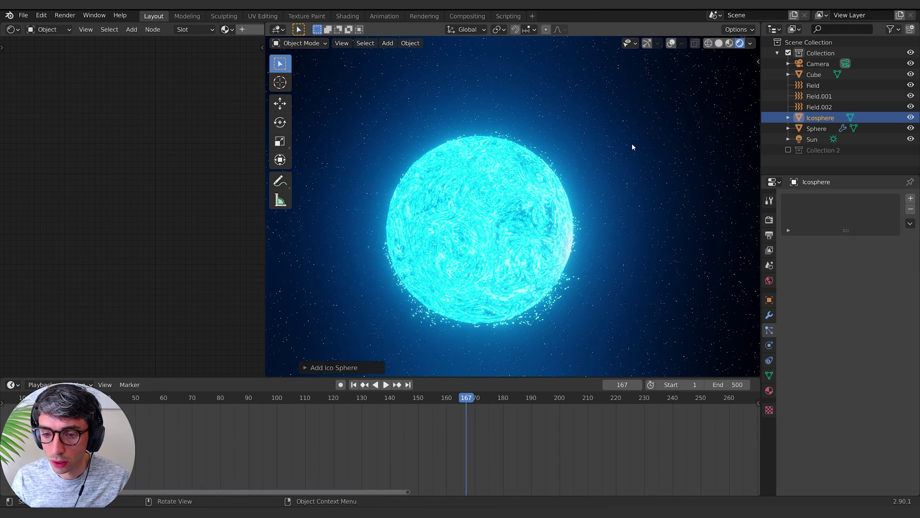
pyautogui.click(306, 369)
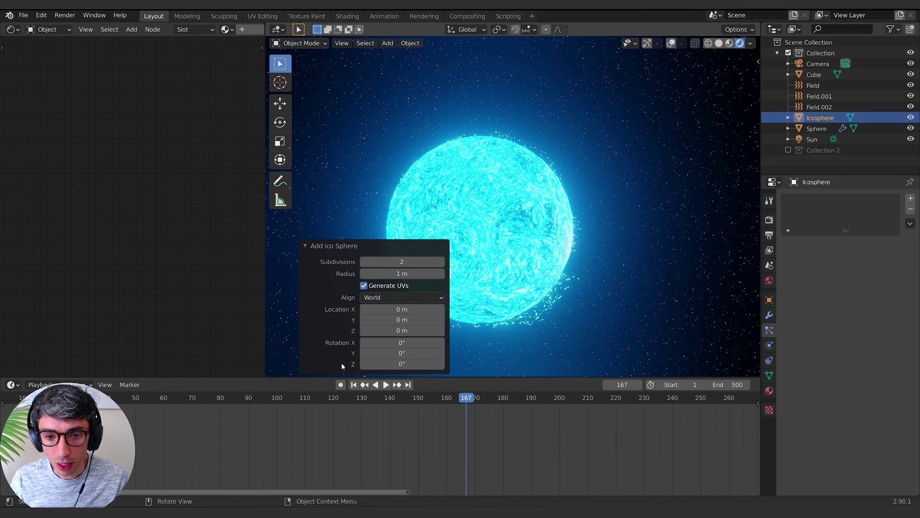
pyautogui.moveTo(399, 273); pyautogui.dragTo(660, 160)
pyautogui.hotkey('shift', 'z')
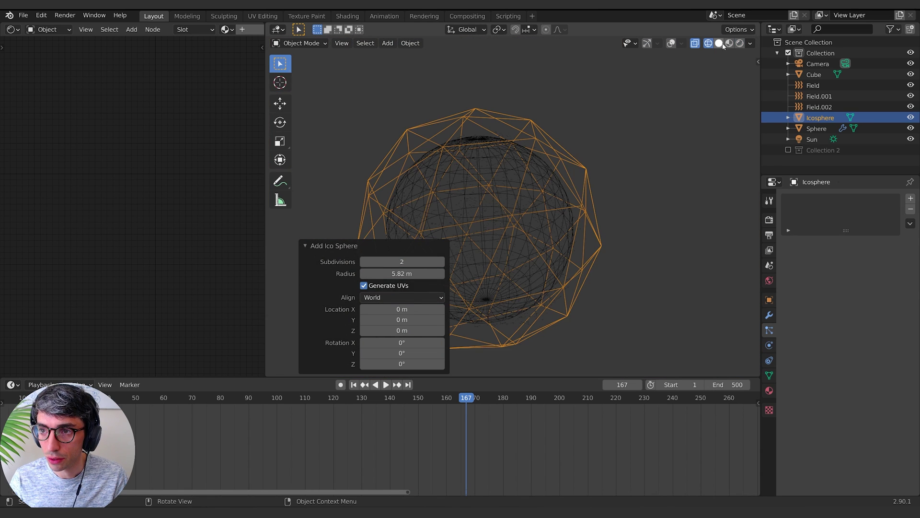
pyautogui.moveTo(612, 171); pyautogui.dragTo(496, 252, button='middle')
pyautogui.moveTo(628, 312); pyautogui.dragTo(647, 324, button='middle')
pyautogui.click(648, 323)
pyautogui.hotkey('shift', 'z')
# - Give the ico sphere a Wireframe modifier with 0.17 m thickness and a new material
pyautogui.click(770, 315)
pyautogui.click(819, 199)
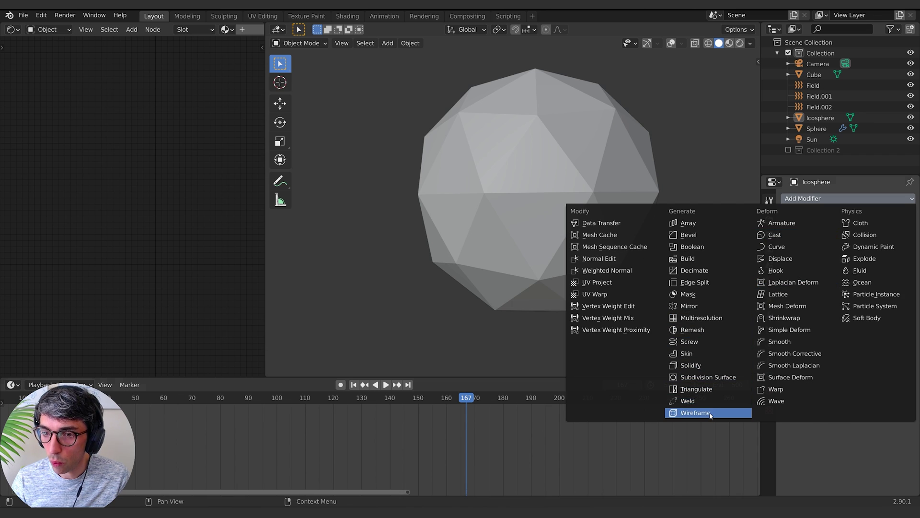
pyautogui.click(695, 412)
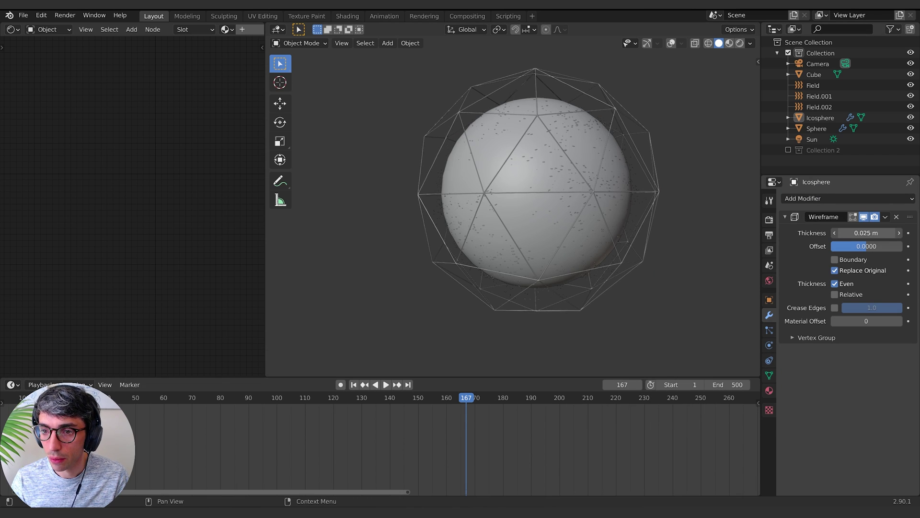
pyautogui.moveTo(867, 232); pyautogui.dragTo(892, 233)
pyautogui.moveTo(627, 267); pyautogui.dragTo(642, 262, button='middle')
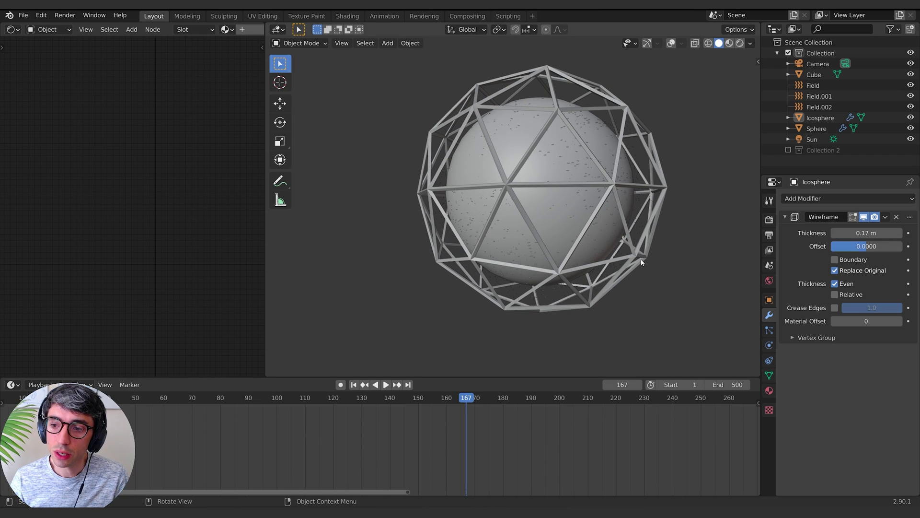
pyautogui.click(770, 391)
pyautogui.click(887, 243)
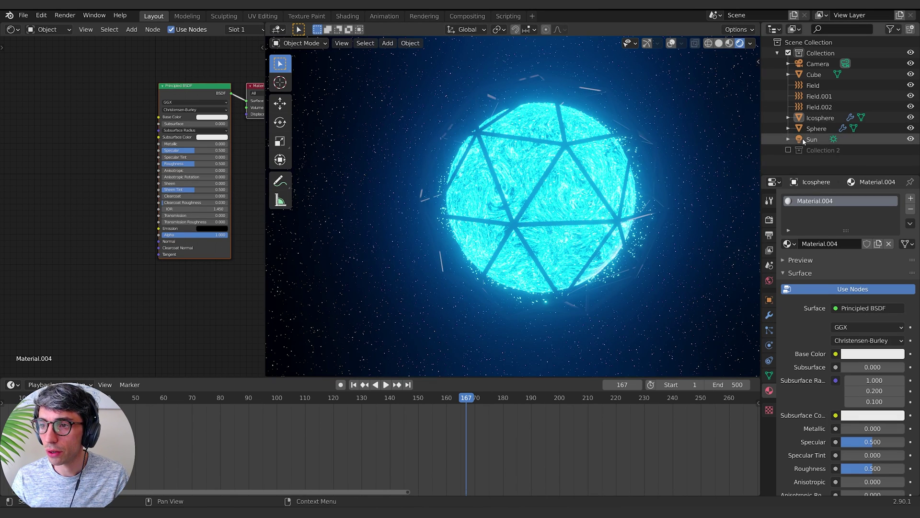
# - Set the sun light's strength to 10 and rotate it 132° in the view plane and 118° about global Z
pyautogui.click(804, 139)
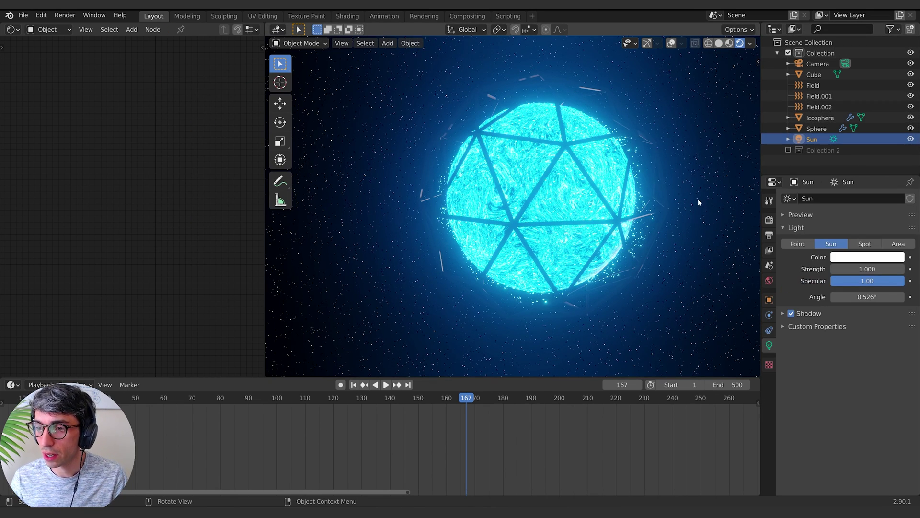
pyautogui.click(868, 269)
pyautogui.write('10')
pyautogui.press('Return')
pyautogui.press('r')
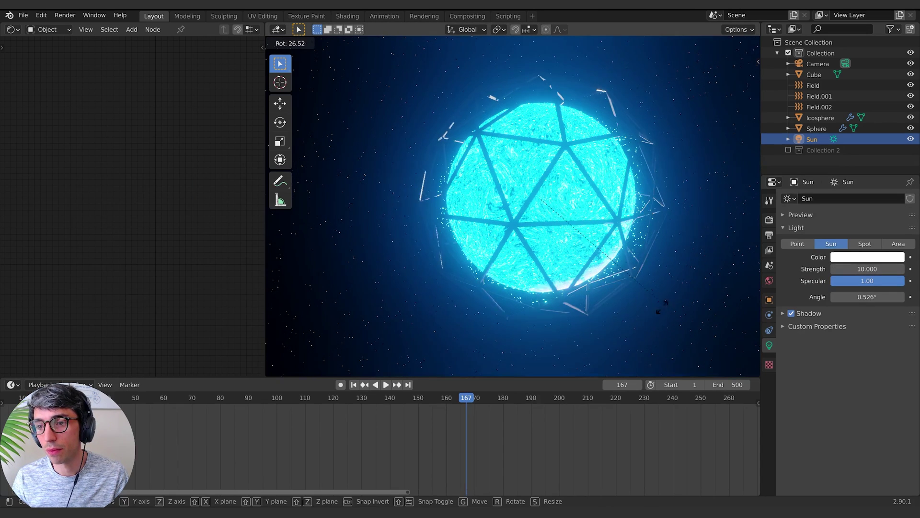
pyautogui.click(592, 216)
pyautogui.press('r')
pyautogui.press('z')
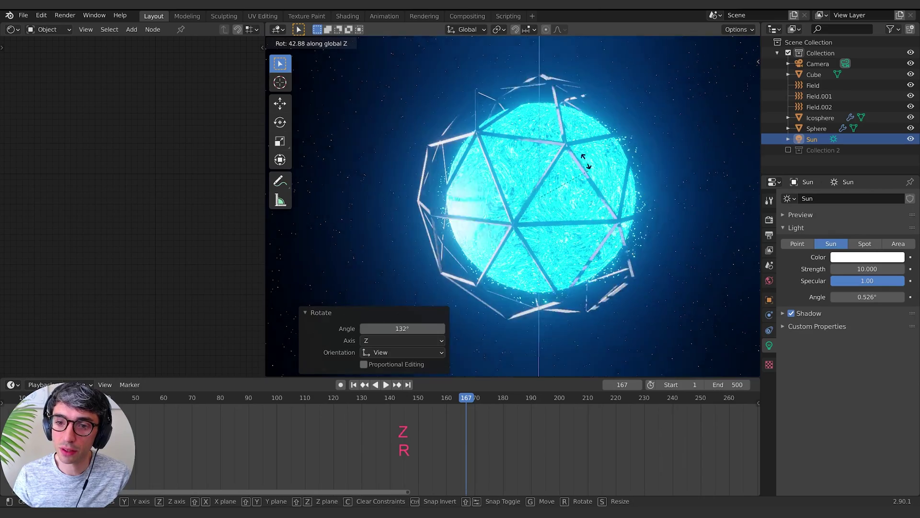
pyautogui.click(525, 137)
# - Set the sun light's strength to 0.550 and its color to light cyan with hue 0.546 and saturation 0.664
pyautogui.moveTo(868, 269); pyautogui.dragTo(823, 269)
pyautogui.click(861, 259)
pyautogui.click(861, 257)
pyautogui.click(857, 127)
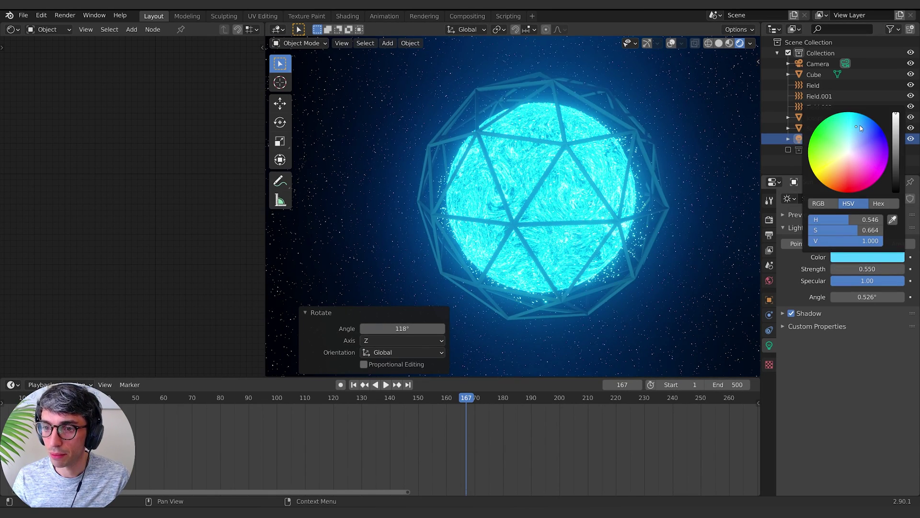
# - Rotate the sun light -77° about the global Z axis
pyautogui.press('r')
pyautogui.press('z')
pyautogui.click(630, 51)
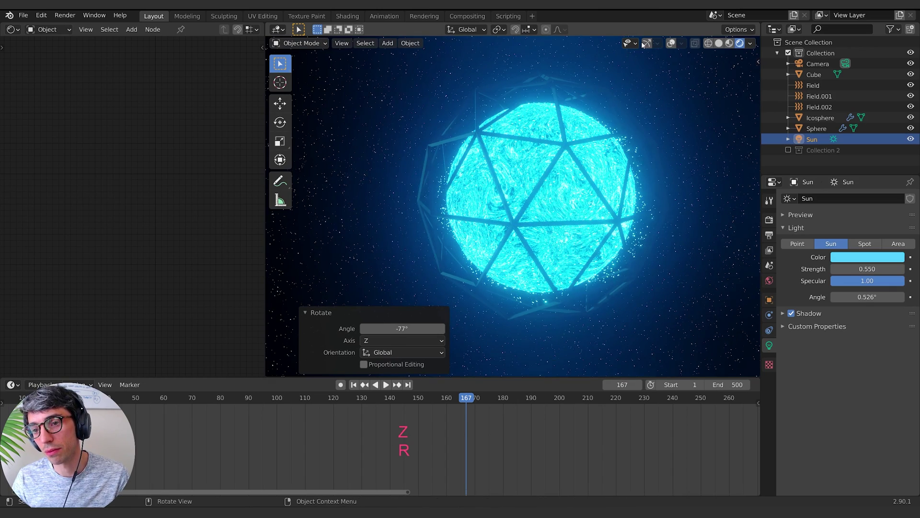
# - Duplicate the sun light in place and rotate the copy 225° about the global Z axis
pyautogui.hotkey('shift', 'd')
pyautogui.press('Escape')
pyautogui.press('r')
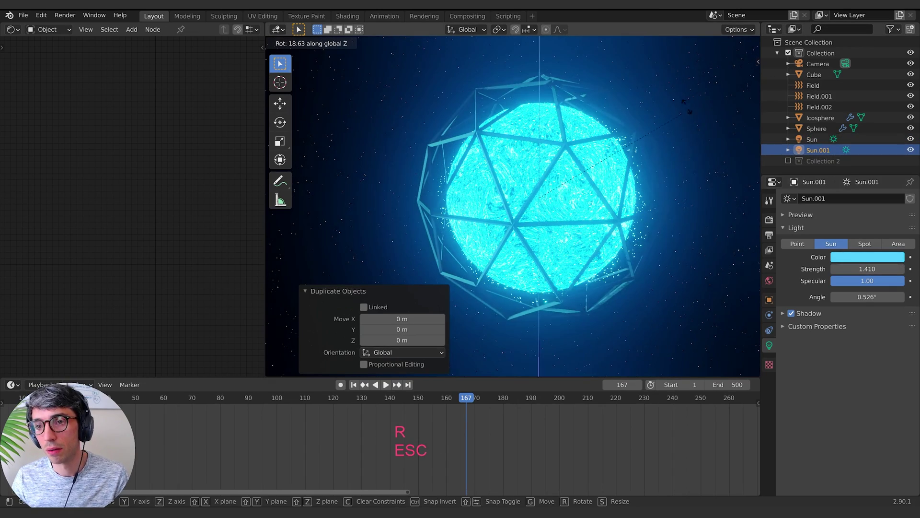
pyautogui.press('z')
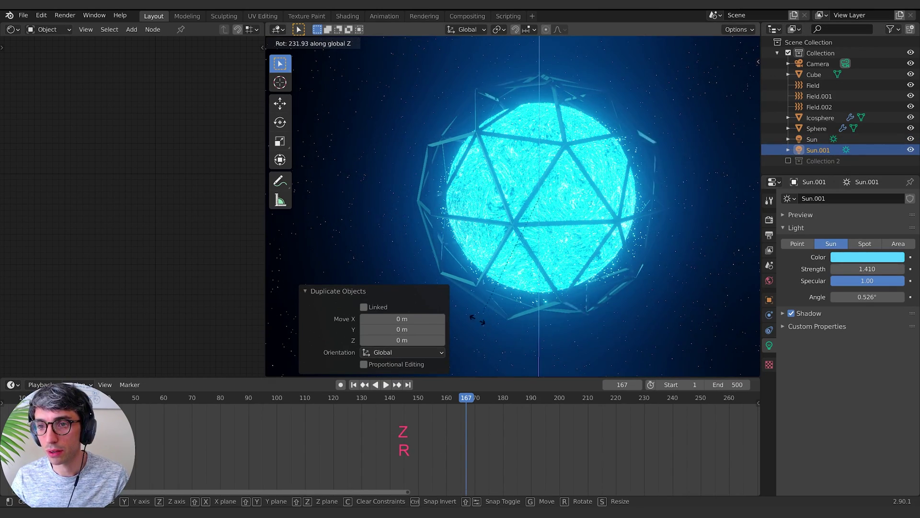
pyautogui.click(467, 308)
# - Set the duplicated sun light's strength to 10 and its color to a very pale blue-white
pyautogui.moveTo(867, 269); pyautogui.dragTo(916, 269)
pyautogui.click(869, 258)
pyautogui.moveTo(851, 152); pyautogui.dragTo(850, 152)
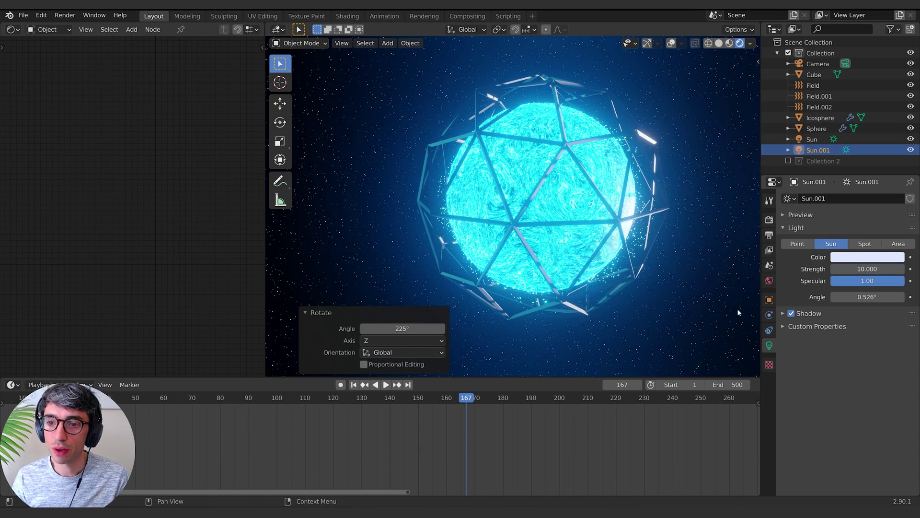
# - In the glowing sphere's Principled BSDF material, set Specular to 0.000 and Roughness to 0.906
pyautogui.click(570, 204)
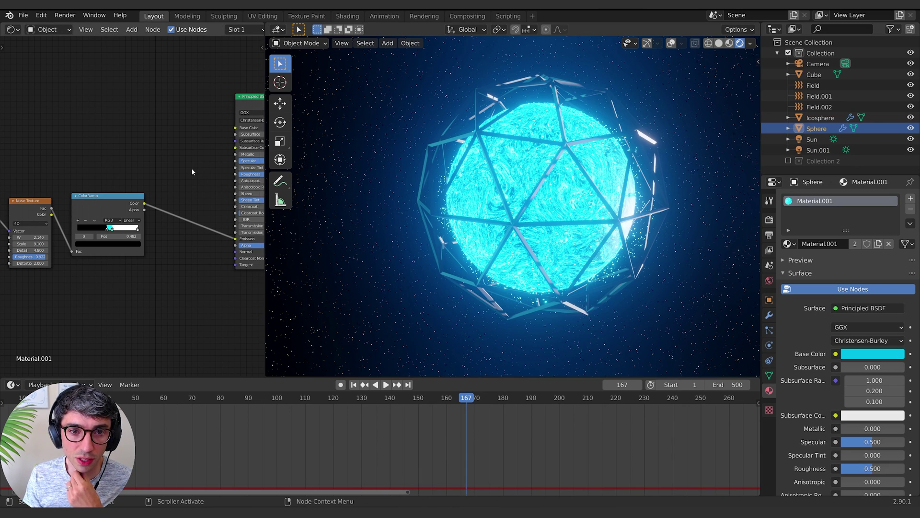
pyautogui.moveTo(253, 167); pyautogui.dragTo(170, 179, button='middle')
pyautogui.moveTo(188, 175); pyautogui.dragTo(156, 175)
pyautogui.moveTo(83, 167); pyautogui.dragTo(131, 139, button='middle')
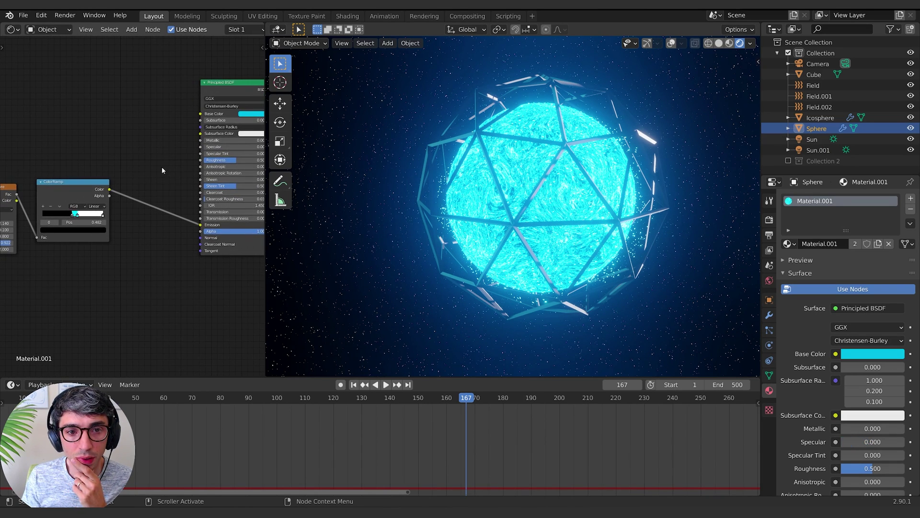
pyautogui.moveTo(238, 173); pyautogui.dragTo(181, 176, button='middle')
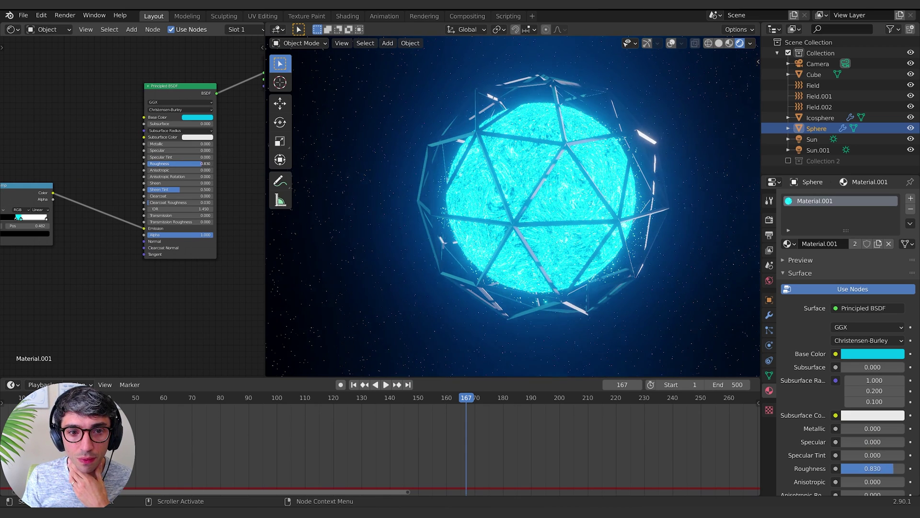
pyautogui.moveTo(168, 163); pyautogui.dragTo(169, 176)
pyautogui.moveTo(107, 275); pyautogui.dragTo(104, 285, button='middle')
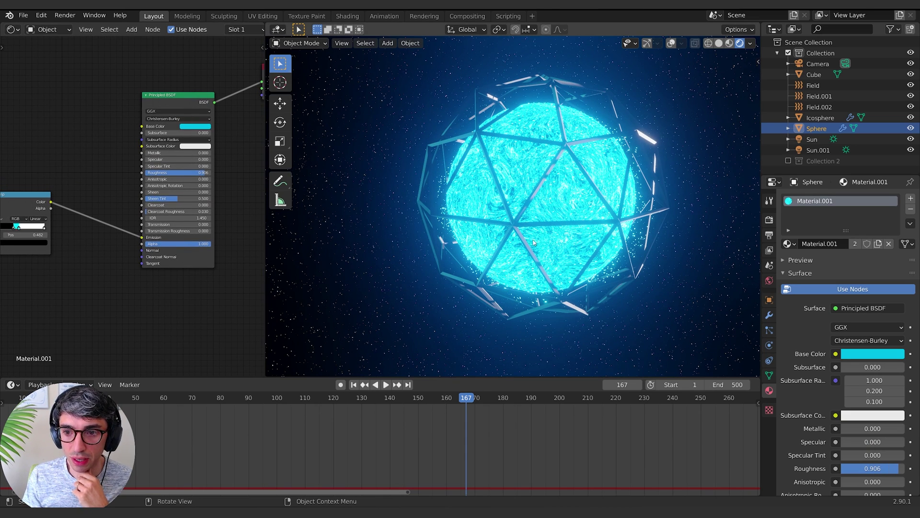
# - Duplicate the wireframe ico sphere in place and remove the Wireframe modifier from the copy, working in solid shading
pyautogui.click(565, 226)
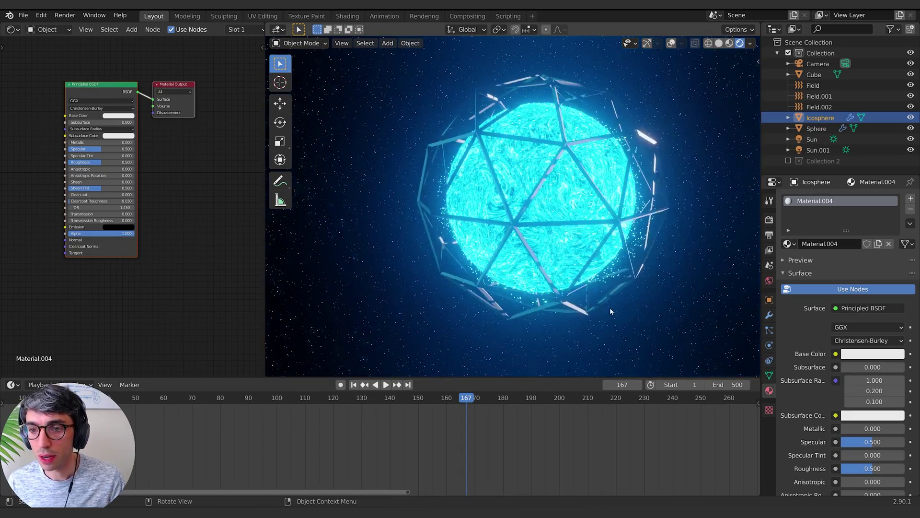
pyautogui.moveTo(603, 310); pyautogui.dragTo(606, 209, button='middle')
pyautogui.hotkey('shift', 'd')
pyautogui.press('Escape')
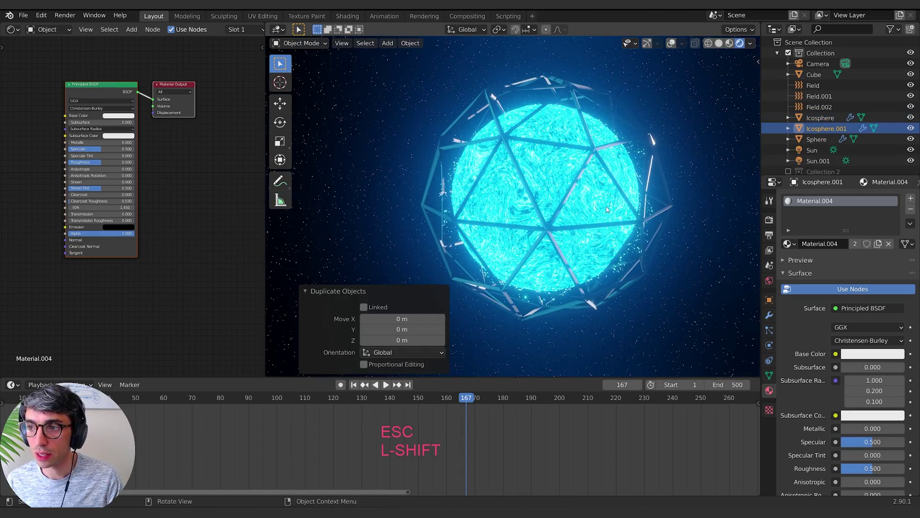
pyautogui.click(719, 43)
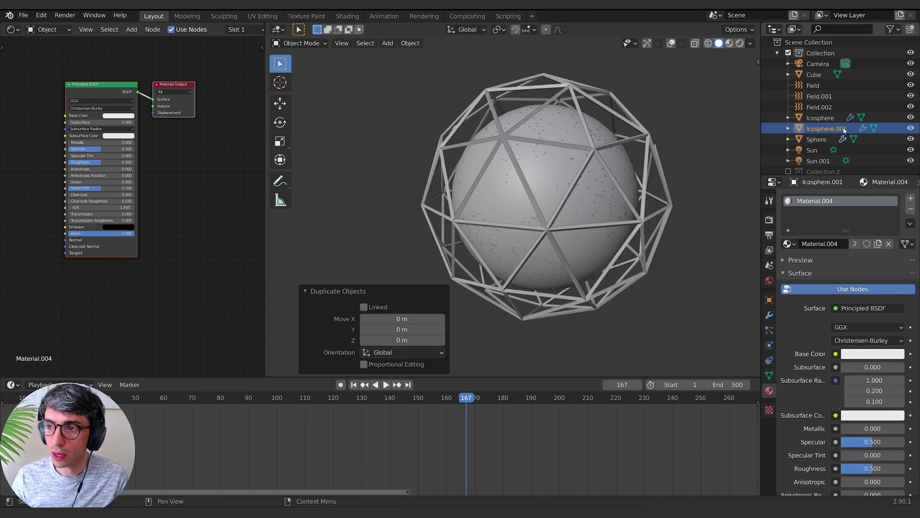
pyautogui.click(650, 42)
pyautogui.click(769, 315)
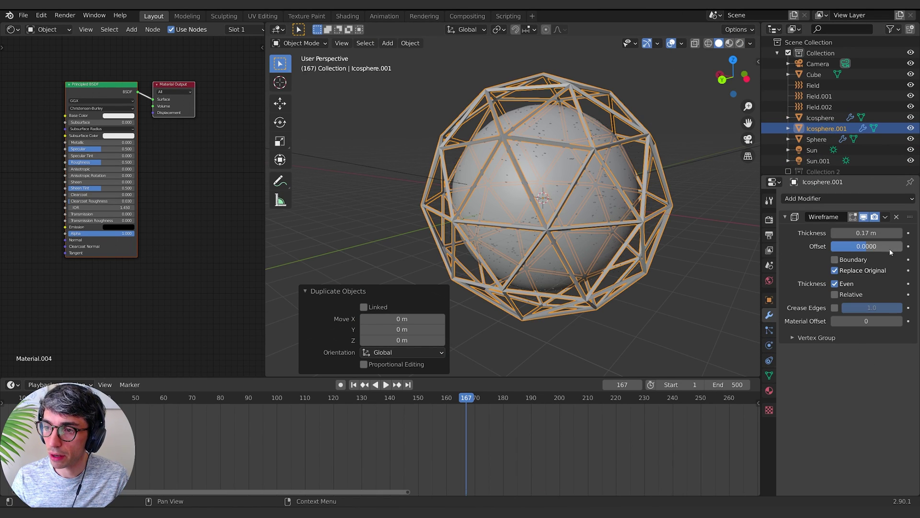
pyautogui.click(885, 217)
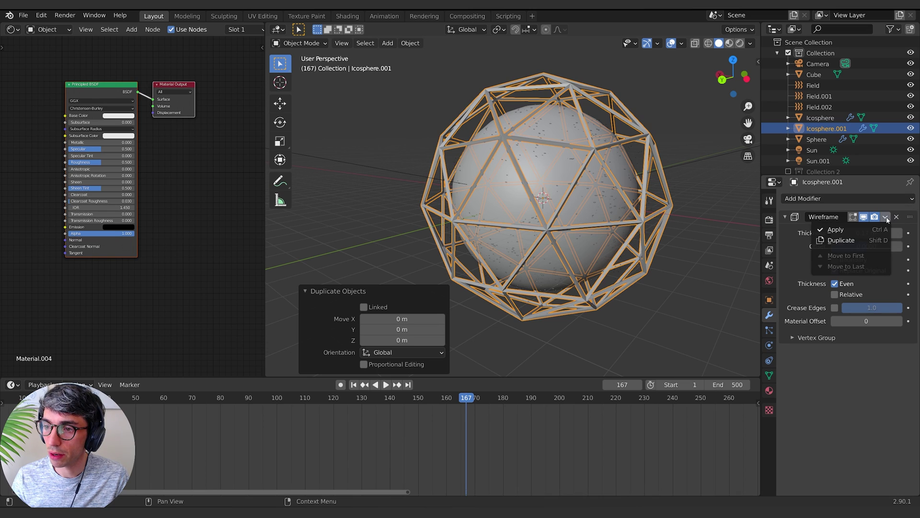
pyautogui.click(897, 218)
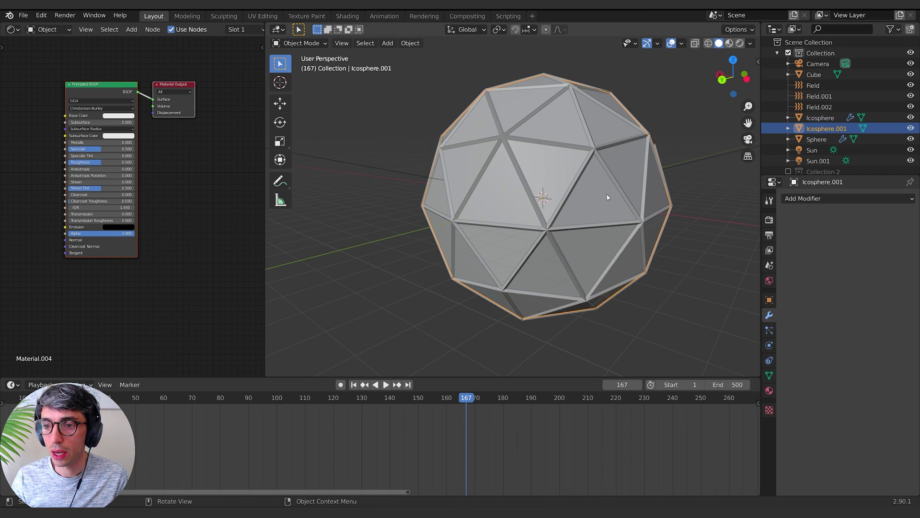
# - Delete most faces of the duplicated ico sphere, keeping only scattered triangular panels, and view the result through the camera
pyautogui.press('Tab')
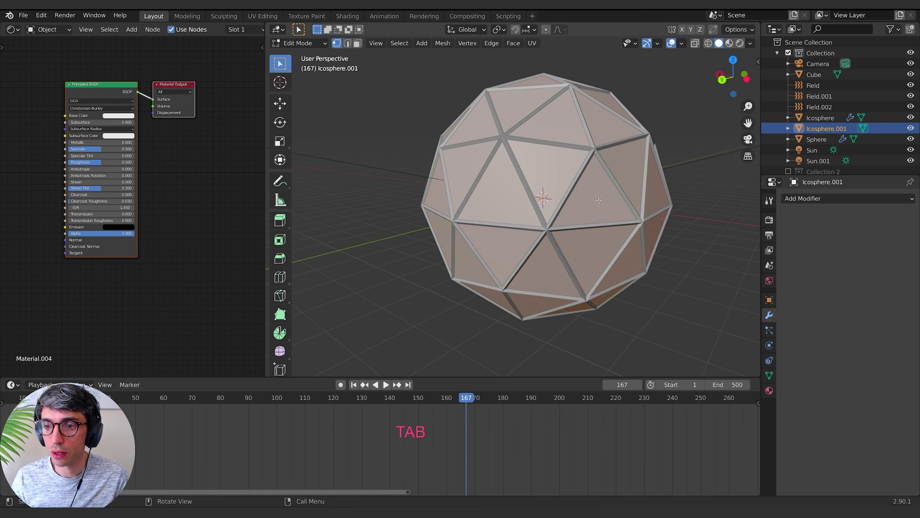
pyautogui.hotkey('alt', 'a')
pyautogui.press('3')
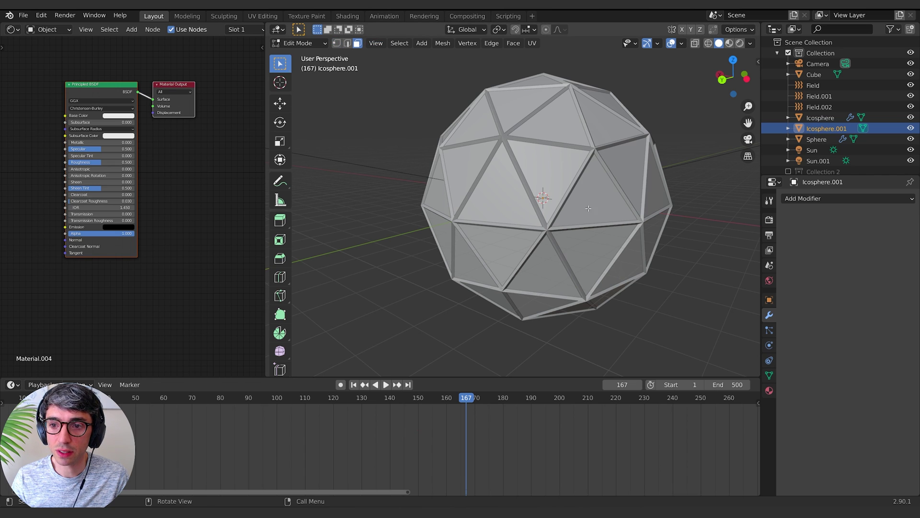
pyautogui.click(587, 206)
pyautogui.press('a')
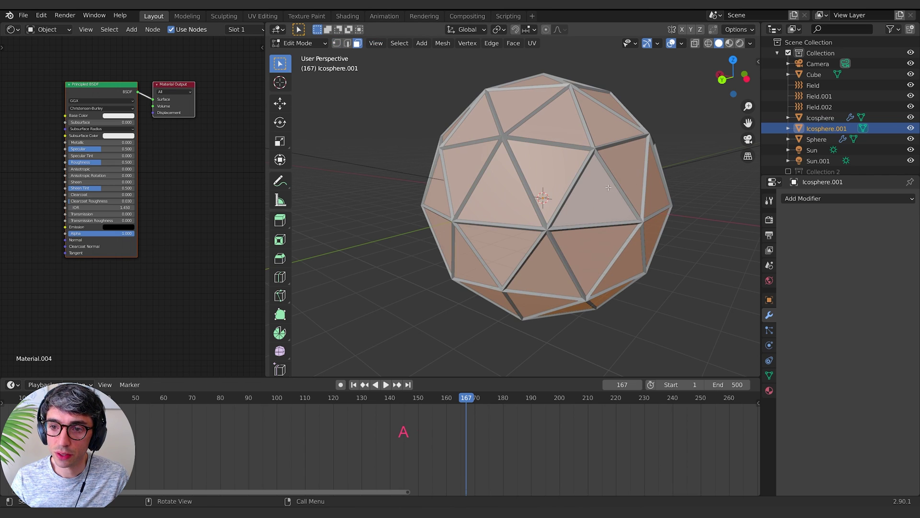
pyautogui.keyDown('shift'); pyautogui.click(601, 205); pyautogui.keyUp('shift')
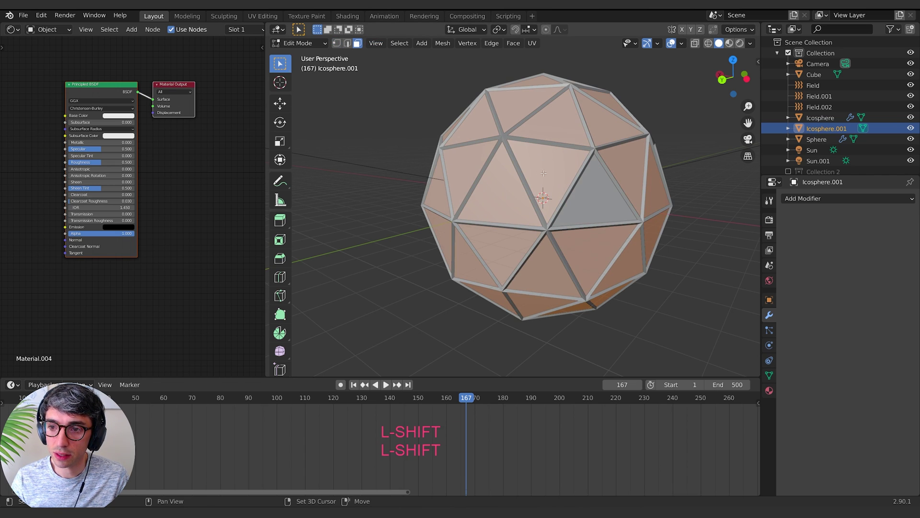
pyautogui.keyDown('shift'); pyautogui.click(621, 166); pyautogui.keyUp('shift')
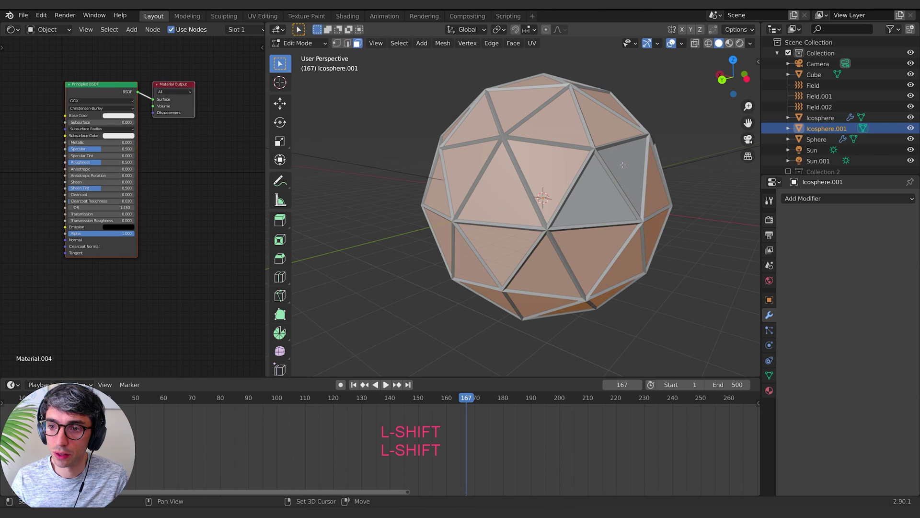
pyautogui.keyDown('shift'); pyautogui.click(610, 236); pyautogui.keyUp('shift')
pyautogui.moveTo(610, 236); pyautogui.dragTo(552, 175, button='middle')
pyautogui.keyDown('shift'); pyautogui.click(556, 195); pyautogui.keyUp('shift')
pyautogui.keyDown('shift'); pyautogui.click(521, 207); pyautogui.keyUp('shift')
pyautogui.press('x')
pyautogui.click(547, 181)
pyautogui.press('KP_0')
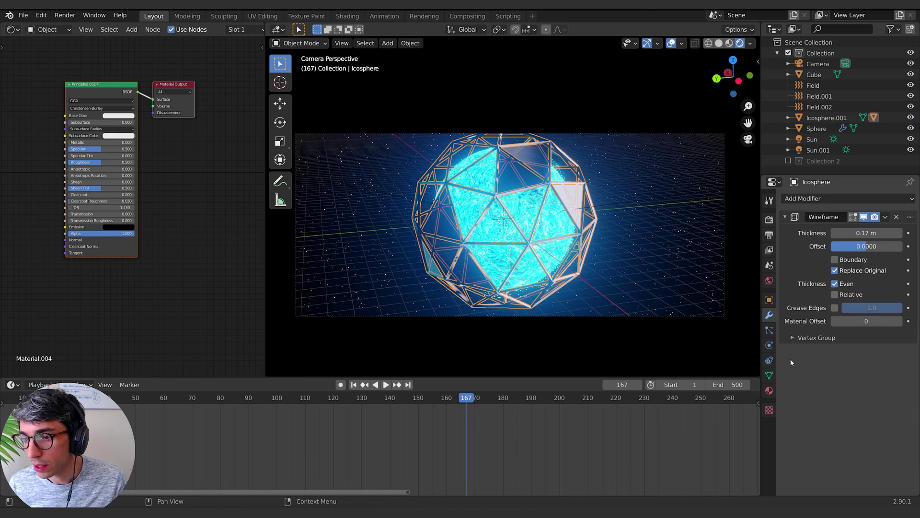
# - In the shell's material, add two chained Voronoi Texture nodes, with the first one's Distance driving the second one's Vector
pyautogui.click(770, 391)
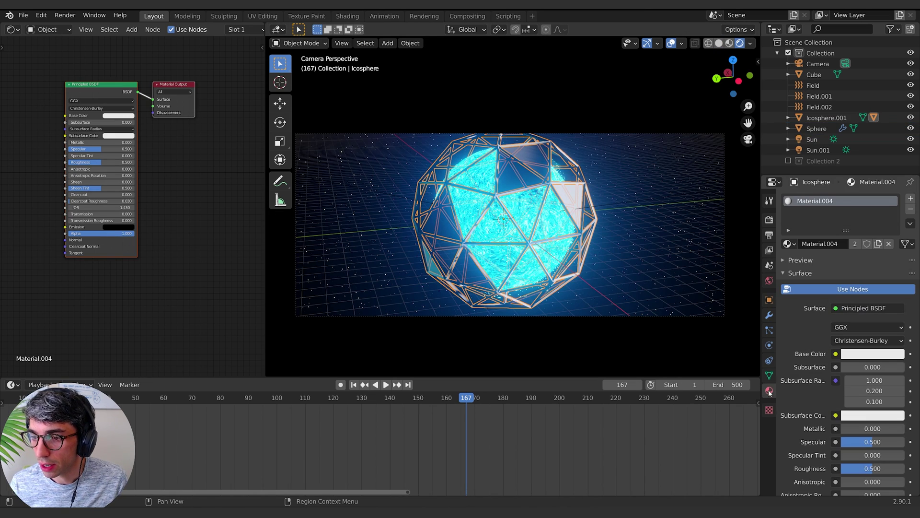
pyautogui.moveTo(19, 234); pyautogui.dragTo(146, 222, button='middle')
pyautogui.hotkey('shift', 'a')
pyautogui.click(131, 186)
pyautogui.write('vr')
pyautogui.press('Return')
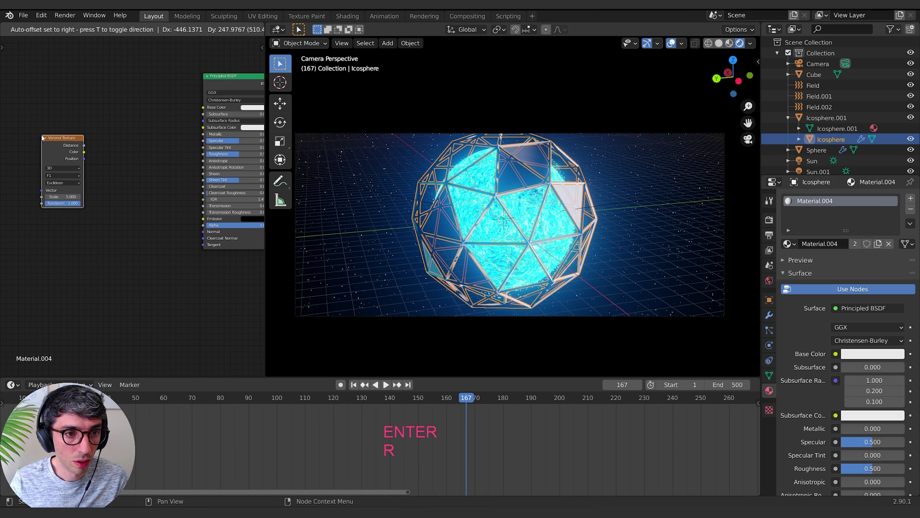
pyautogui.click(125, 142)
pyautogui.moveTo(42, 141); pyautogui.dragTo(81, 142, button='middle')
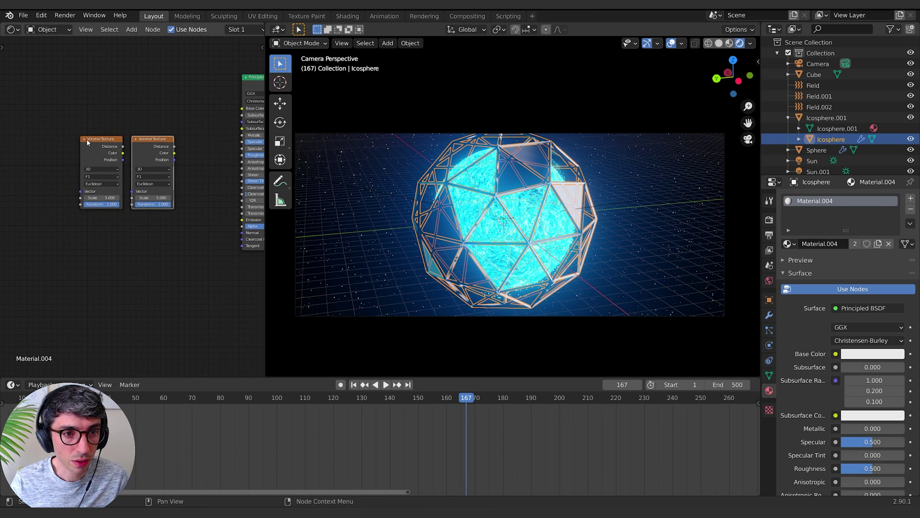
pyautogui.moveTo(82, 142); pyautogui.dragTo(132, 191)
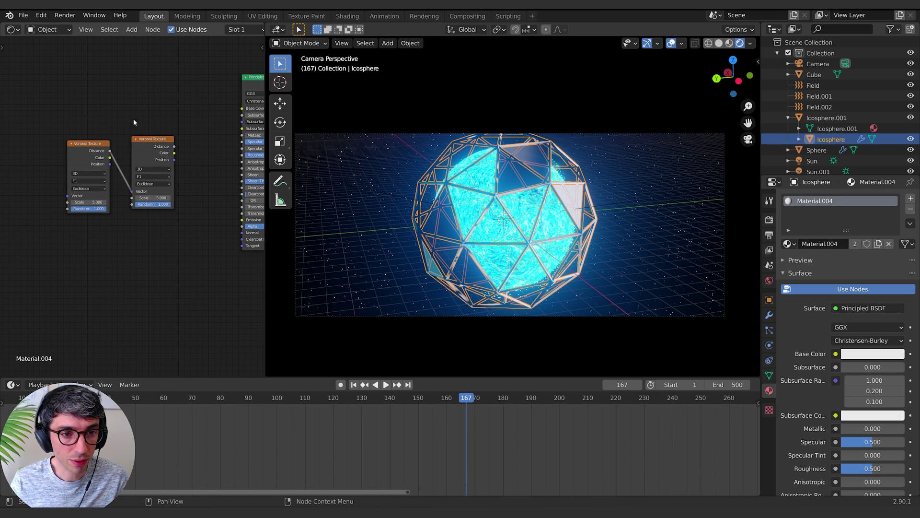
# - Add a Texture Coordinate node ahead of the first Voronoi Texture to supply its Vector
pyautogui.moveTo(11, 136); pyautogui.dragTo(85, 129, button='middle')
pyautogui.hotkey('shift', 'a')
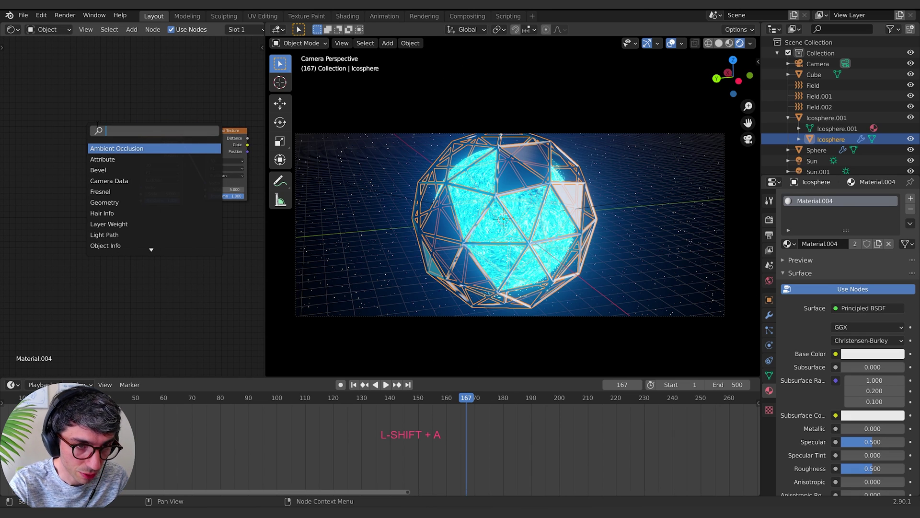
pyautogui.write('tex')
pyautogui.press('Return')
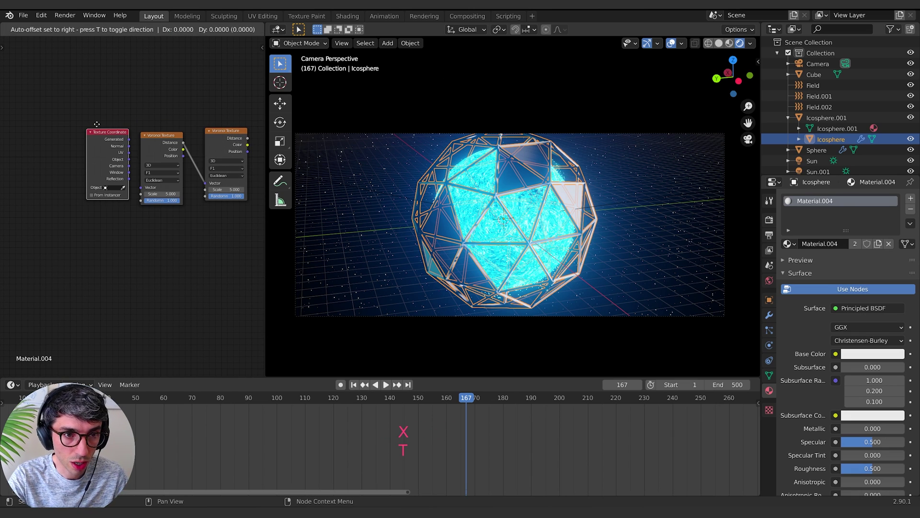
pyautogui.click(57, 131)
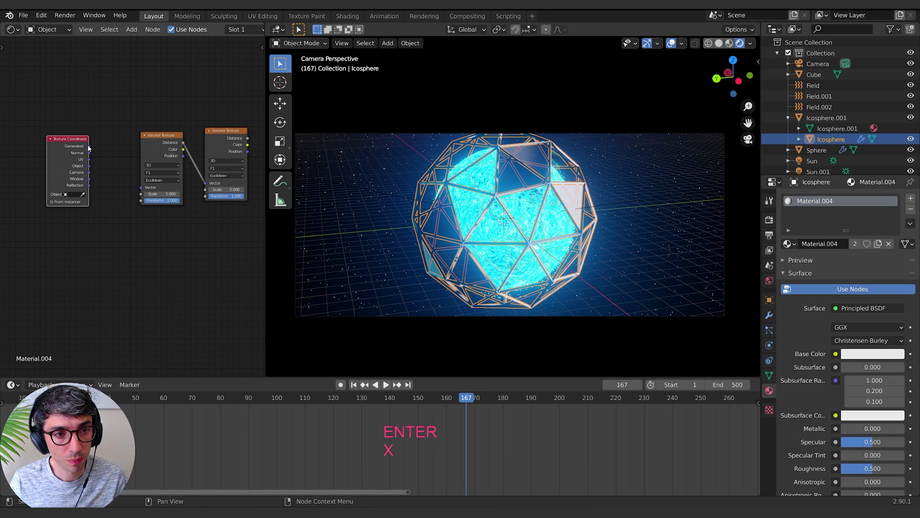
# - Add a ColorRamp fed by the second Voronoi's Distance and connect its Color to the Principled BSDF's Emission
pyautogui.moveTo(262, 142); pyautogui.dragTo(144, 139, button='middle')
pyautogui.hotkey('shift', 'a')
pyautogui.click(149, 130)
pyautogui.write('color')
pyautogui.press('Return')
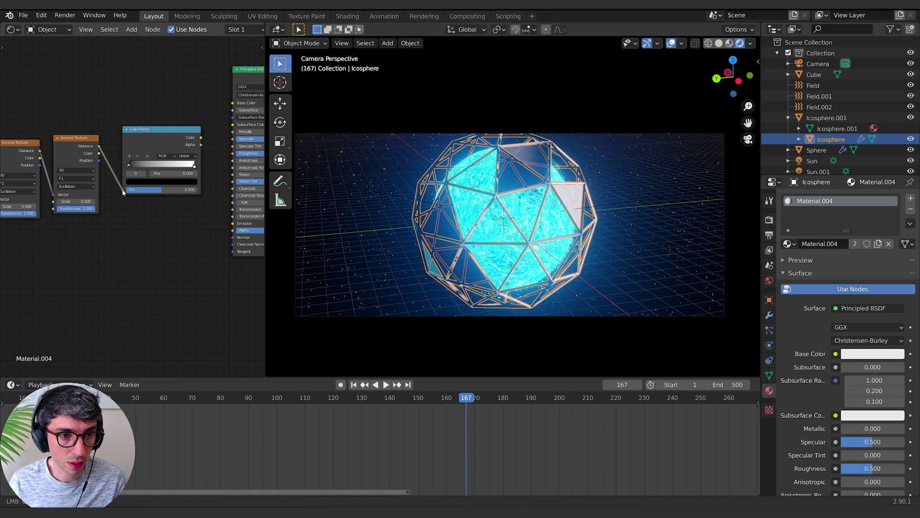
pyautogui.click(122, 191)
pyautogui.moveTo(198, 140); pyautogui.dragTo(76, 165, button='middle')
pyautogui.moveTo(79, 164); pyautogui.dragTo(108, 248)
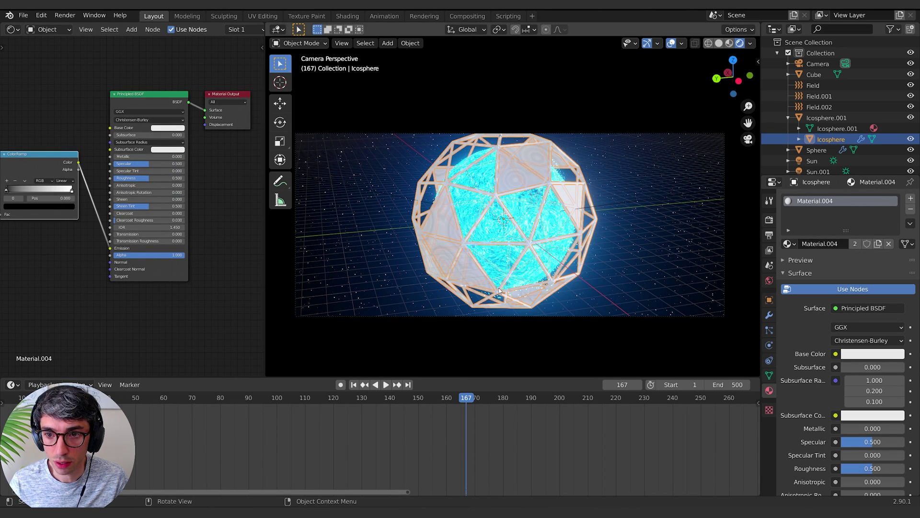
# - Set both Voronoi textures' distance metric to Manhattan, with scales of about 39 for the first and 5.6 for the second
pyautogui.moveTo(70, 256); pyautogui.dragTo(247, 238, button='middle')
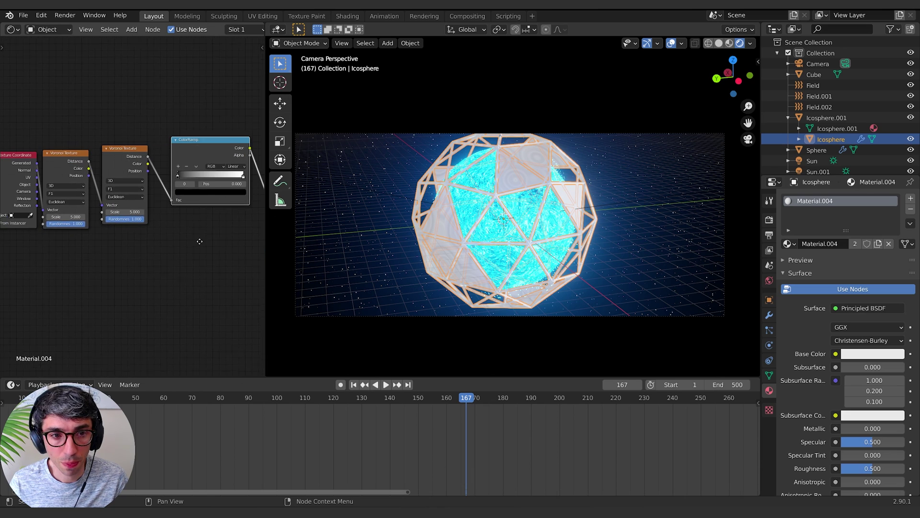
pyautogui.click(74, 200)
pyautogui.click(75, 215)
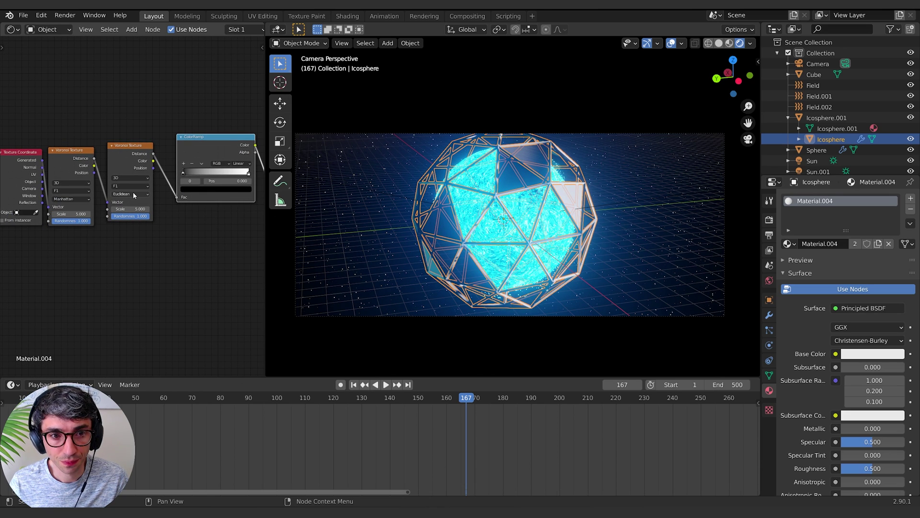
pyautogui.click(133, 194)
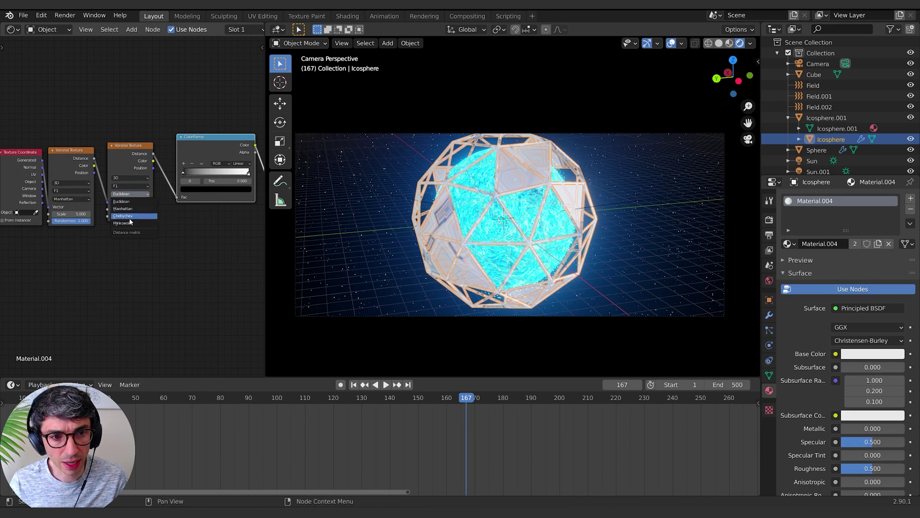
pyautogui.click(126, 208)
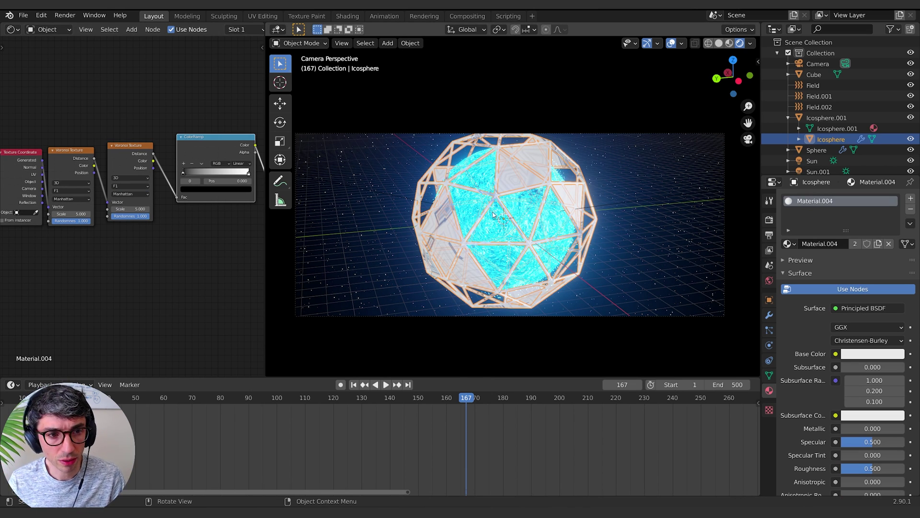
pyautogui.moveTo(71, 214); pyautogui.dragTo(110, 214)
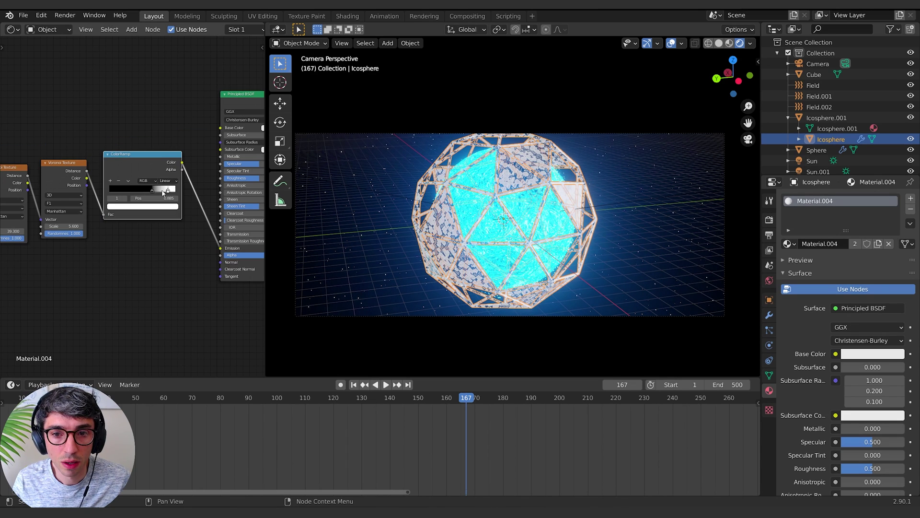
pyautogui.moveTo(169, 190); pyautogui.dragTo(137, 191)
# - Move the ColorRamp's white stop to position 0.418 and reroute its Color from Emission to Base Color
pyautogui.moveTo(182, 163); pyautogui.dragTo(148, 210, button='middle')
pyautogui.moveTo(148, 210); pyautogui.dragTo(186, 175)
pyautogui.moveTo(185, 296); pyautogui.dragTo(144, 300)
pyautogui.moveTo(125, 281); pyautogui.dragTo(197, 222, button='middle')
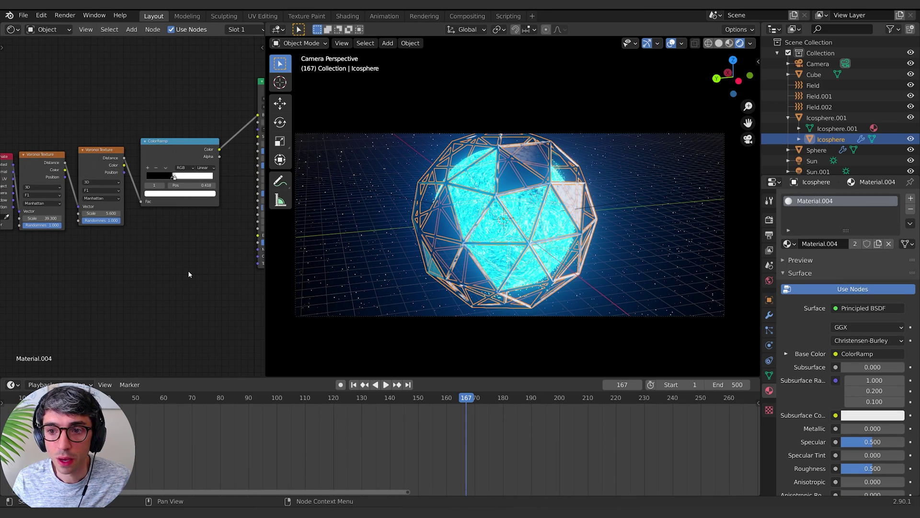
# - Add a Bump node between the ColorRamp and the Principled BSDF's Normal, using the Height input and a strength of about 0.7
pyautogui.hotkey('shift', 'a')
pyautogui.write('bump')
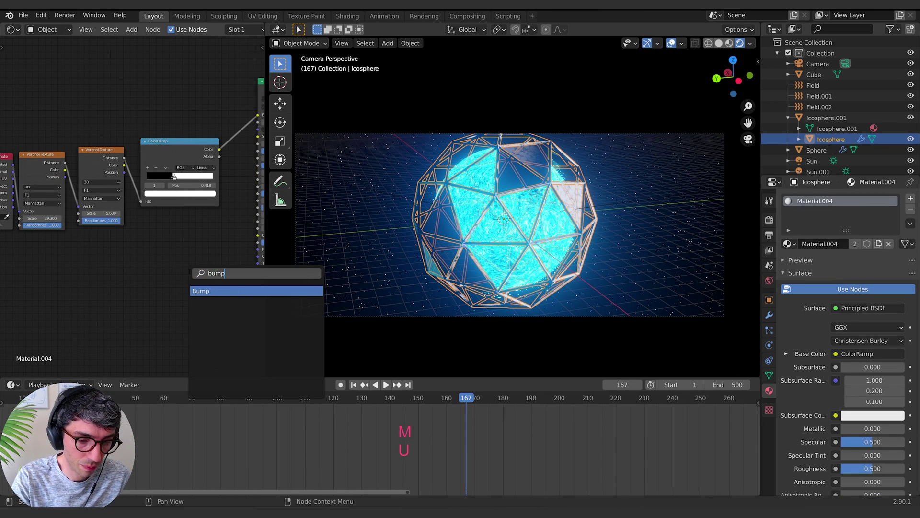
pyautogui.moveTo(169, 135); pyautogui.dragTo(135, 291)
pyautogui.moveTo(134, 290); pyautogui.dragTo(148, 271)
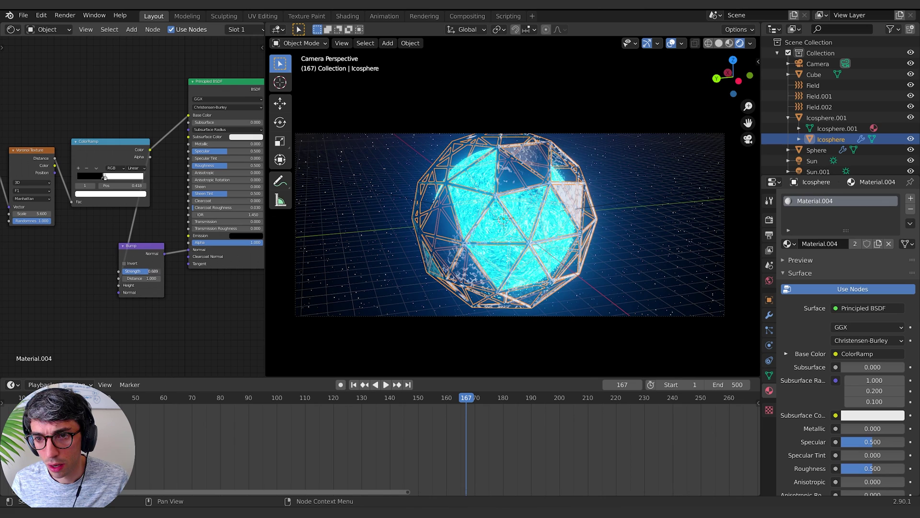
pyautogui.click(124, 263)
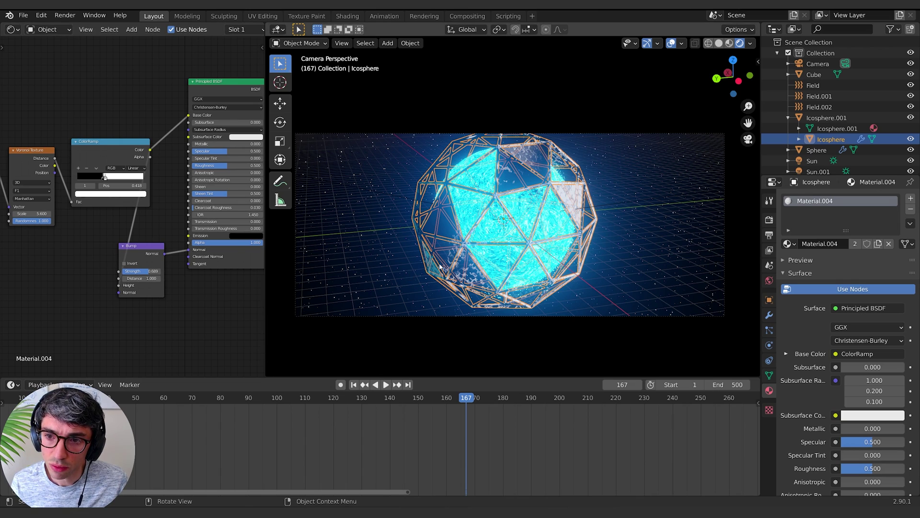
# - Duplicate the ColorRamp, feed the copy from the second Voronoi, and connect its Color to the Principled BSDF's Base Color
pyautogui.moveTo(172, 249); pyautogui.dragTo(191, 270, button='middle')
pyautogui.hotkey('shift', 'd')
pyautogui.click(74, 185)
pyautogui.moveTo(75, 180); pyautogui.dragTo(96, 130)
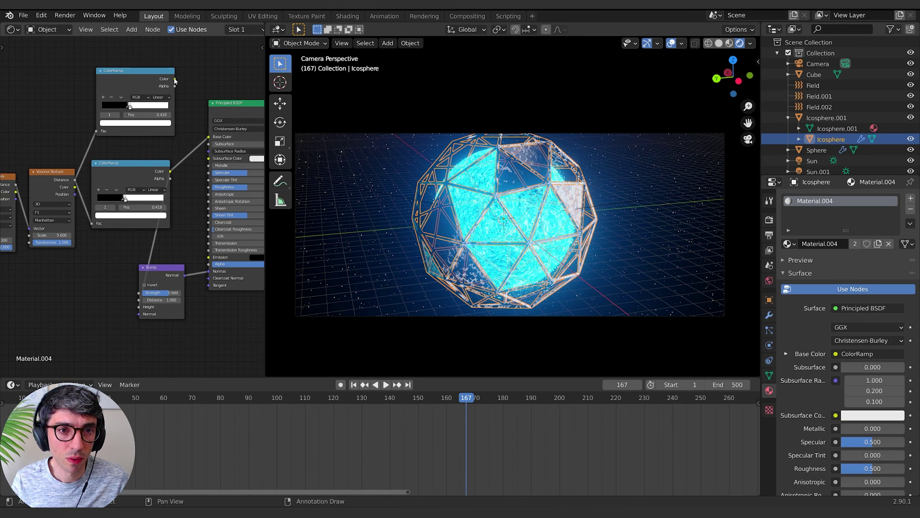
pyautogui.moveTo(175, 79); pyautogui.dragTo(208, 137)
pyautogui.moveTo(153, 145); pyautogui.dragTo(202, 150, button='middle')
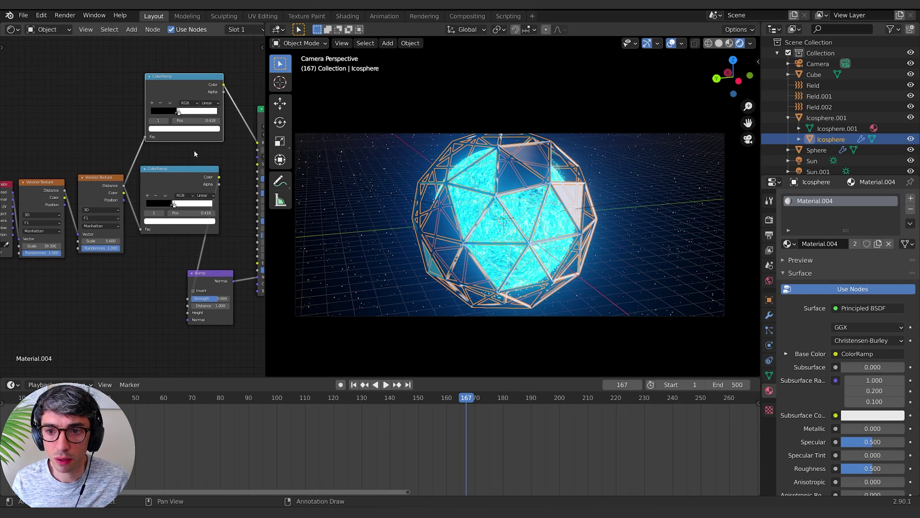
# - Move the duplicated ColorRamp's white stop to position 1.000 and recolor it dark grey
pyautogui.moveTo(179, 111); pyautogui.dragTo(217, 111)
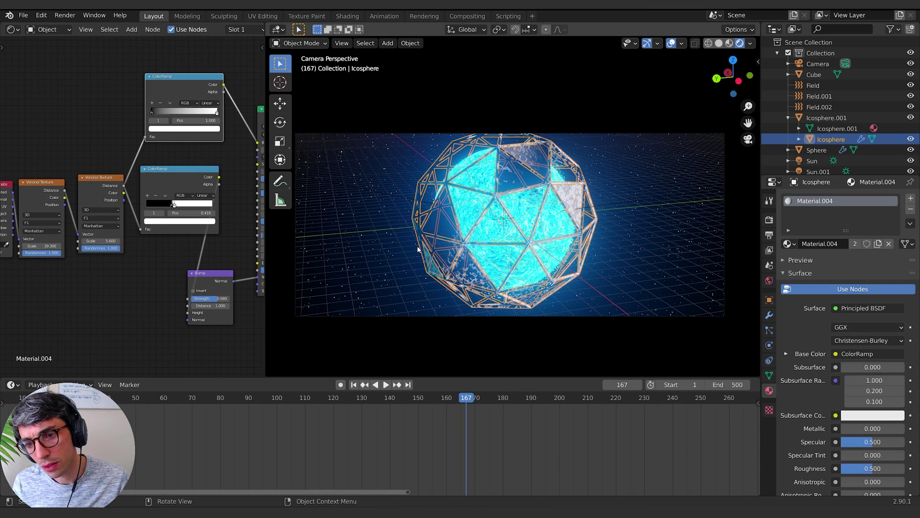
pyautogui.press('r')
pyautogui.rightClick(597, 220)
pyautogui.moveTo(597, 220); pyautogui.dragTo(370, 193, button='middle')
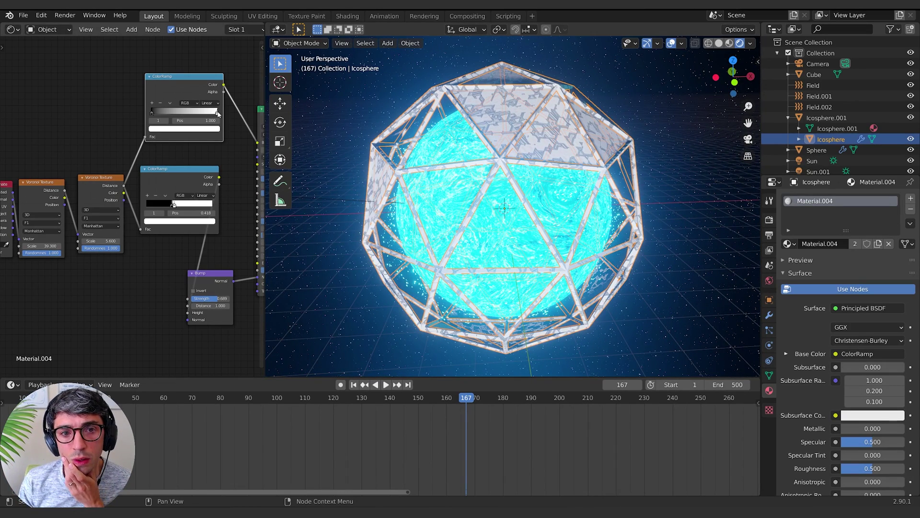
pyautogui.click(215, 130)
pyautogui.moveTo(206, 66); pyautogui.dragTo(206, 74)
pyautogui.moveTo(400, 154); pyautogui.dragTo(454, 154, button='middle')
pyautogui.scroll(-1, 437, 192)
pyautogui.scroll(2, 455, 154)
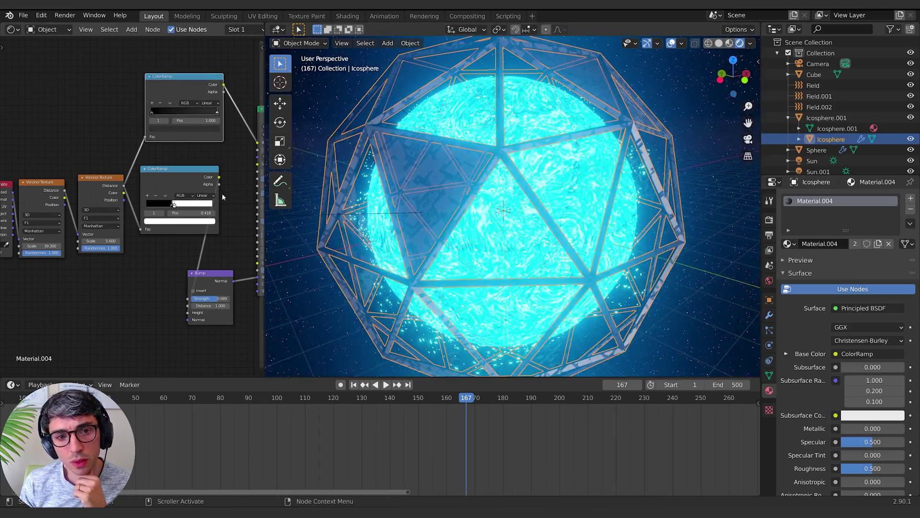
# - Make the shell material strongly metallic with Specular 0.755 and Roughness 0.145, and enable Screen Space Reflections and Ambient Occlusion
pyautogui.moveTo(252, 175); pyautogui.dragTo(75, 179, button='middle')
pyautogui.moveTo(109, 175); pyautogui.dragTo(95, 196)
pyautogui.click(769, 220)
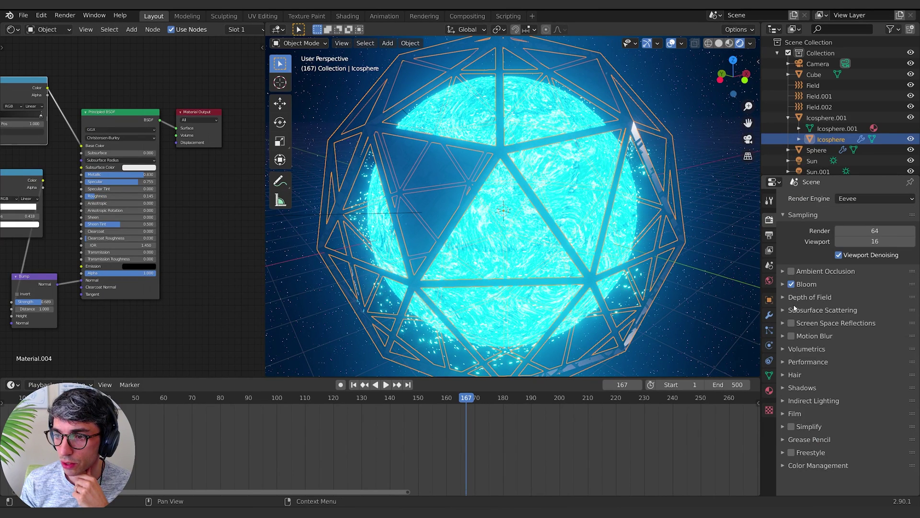
pyautogui.click(792, 323)
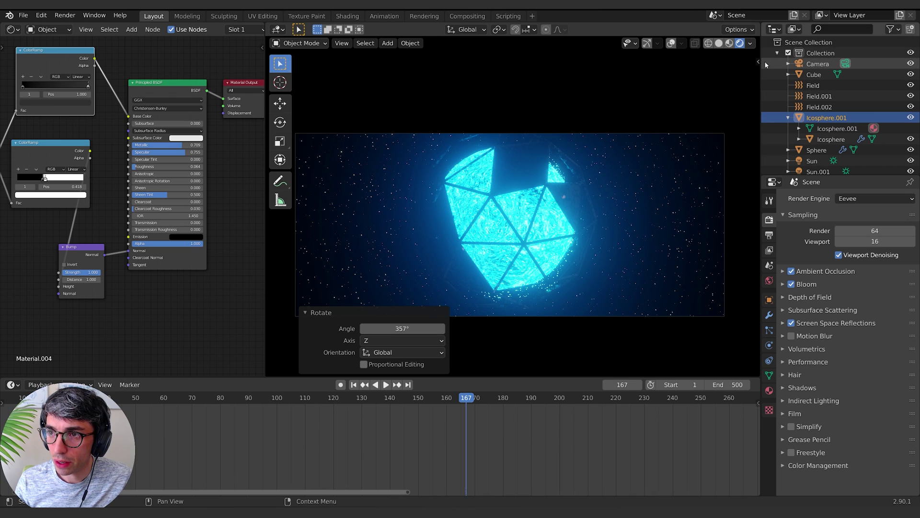
# - Lock the camera to the view and move it in for a close-up of the shell and sphere
pyautogui.click(758, 61)
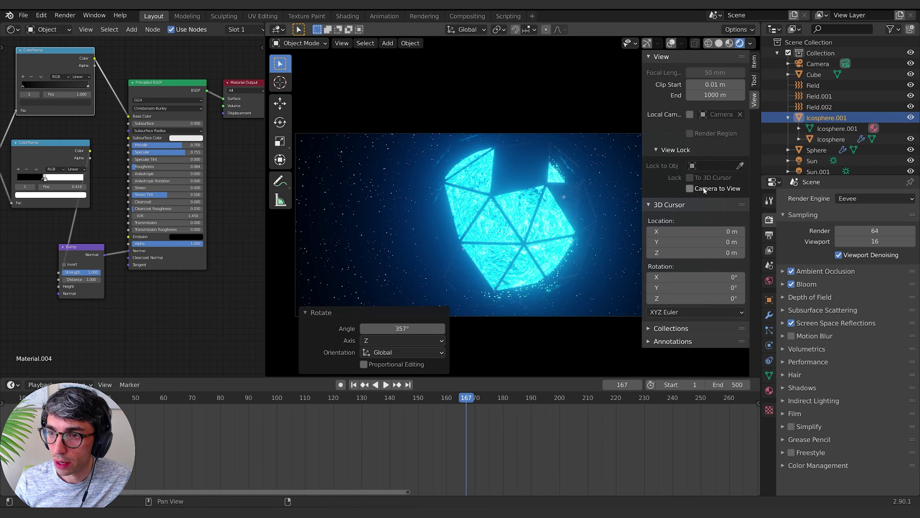
pyautogui.scroll(5, 456, 242)
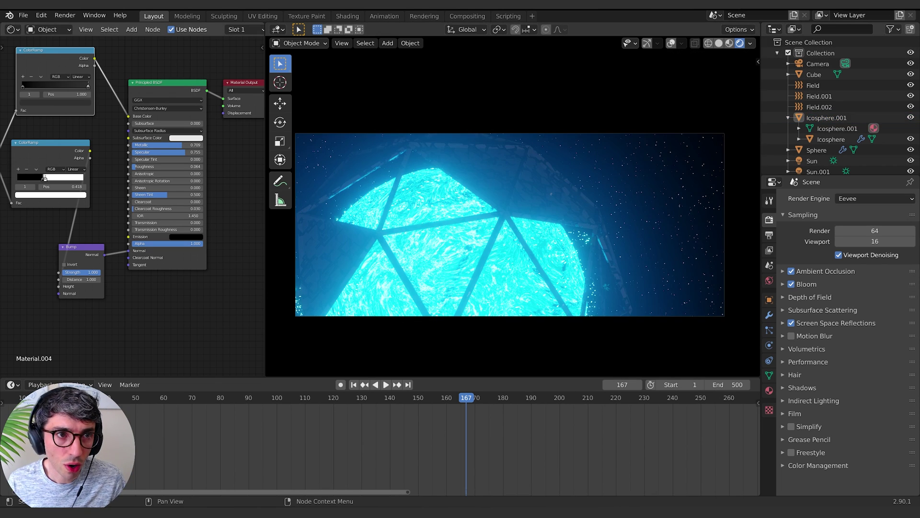
# - Switch the shader editor from the object material to the World nodes and make room below the star setup
pyautogui.click(13, 30)
pyautogui.click(13, 30)
pyautogui.click(14, 30)
pyautogui.click(48, 30)
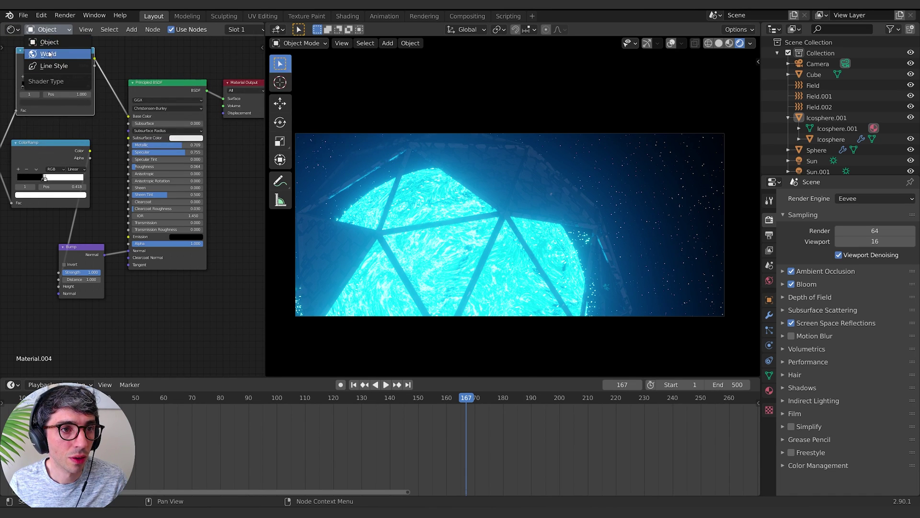
pyautogui.click(43, 48)
pyautogui.moveTo(158, 259); pyautogui.dragTo(62, 273, button='middle')
pyautogui.moveTo(120, 140); pyautogui.dragTo(211, 166)
pyautogui.moveTo(133, 253); pyautogui.dragTo(166, 224, button='middle')
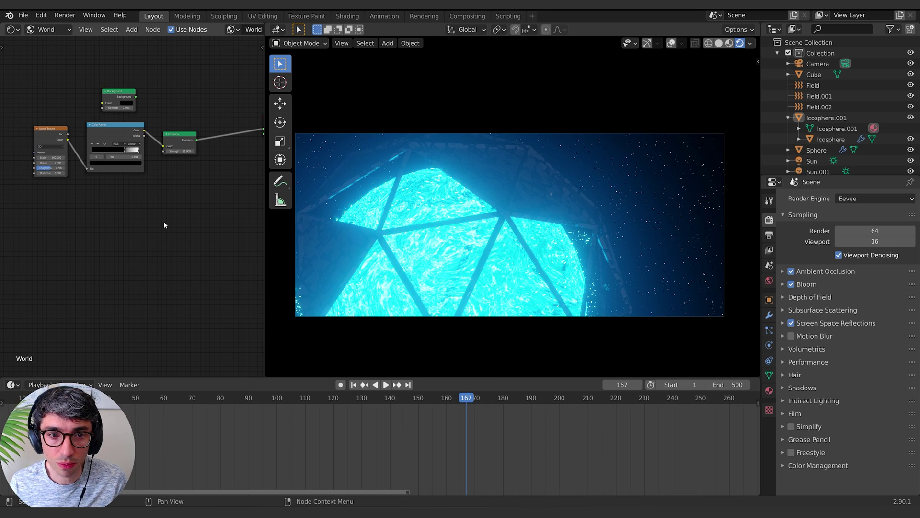
# - Add a Noise Texture node to the World shader, below the existing star nodes
pyautogui.hotkey('shift', 'a')
pyautogui.moveTo(174, 220)
pyautogui.write('noise')
pyautogui.press('Return')
pyautogui.click(173, 220)
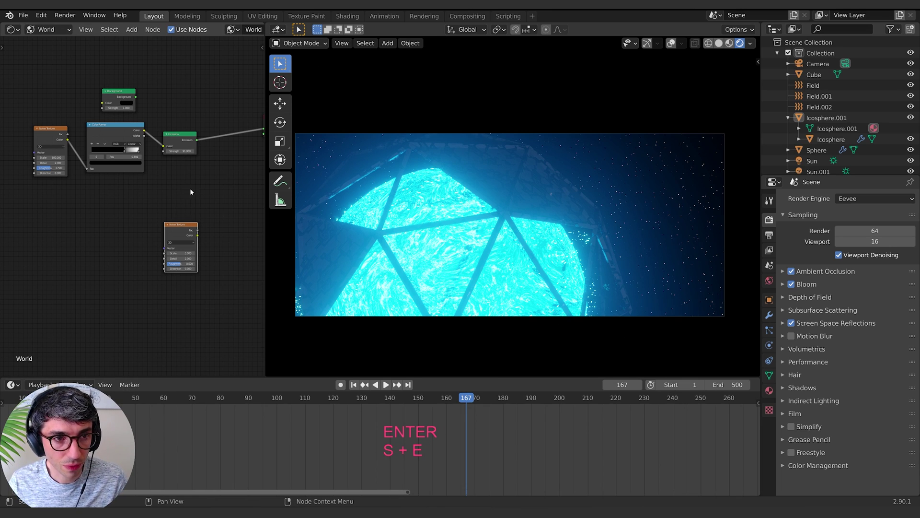
# - Add a ColorRamp beside the new Noise Texture and connect the noise Color to its Fac
pyautogui.hotkey('shift', 'a')
pyautogui.moveTo(192, 220)
pyautogui.write('colo')
pyautogui.press('Down')
pyautogui.press('Return')
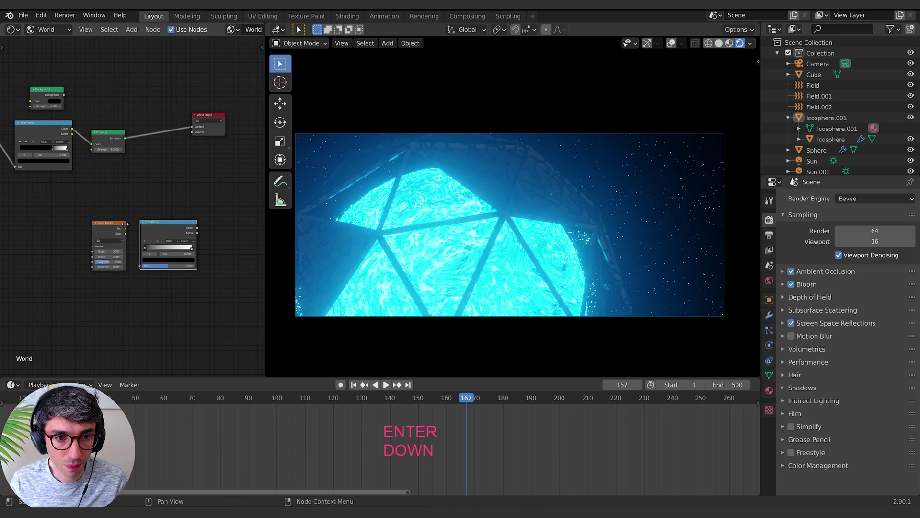
pyautogui.click(144, 227)
pyautogui.moveTo(158, 213); pyautogui.dragTo(190, 216, button='middle')
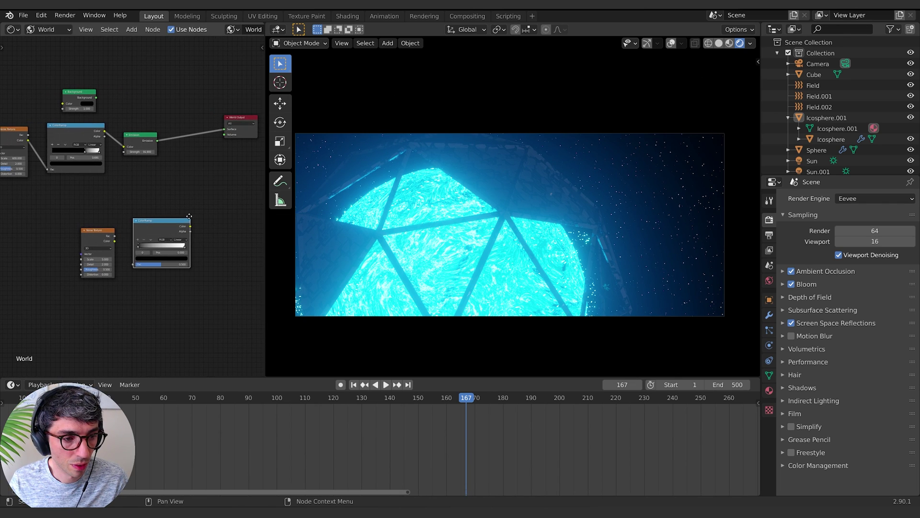
pyautogui.moveTo(115, 241); pyautogui.dragTo(133, 264)
# - Add a Volume Scatter node colored by the new ColorRamp and connect it to the World Output's Volume
pyautogui.moveTo(202, 232); pyautogui.dragTo(114, 253, button='middle')
pyautogui.moveTo(186, 145); pyautogui.dragTo(213, 159)
pyautogui.hotkey('shift', 'a')
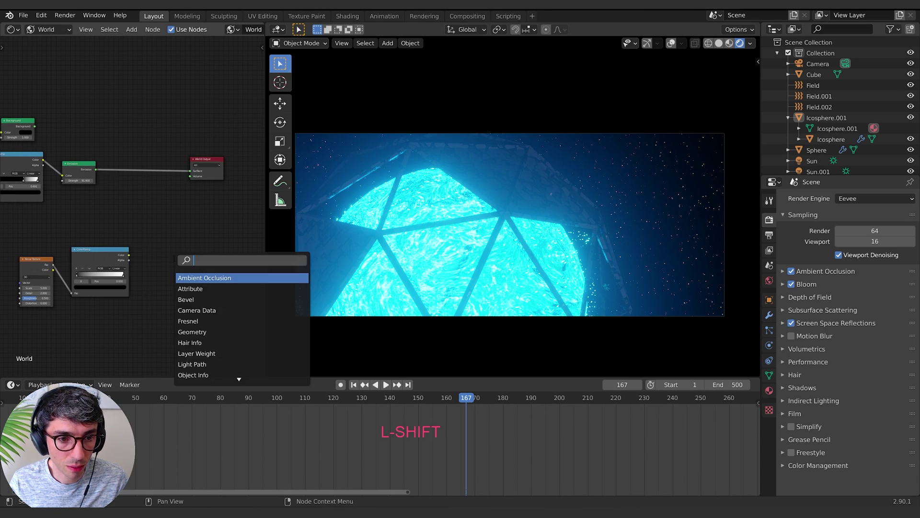
pyautogui.write('vol')
pyautogui.press('Down')
pyautogui.press('Down')
pyautogui.press('Down')
pyautogui.press('Return')
pyautogui.moveTo(129, 256)
pyautogui.mouseDown()
pyautogui.moveTo(175, 272)
pyautogui.moveTo(152, 208)
pyautogui.moveTo(192, 181)
pyautogui.mouseUp()
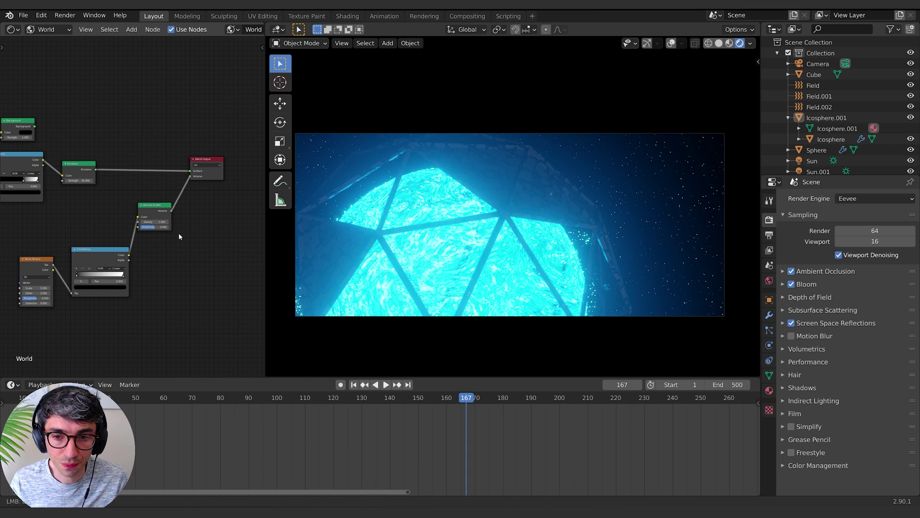
# - Thin the fog by reducing the Volume Scatter density past 0.1 and 0.01 and moving its ColorRamp's black stop toward the middle
pyautogui.moveTo(186, 234); pyautogui.dragTo(234, 250, button='middle')
pyautogui.doubleClick(204, 238)
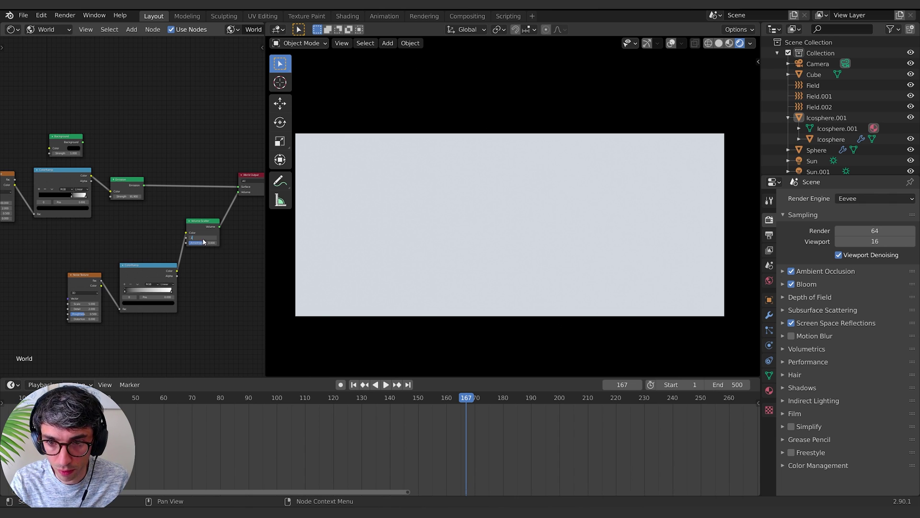
pyautogui.write('.1')
pyautogui.press('Return')
pyautogui.write('.01')
pyautogui.press('Return')
pyautogui.moveTo(203, 242); pyautogui.dragTo(191, 242)
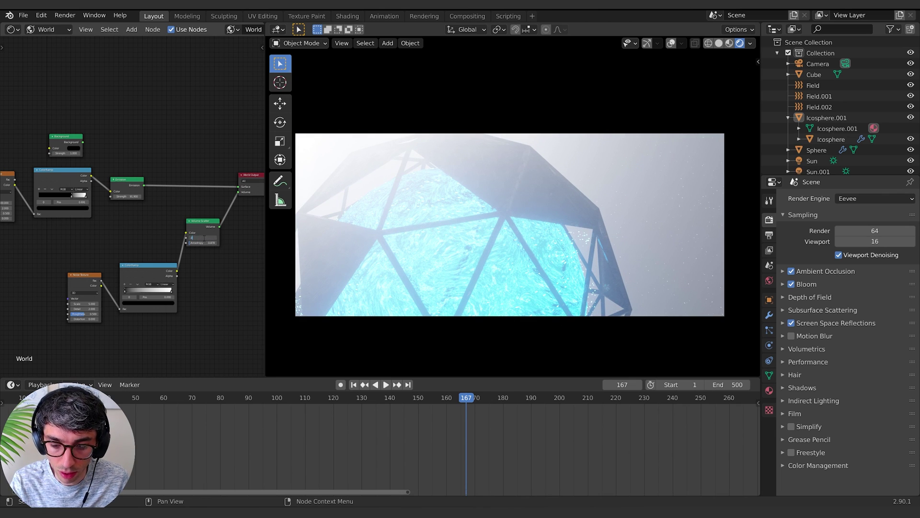
pyautogui.press('Return')
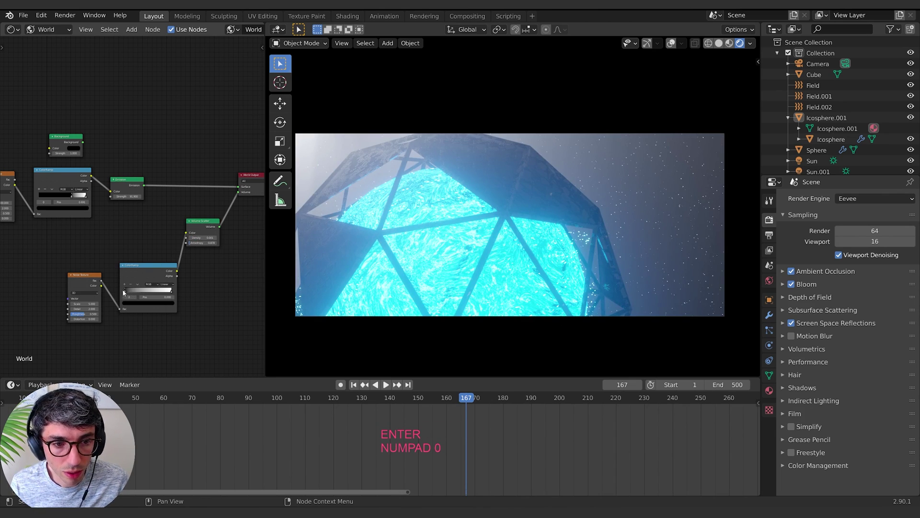
pyautogui.moveTo(129, 291); pyautogui.dragTo(146, 290)
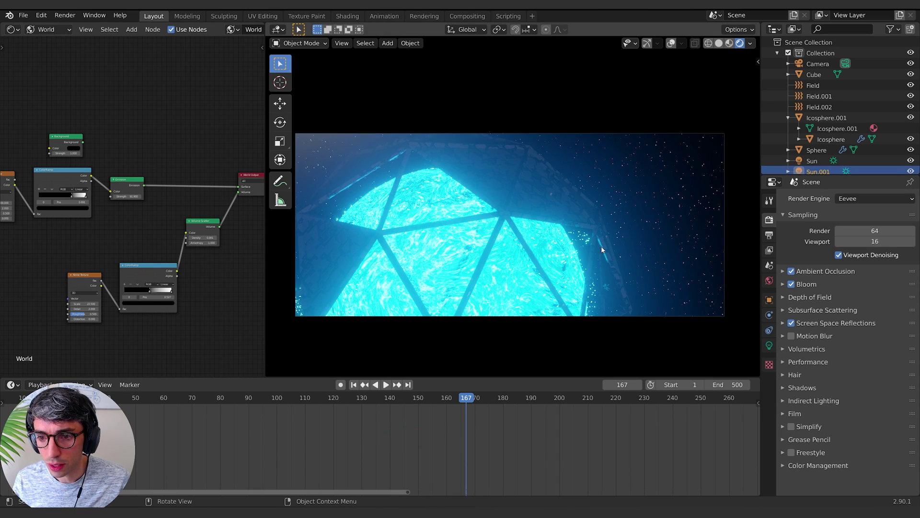
# - Add a Point light and, with the overlays shown, move it by about 3.86, -2.04 and 2.00 m in X, Y and Z
pyautogui.hotkey('shift', 'a')
pyautogui.moveTo(577, 379)
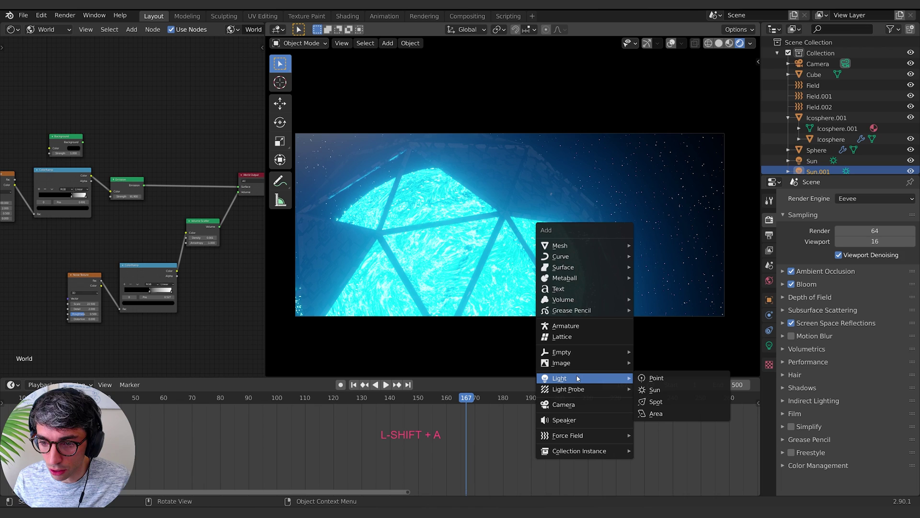
pyautogui.click(643, 379)
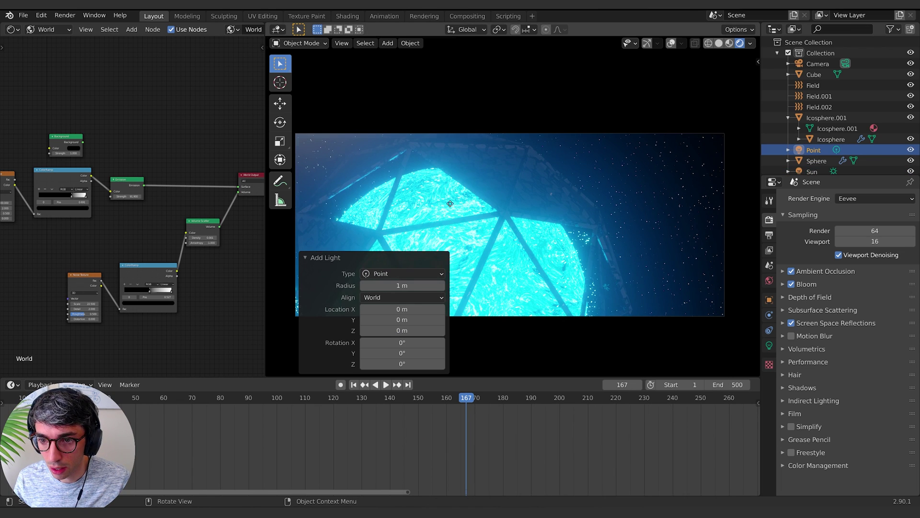
pyautogui.press('Escape')
pyautogui.click(646, 43)
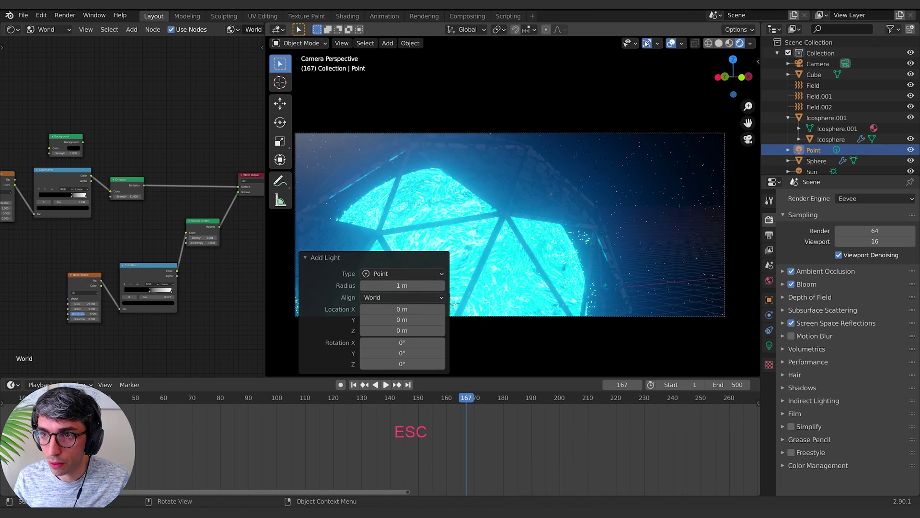
pyautogui.press('g')
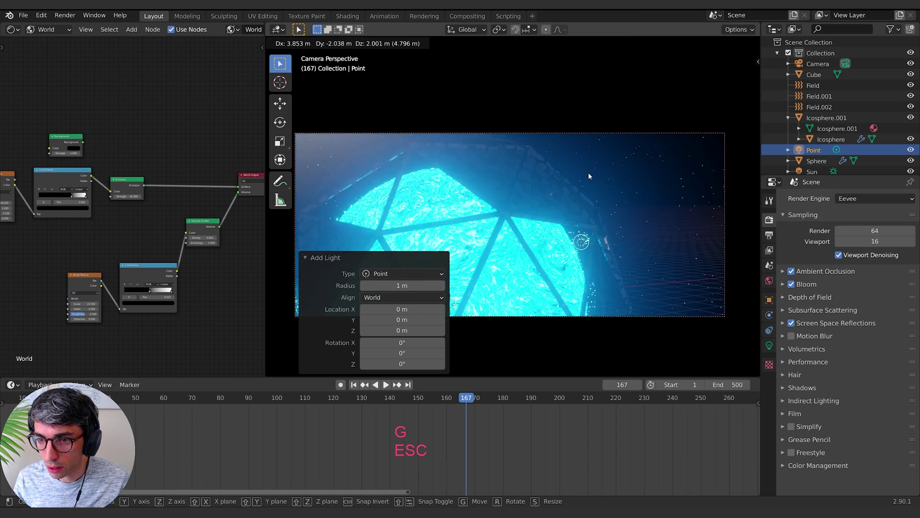
pyautogui.click(589, 176)
# - Give the point light the copied blue color, a power of 100000 W and a radius of 1.4 m
pyautogui.click(769, 345)
pyautogui.click(885, 257)
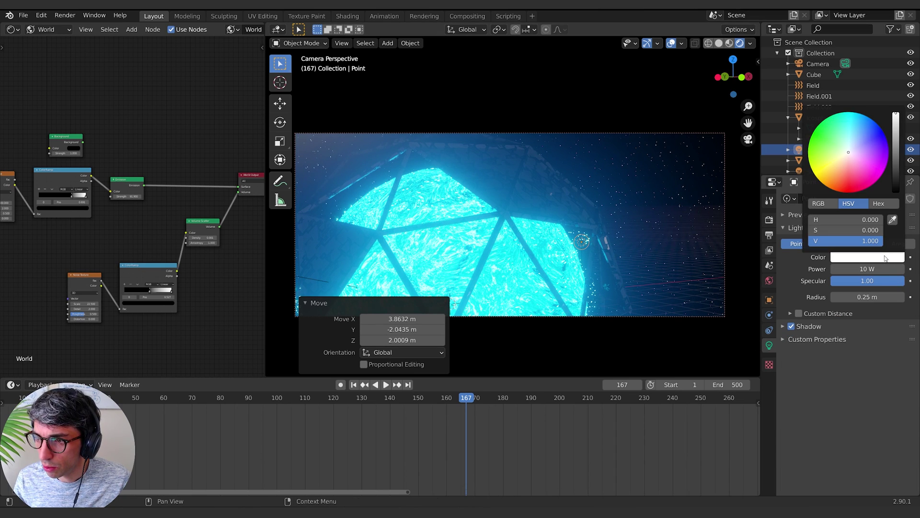
pyautogui.hotkey('ctrl', 'v')
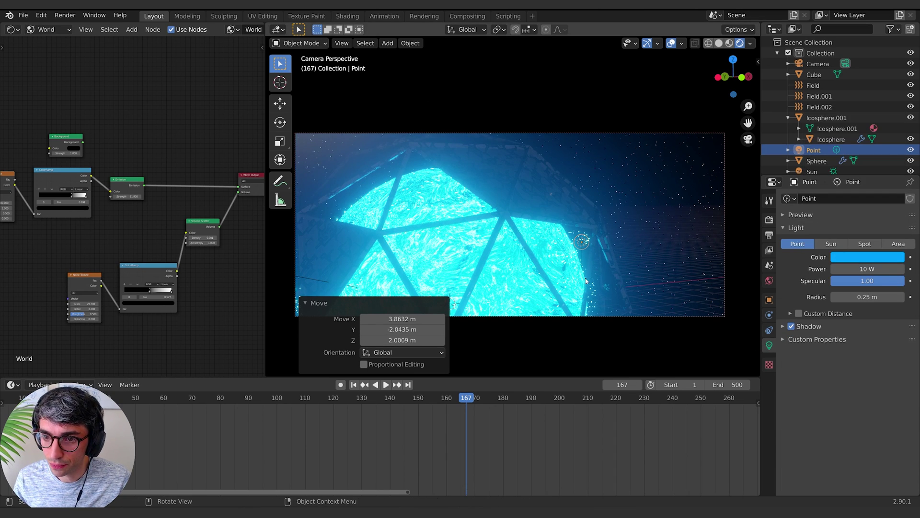
pyautogui.moveTo(860, 268); pyautogui.dragTo(886, 269)
pyautogui.click(861, 270)
pyautogui.write('1000')
pyautogui.press('Return')
pyautogui.moveTo(863, 296); pyautogui.dragTo(892, 297)
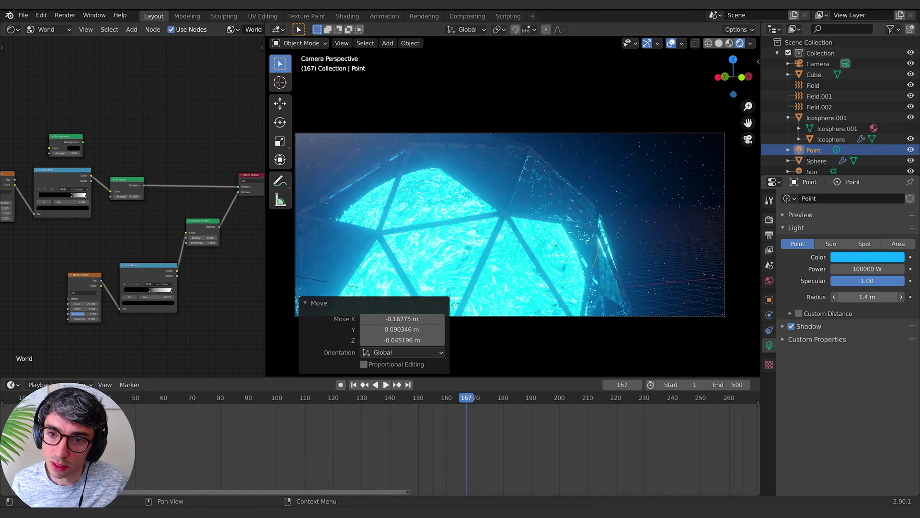
# - Move the point light by about -0.31, 0.21 and 0.95 m in X, Y and Z, and cut its power to a tenth
pyautogui.press('g')
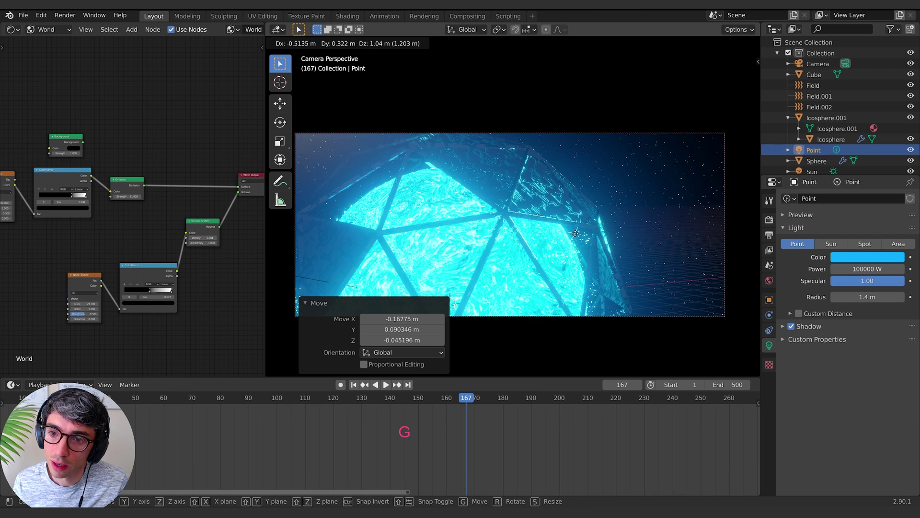
pyautogui.click(575, 234)
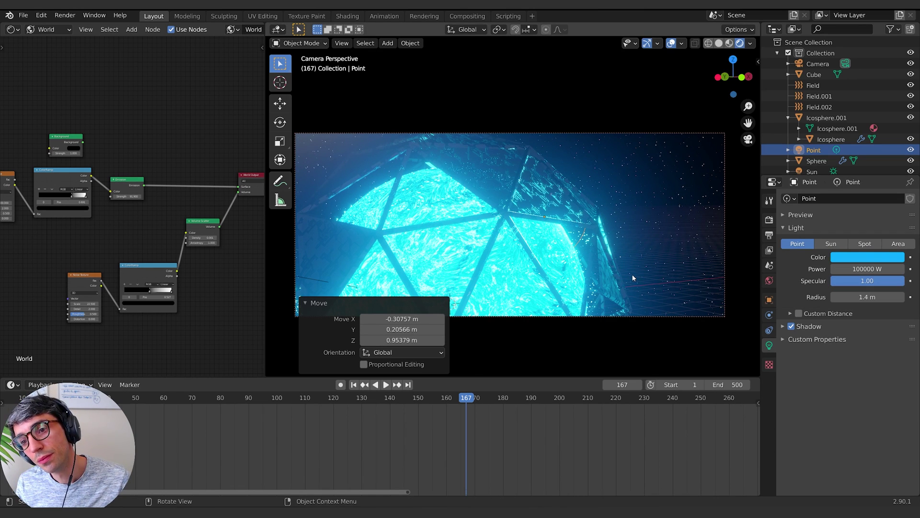
pyautogui.click(849, 269)
pyautogui.click(849, 269)
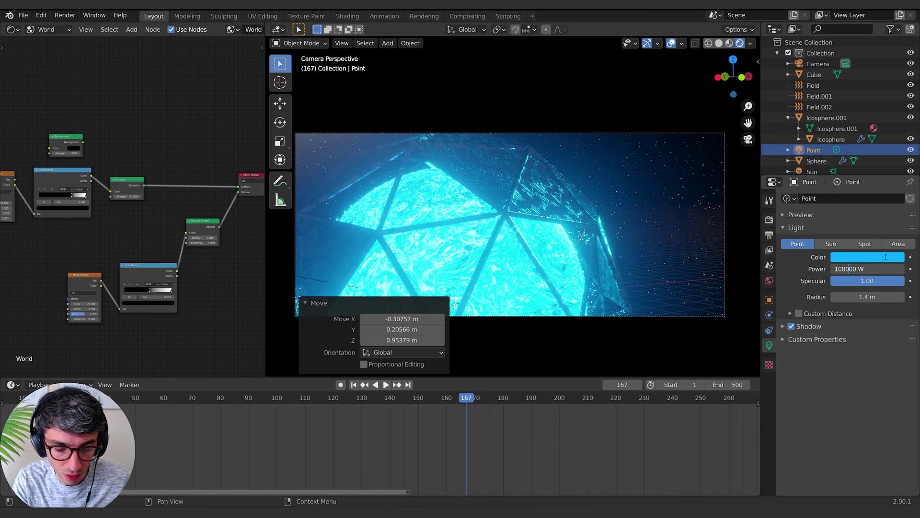
pyautogui.press('BackSpace')
pyautogui.click(886, 257)
# - Change the Sun.001 light's color to a salmon red with hue about 0.004 and saturation about 0.565
pyautogui.click(817, 159)
pyautogui.scroll(-2, 818, 152)
pyautogui.click(812, 143)
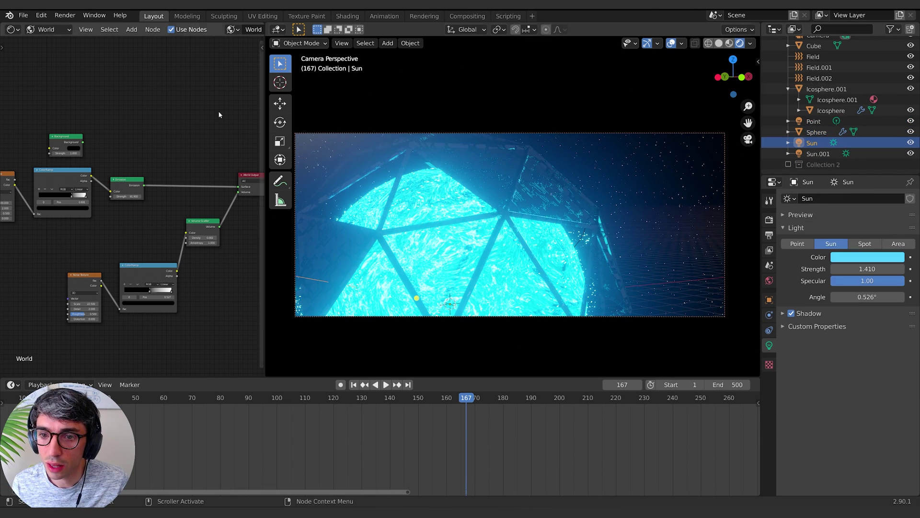
pyautogui.click(818, 153)
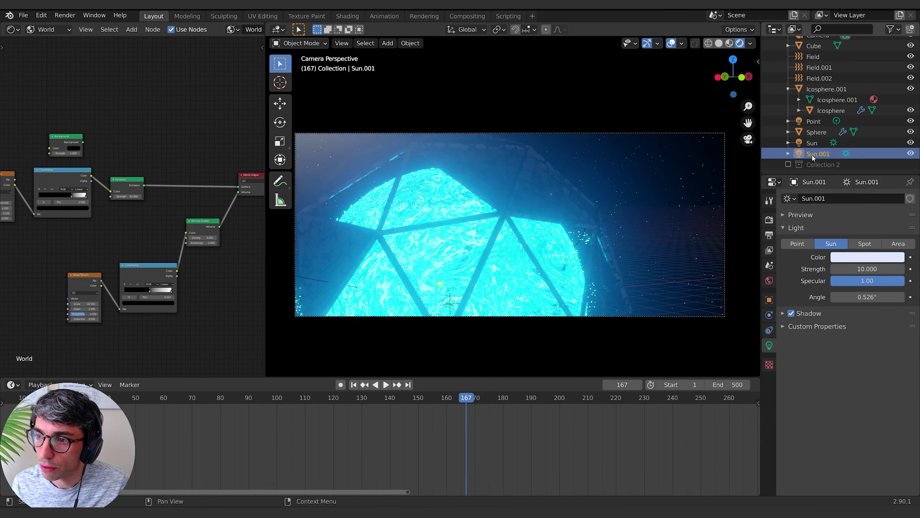
pyautogui.click(867, 260)
pyautogui.click(849, 170)
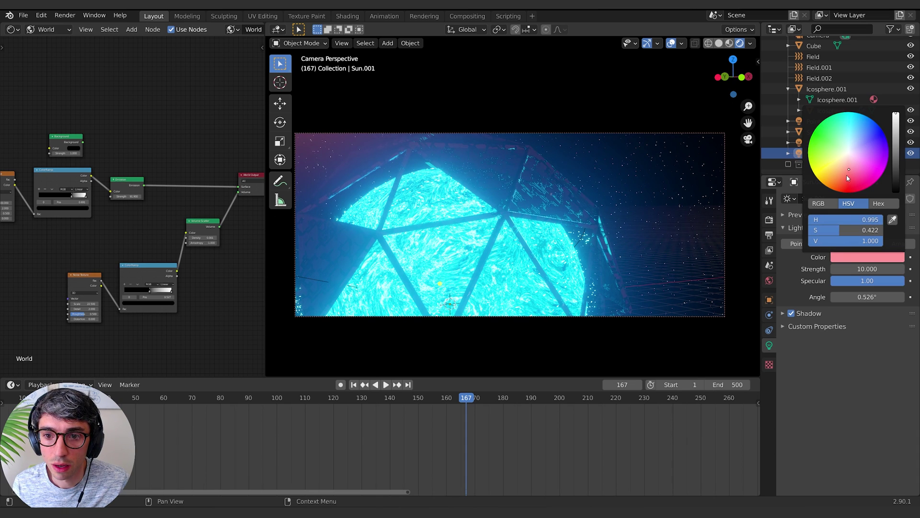
pyautogui.click(848, 175)
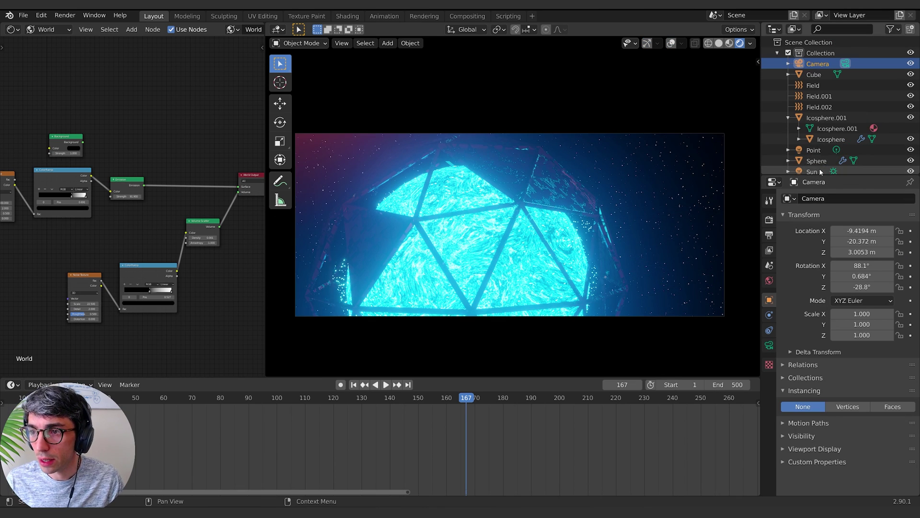
# - Set the Sun.001 light's strength to 20 and its angle to 37.1°
pyautogui.click(819, 169)
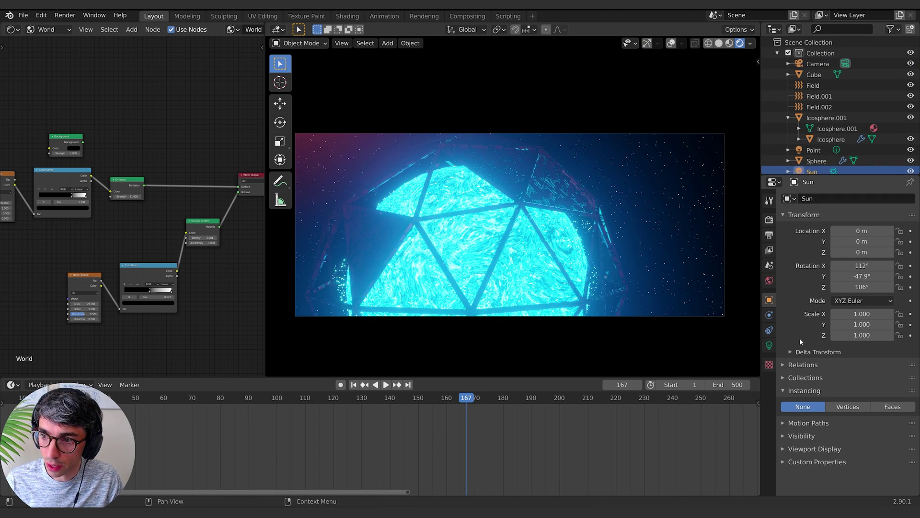
pyautogui.click(770, 345)
pyautogui.scroll(-2, 824, 158)
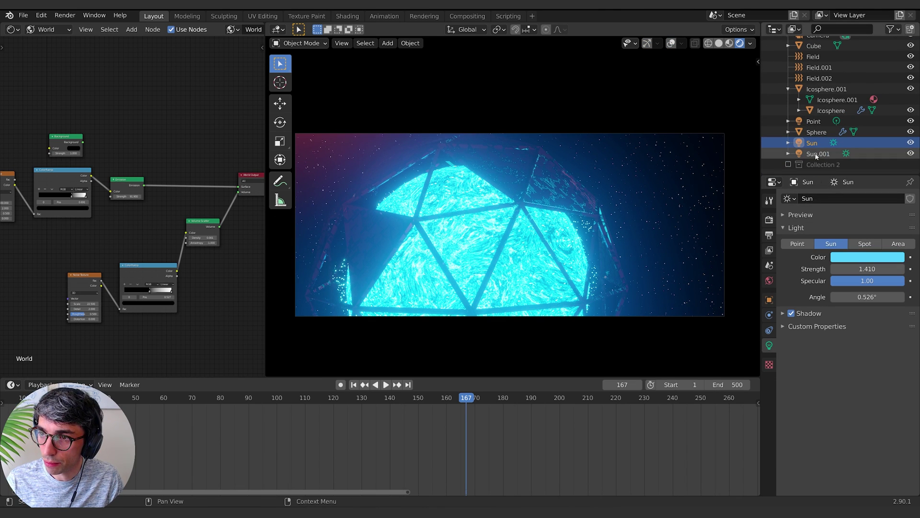
pyautogui.click(816, 154)
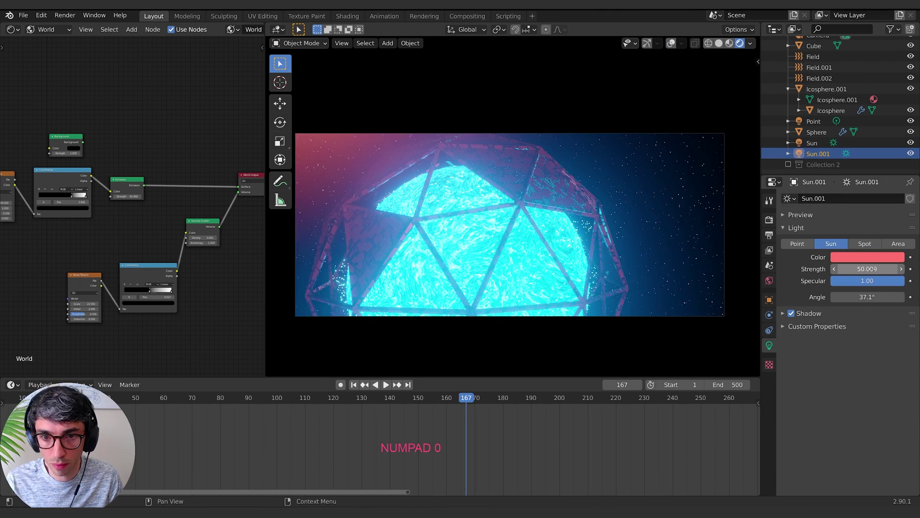
pyautogui.click(873, 269)
pyautogui.write('20')
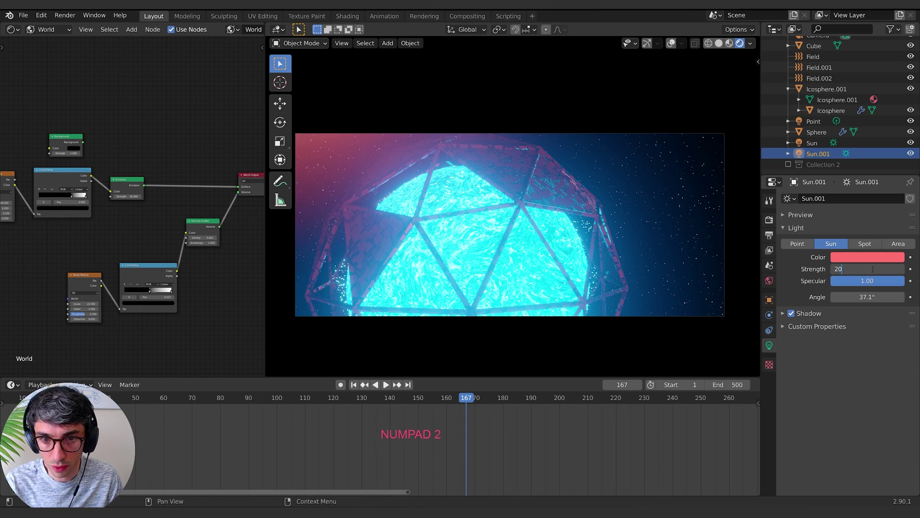
pyautogui.press('Return')
# - Reposition the Sun.001 light and rotate it about -25.8° in the view plane and -3.71° around the global X axis
pyautogui.press('g')
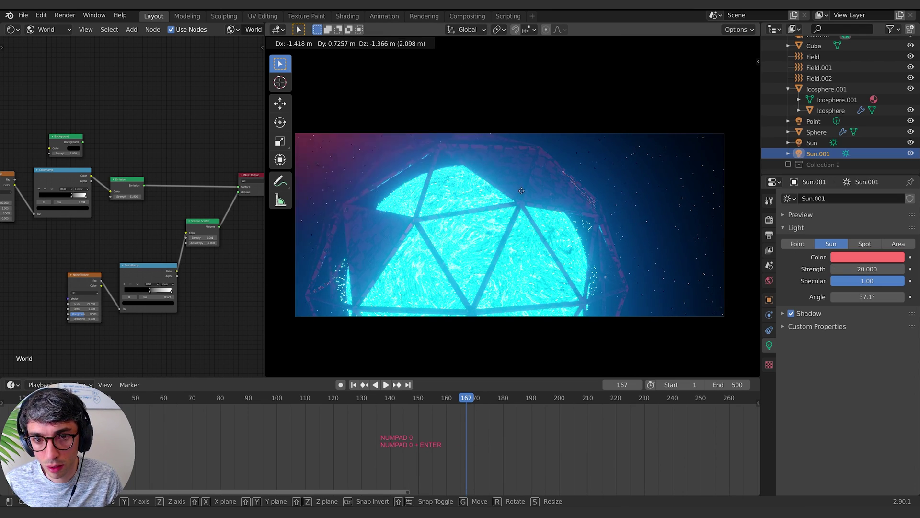
pyautogui.click(596, 178)
pyautogui.press('r')
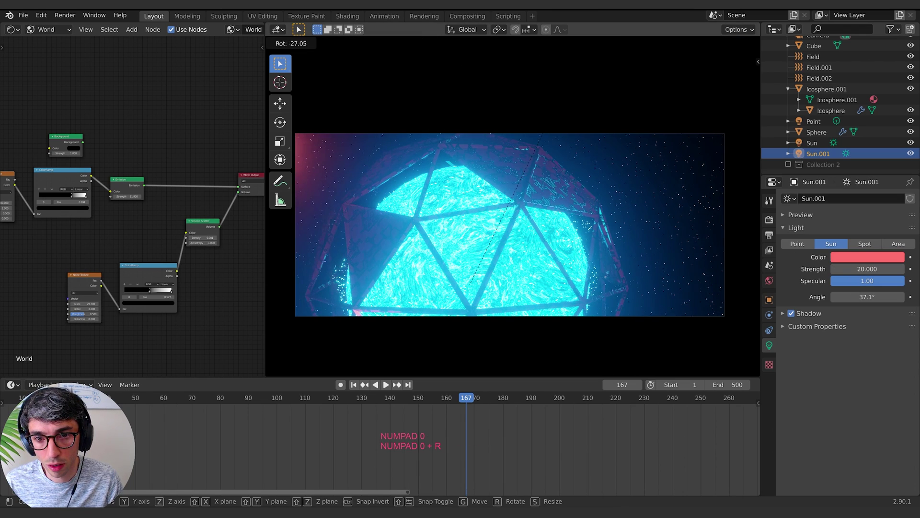
pyautogui.click(624, 70)
pyautogui.press('r')
pyautogui.press('z')
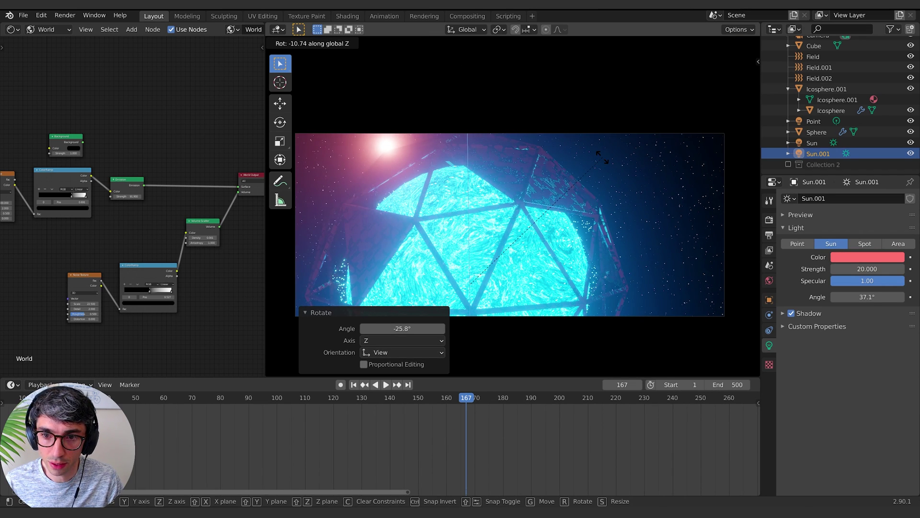
pyautogui.press('x')
pyautogui.click(602, 157)
# - Shift the Sun.001 light's color to orange and review the rendered image of frame 302
pyautogui.click(868, 257)
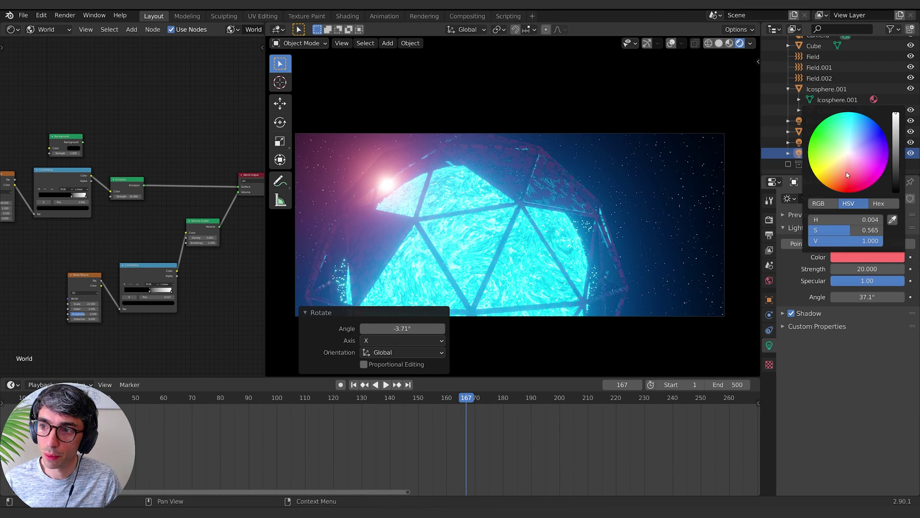
pyautogui.moveTo(847, 175); pyautogui.dragTo(835, 187)
pyautogui.press('F11')
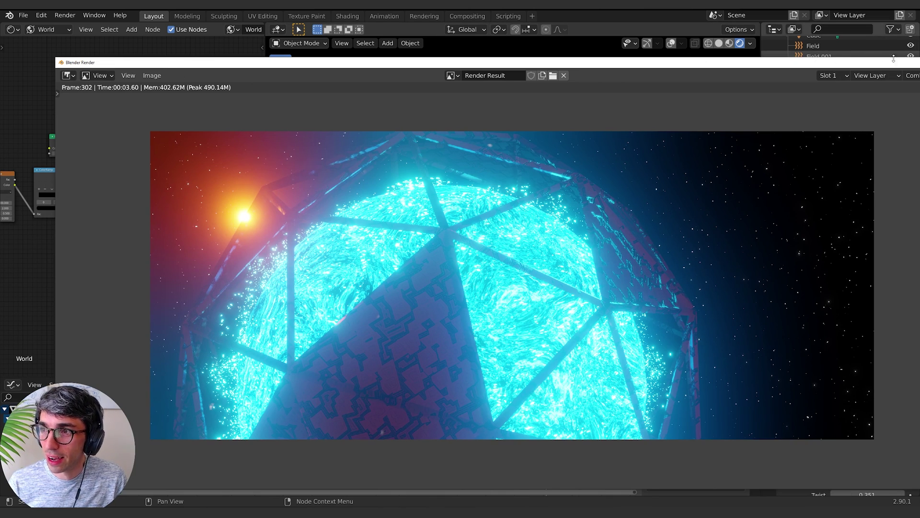
pyautogui.moveTo(894, 58); pyautogui.dragTo(832, 62)
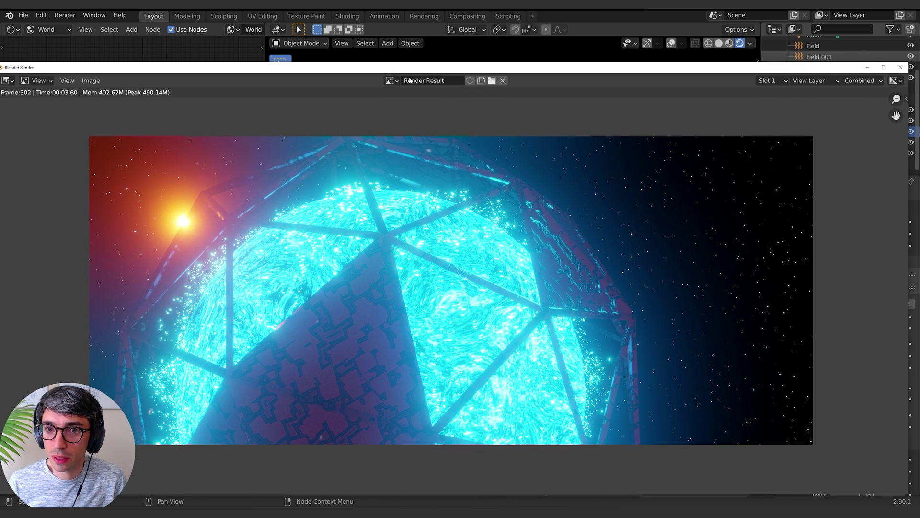
pyautogui.click(901, 67)
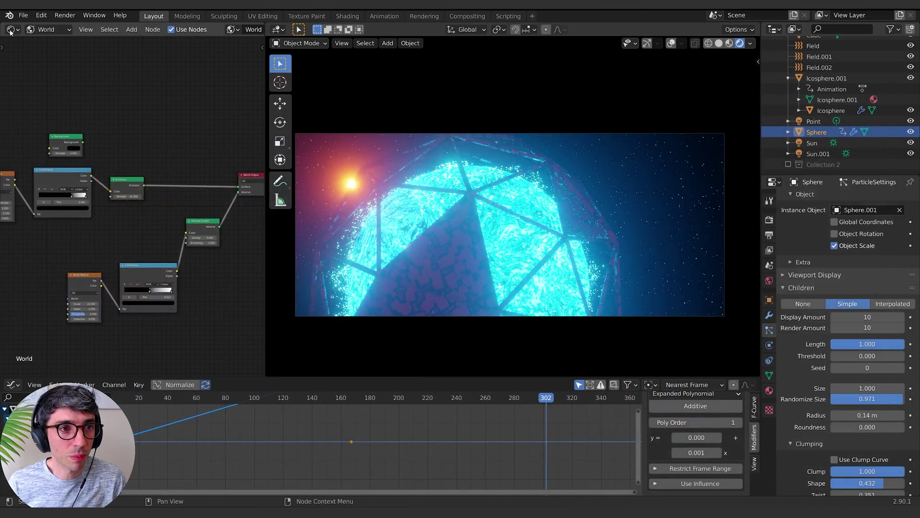
# - Set up the Compositor beside an Image Editor displaying the Viewer Node, and enable compositing nodes
pyautogui.click(9, 29)
pyautogui.click(29, 107)
pyautogui.click(365, 29)
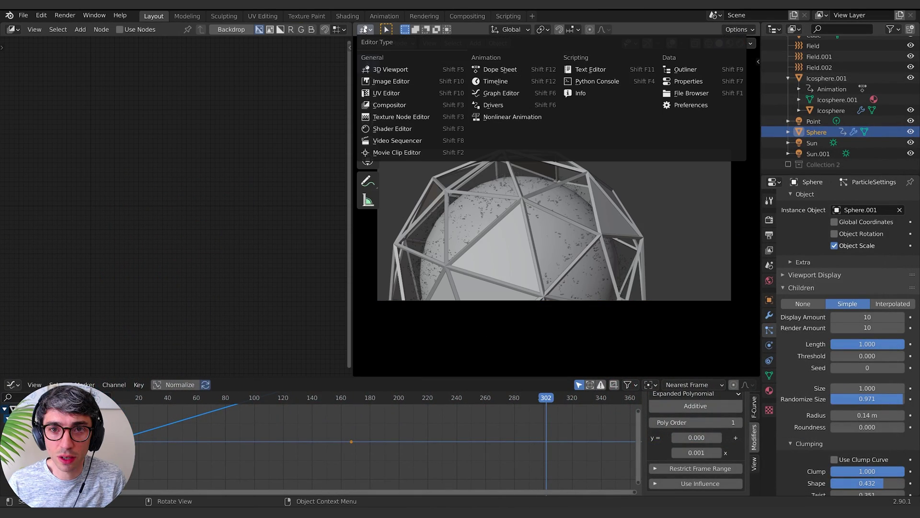
pyautogui.click(390, 81)
pyautogui.click(511, 30)
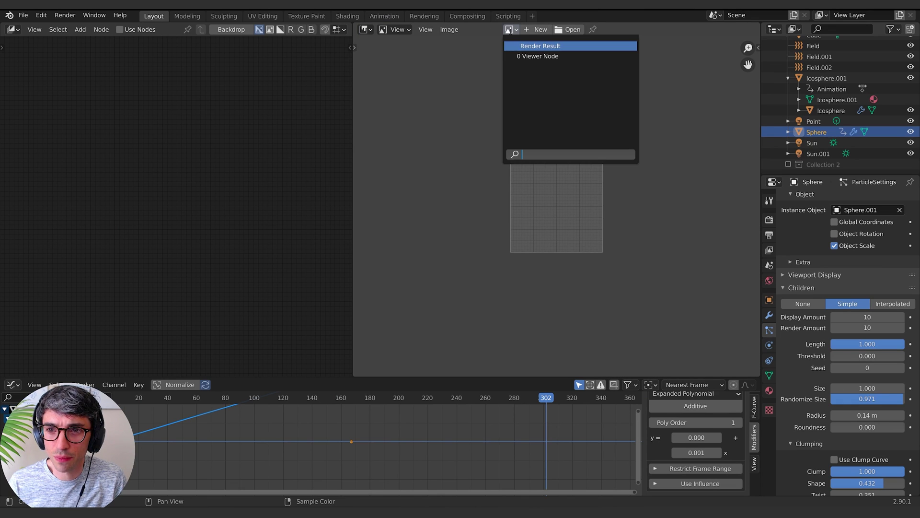
pyautogui.click(538, 56)
pyautogui.click(120, 30)
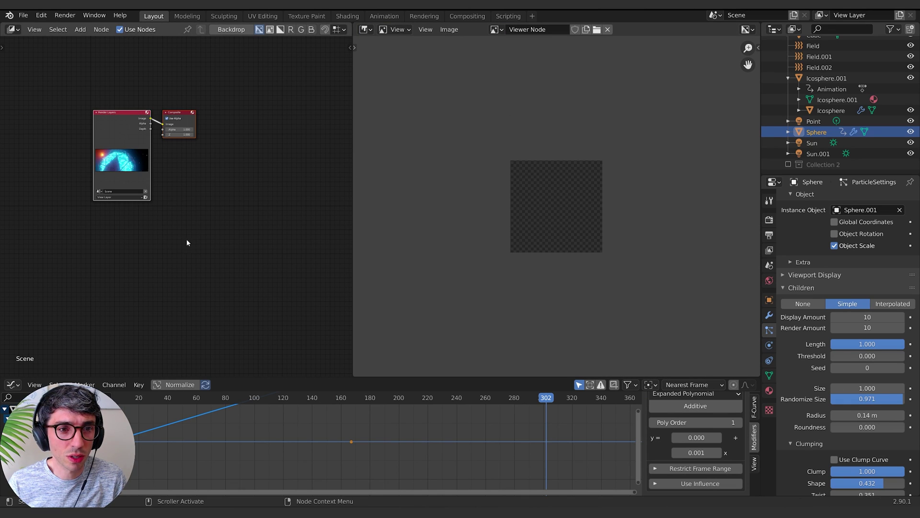
# - Reposition the compositing nodes, moving the Composite node well away from Render Layers to make room between them
pyautogui.press('g')
pyautogui.click(221, 131)
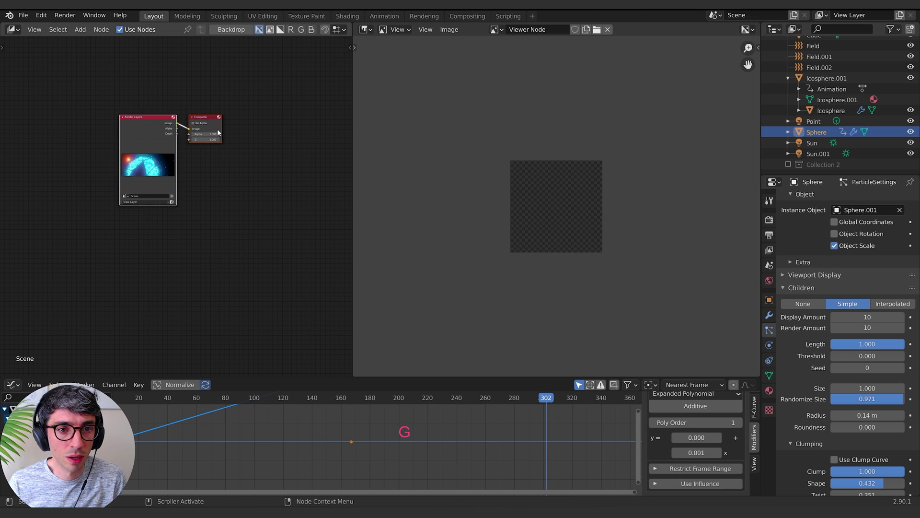
pyautogui.click(223, 131)
pyautogui.click(222, 130)
pyautogui.press('g')
pyautogui.click(287, 136)
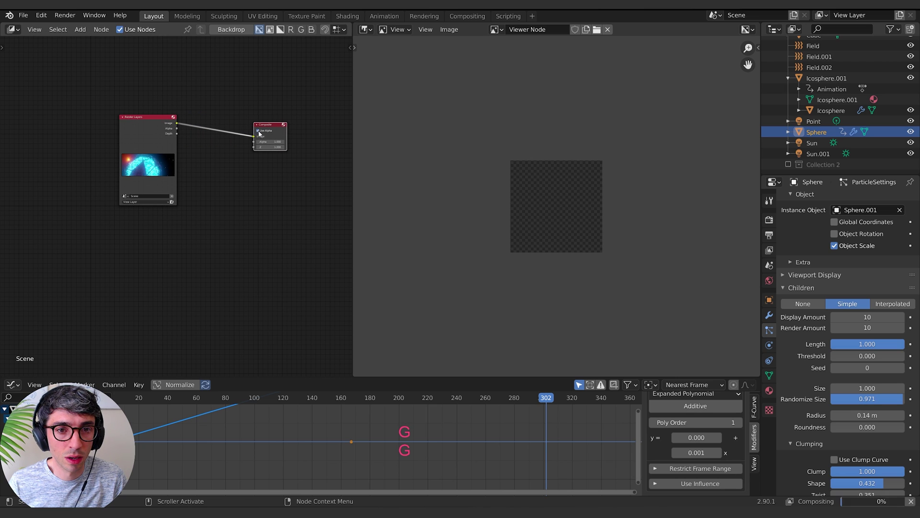
# - Add a Viewer node below the Composite node, feed it the Render Layers Image output, and move Render Layers further away
pyautogui.click(244, 172)
pyautogui.hotkey('shift', 'a')
pyautogui.write('vie')
pyautogui.press('Down')
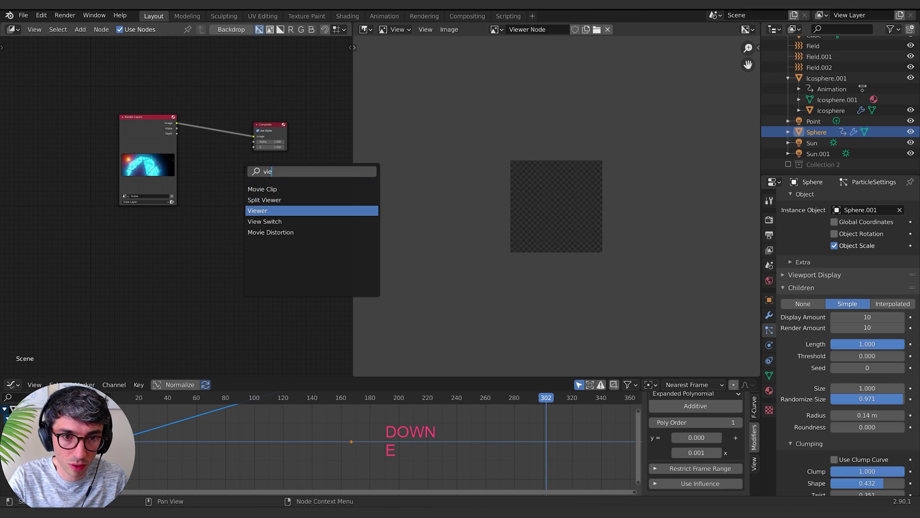
pyautogui.press('Return')
pyautogui.click(226, 215)
pyautogui.moveTo(177, 124); pyautogui.dragTo(223, 231)
pyautogui.moveTo(143, 132); pyautogui.dragTo(130, 142)
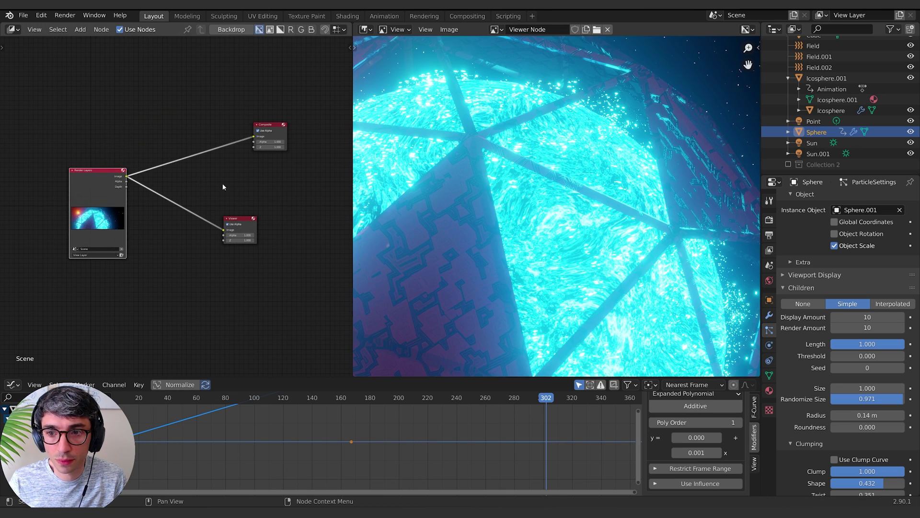
# - Widen the Image Editor against the node editor and fit the whole Viewer Node image in it
pyautogui.click(92, 184)
pyautogui.scroll(-3, 544, 204)
pyautogui.moveTo(354, 257); pyautogui.dragTo(287, 250)
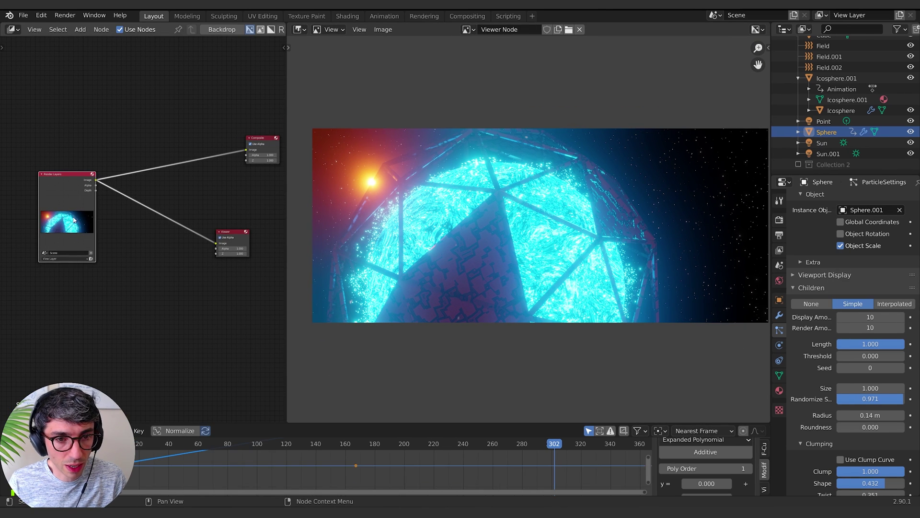
# - Insert a Glare node on the link between Render Layers and Viewer, and set its glare type to Ghosts
pyautogui.hotkey('shift', 'a')
pyautogui.click(174, 292)
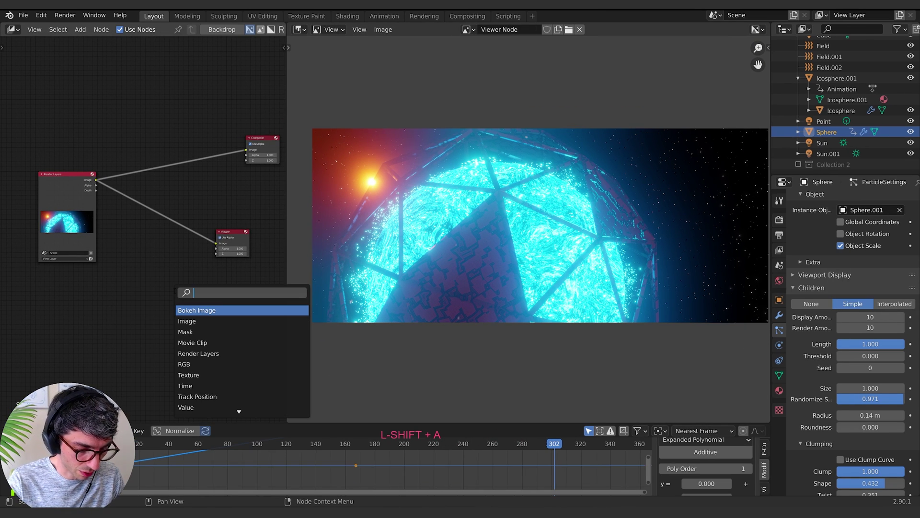
pyautogui.write('gl')
pyautogui.press('Return')
pyautogui.click(126, 207)
pyautogui.click(149, 221)
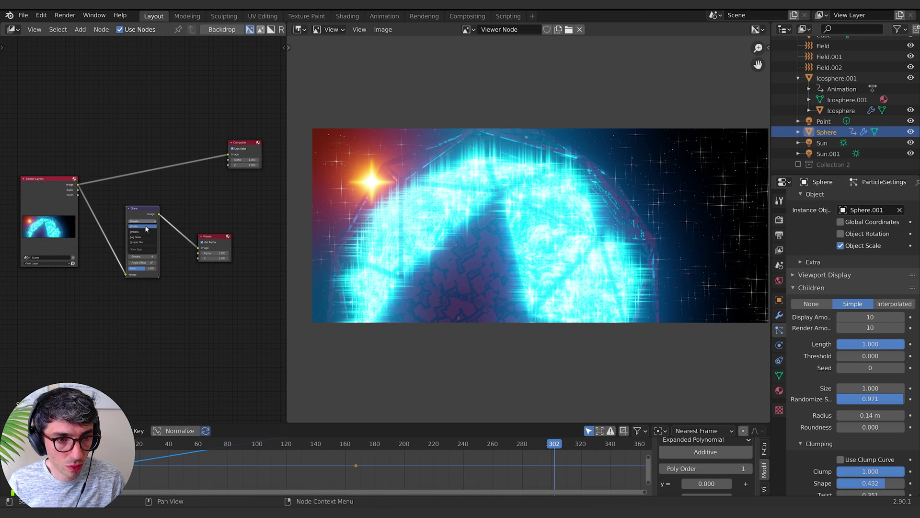
pyautogui.click(146, 227)
# - Raise the Glare node's Threshold, trying 5 first and settling on 1000
pyautogui.scroll(5, 173, 306)
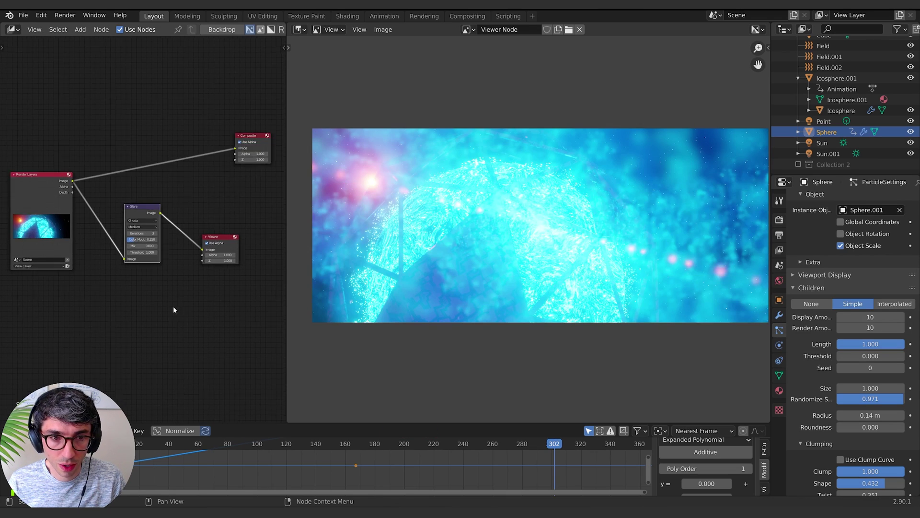
pyautogui.click(148, 288)
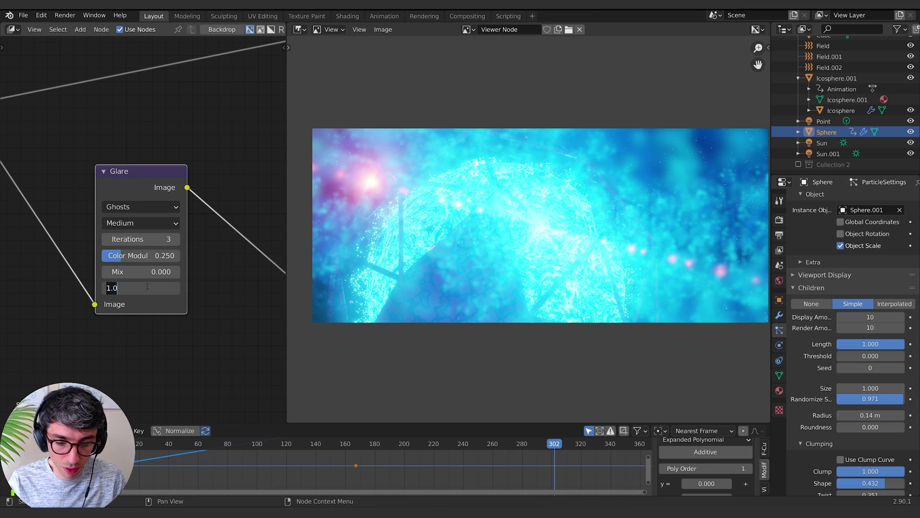
pyautogui.write('9')
pyautogui.press('Return')
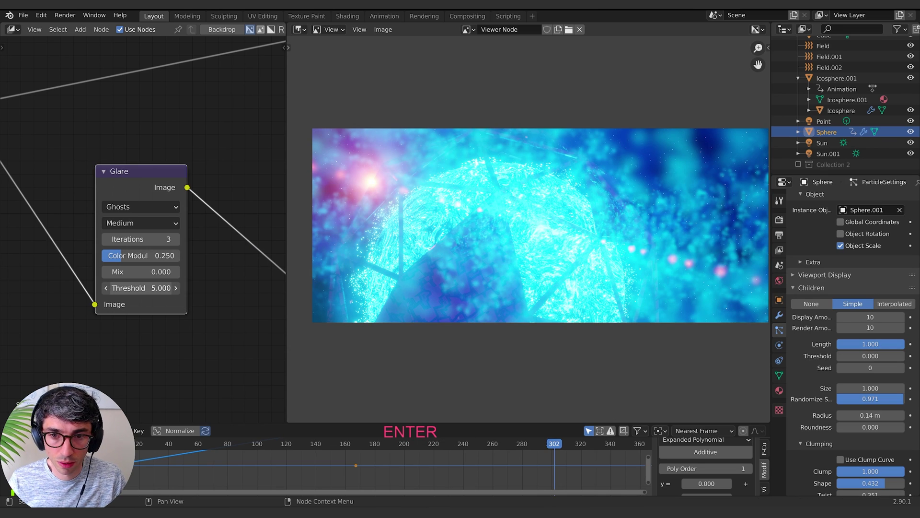
pyautogui.click(121, 288)
pyautogui.write('1000')
pyautogui.press('Return')
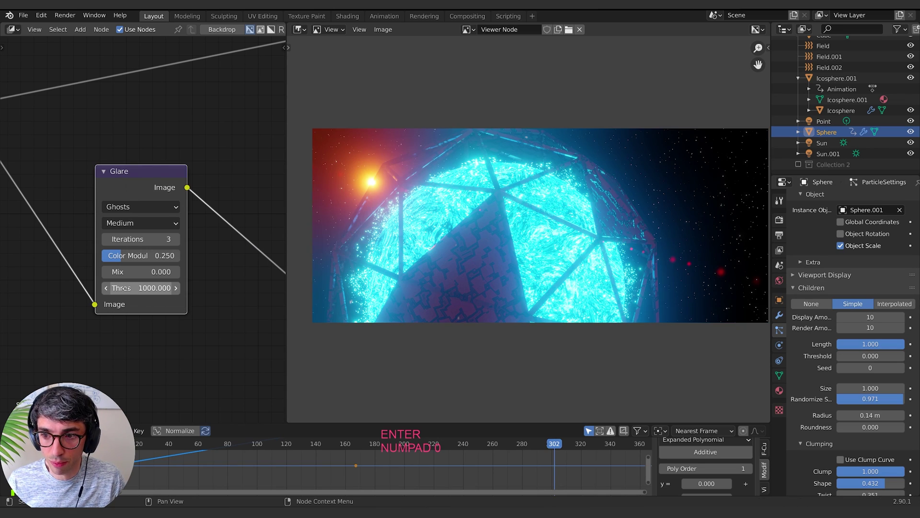